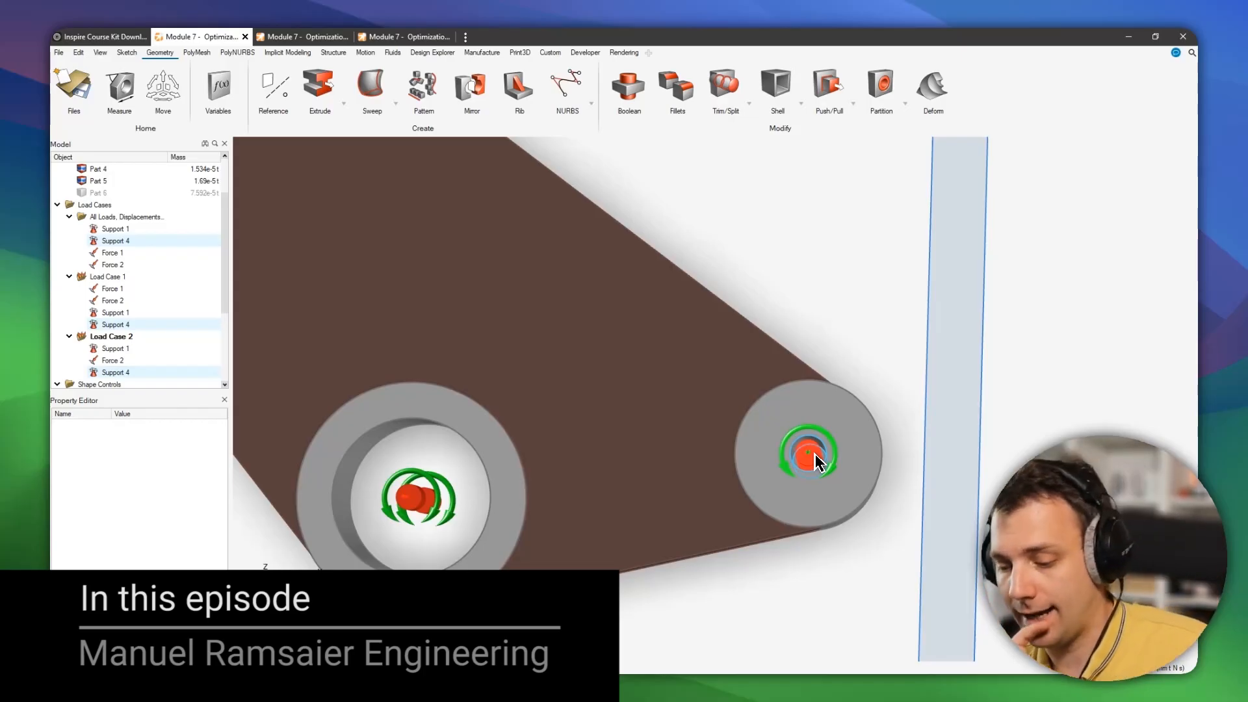
scroll(163, 188, up, 2)
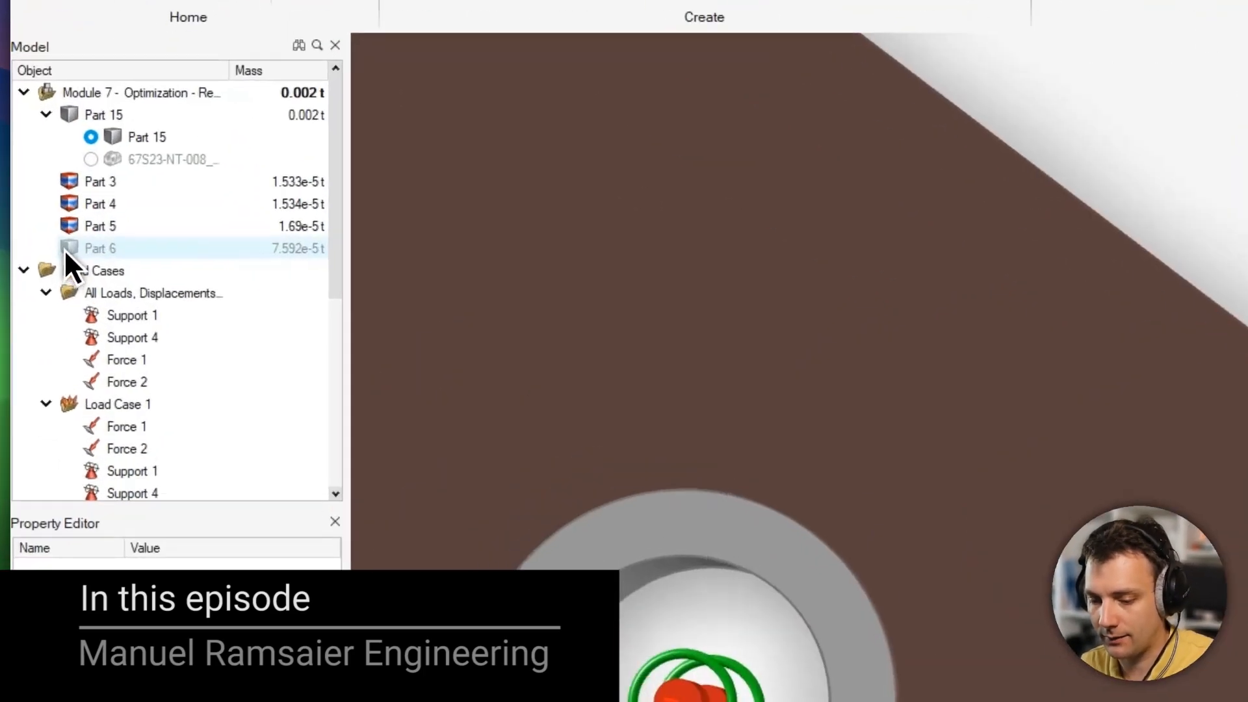
click(90, 159)
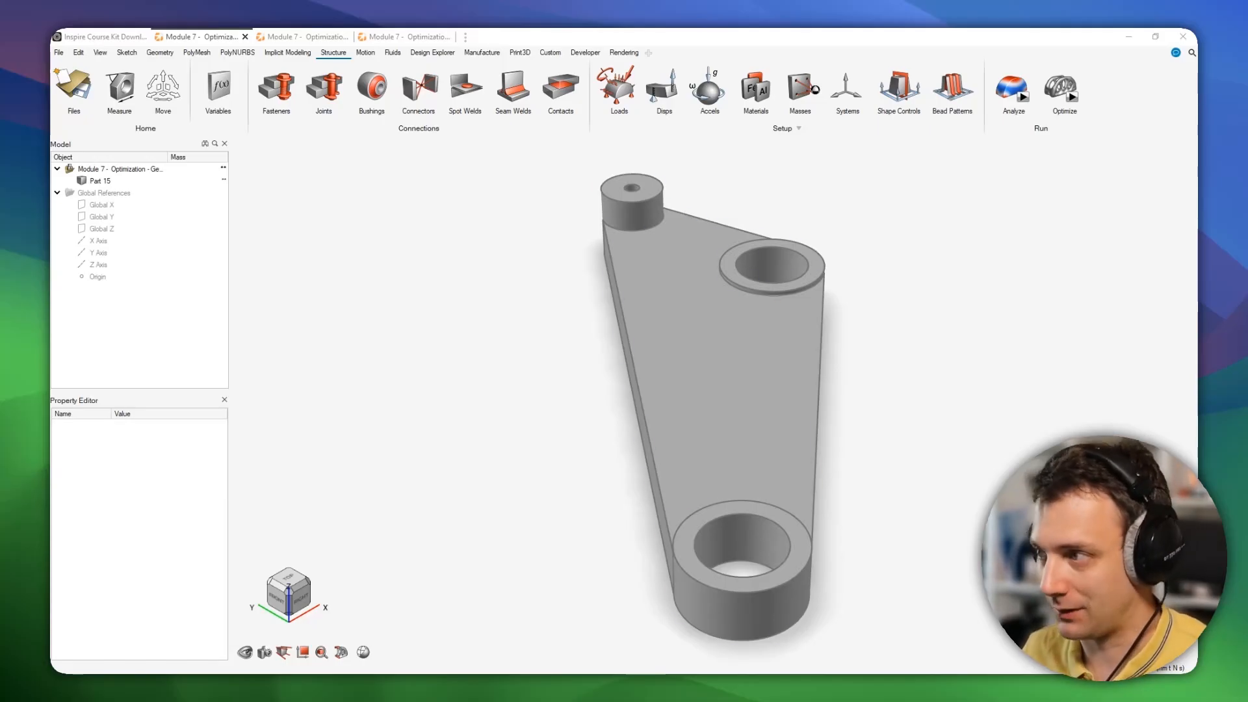
View the Inspire Course Kit download page in the browser, then return to the model.
click(124, 37)
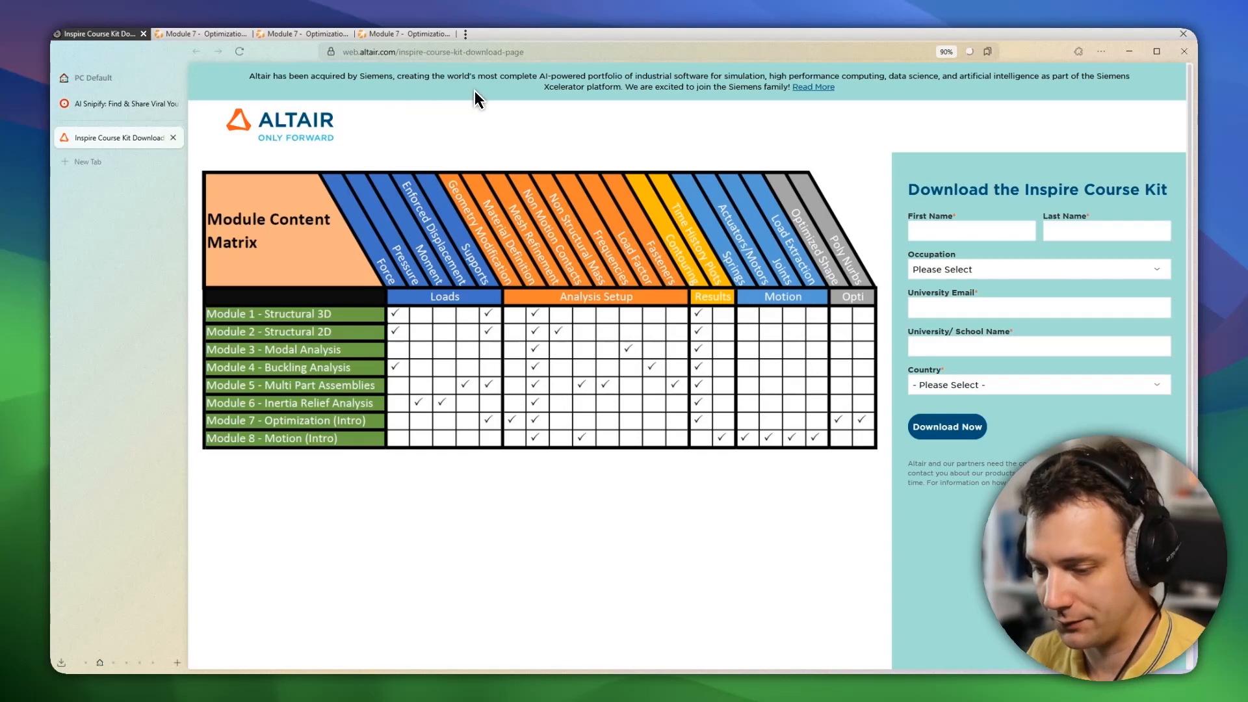
click(180, 36)
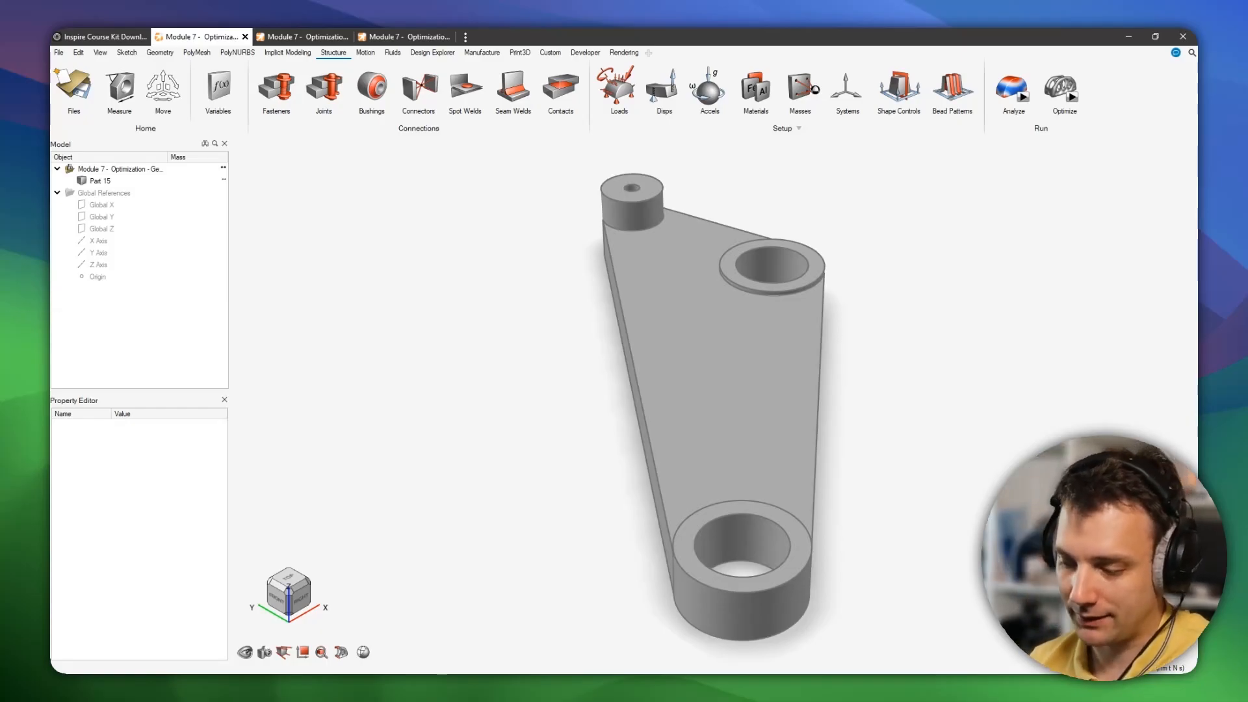
Examine the junction between the small boss and the arm's side face up close.
mouse_move(1030, 367)
right_down()
mouse_move(806, 491)
mouse_move(869, 423)
mouse_move(576, 329)
right_up()
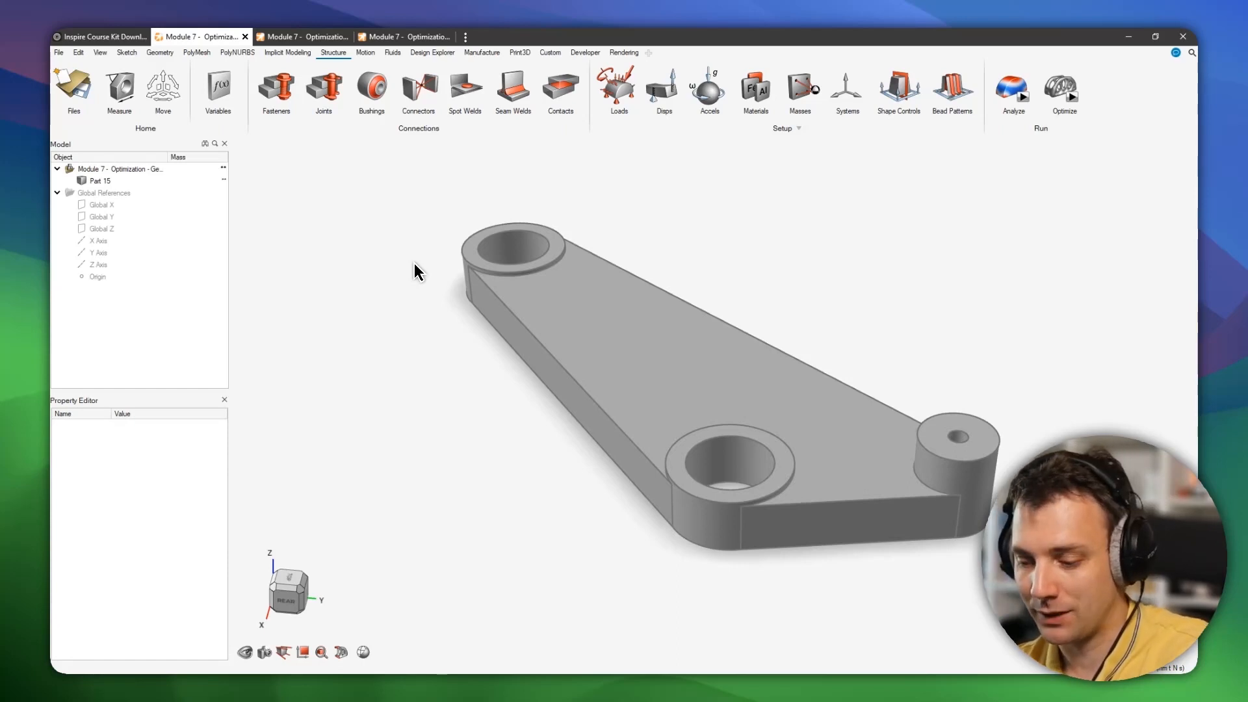
scroll(414, 296, up, 5)
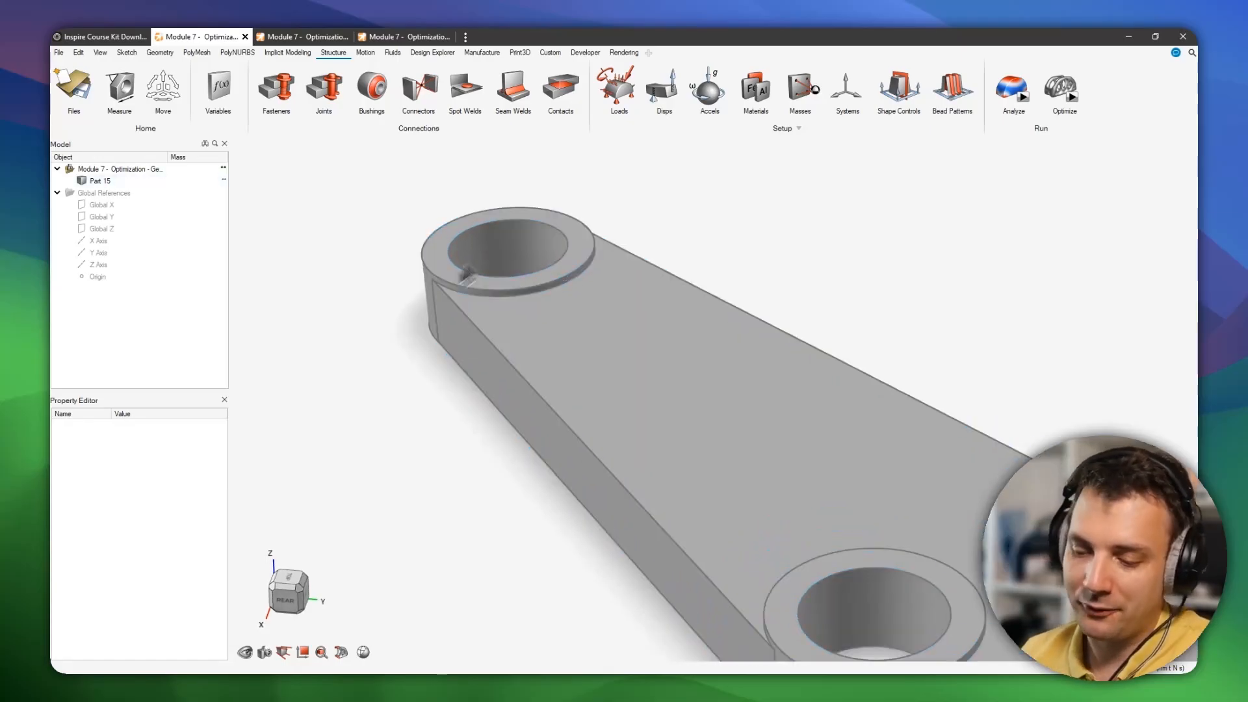
scroll(418, 286, up, 6)
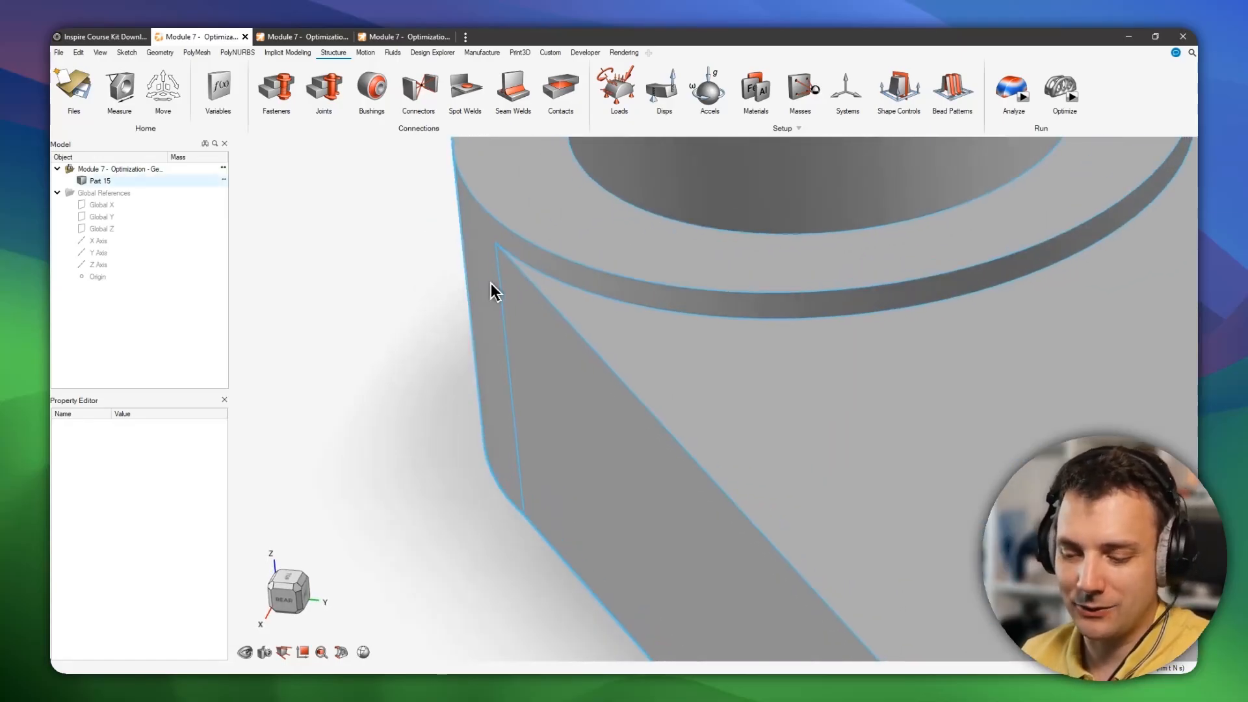
middle_drag(681, 342, 772, 331)
middle_drag(586, 361, 754, 370)
middle_drag(449, 314, 719, 348)
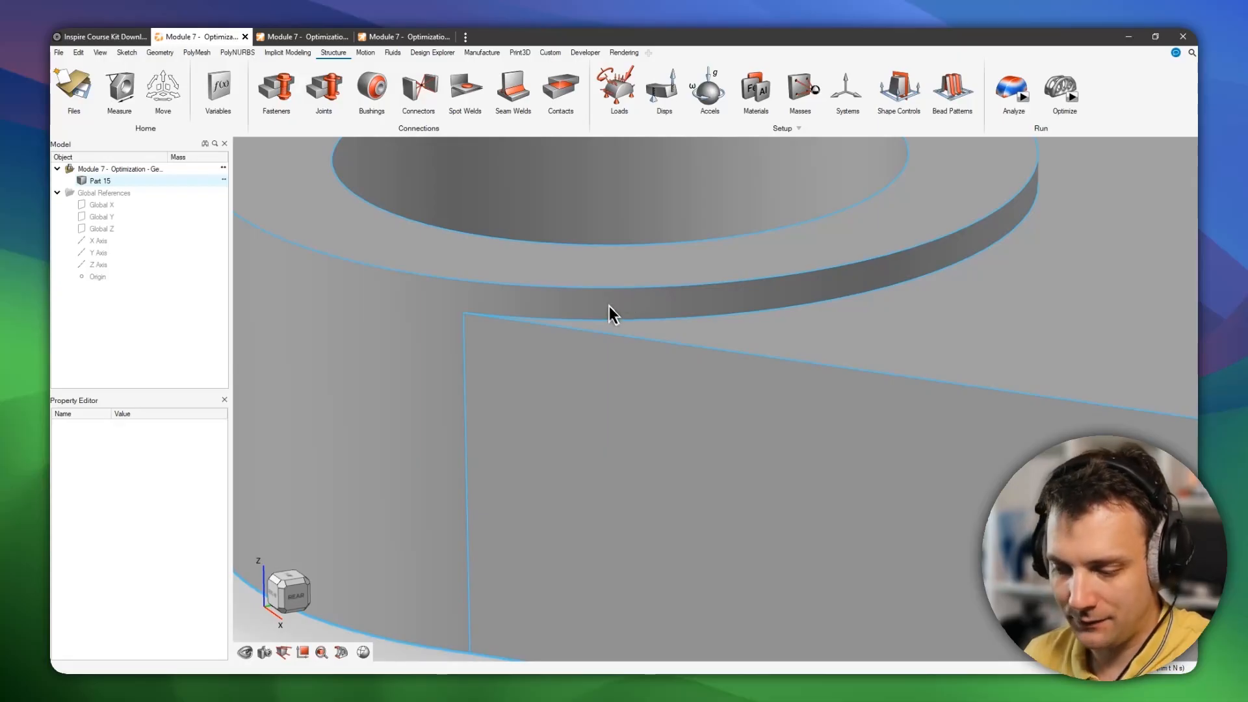
scroll(603, 307, down, 3)
right_drag(672, 326, 611, 274)
middle_drag(611, 274, 591, 266)
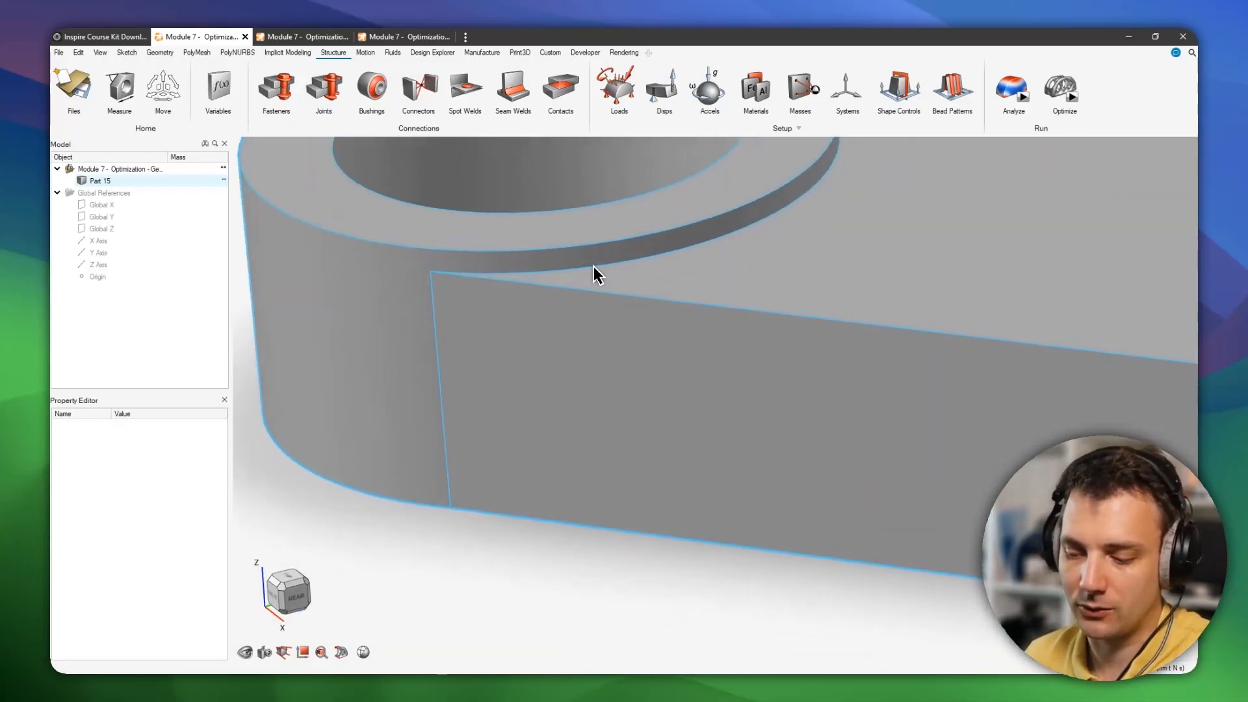
right_drag(591, 266, 540, 291)
scroll(540, 291, down, 1)
scroll(539, 291, down, 1)
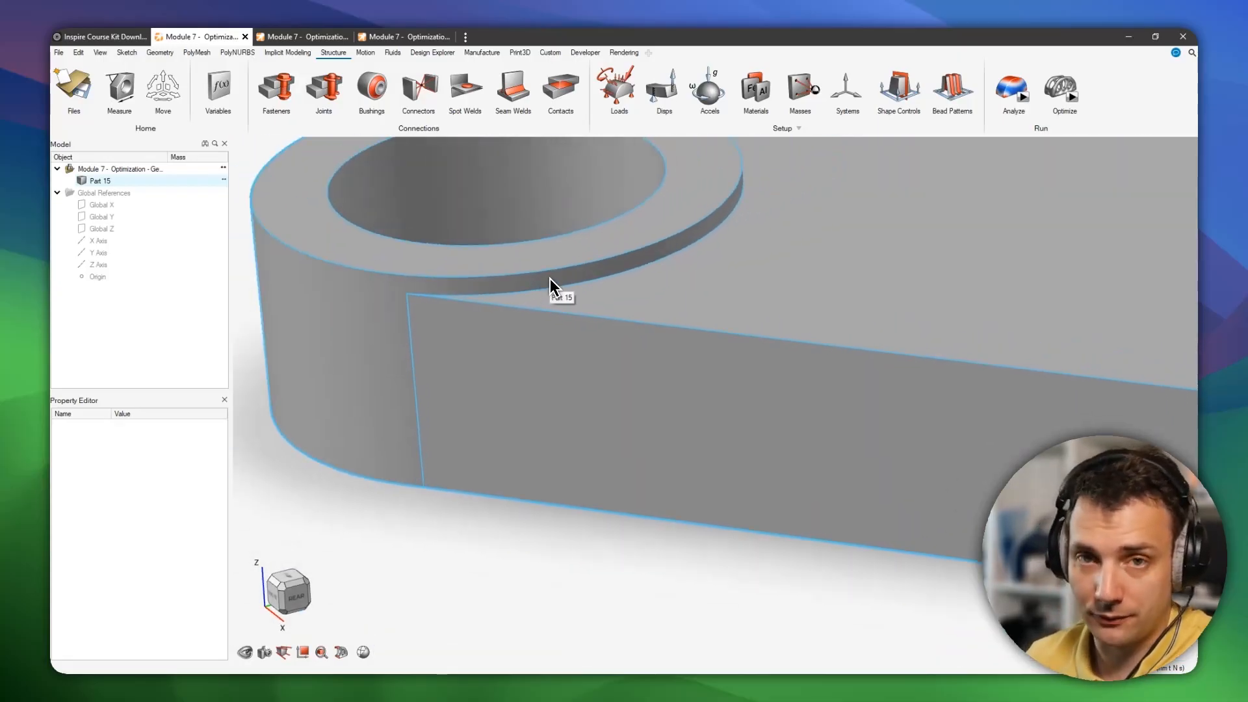
scroll(730, 290, down, 5)
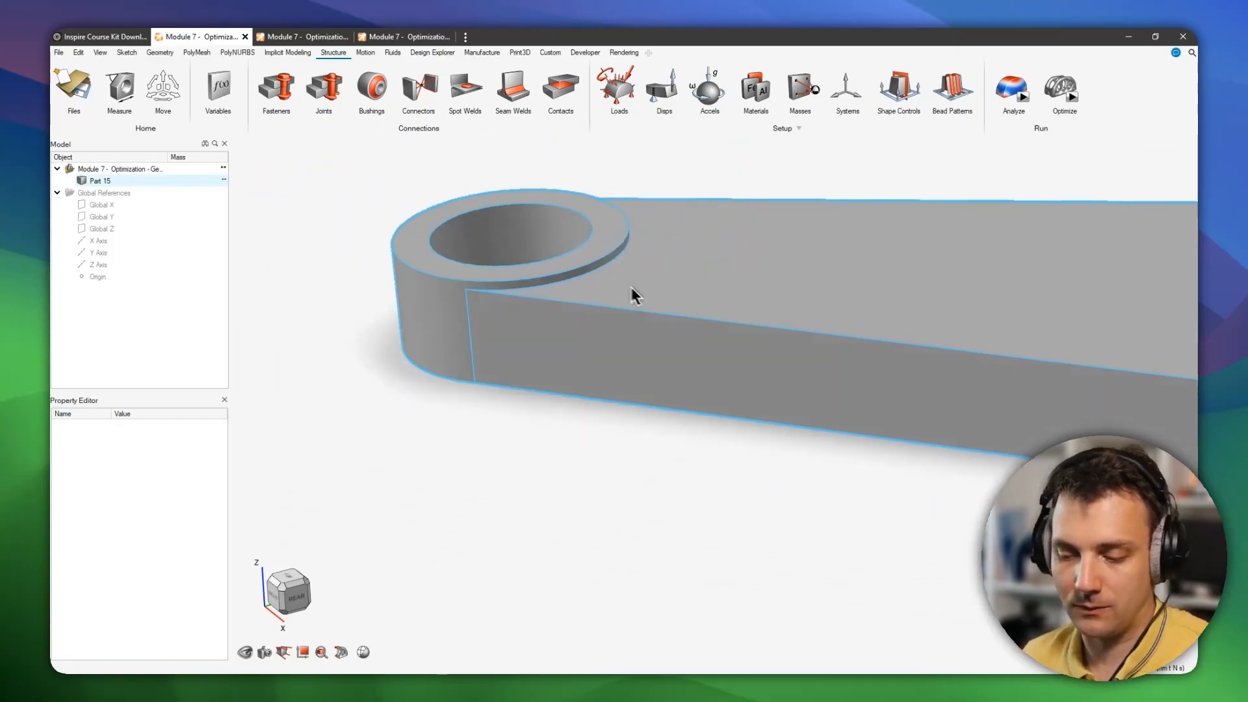
right_drag(969, 298, 686, 317)
scroll(689, 319, up, 5)
right_drag(490, 364, 937, 344)
scroll(936, 345, down, 3)
scroll(585, 293, up, 5)
Use Push/Pull to extend the arm's side face out to the boss's outer cylinder.
key(p)
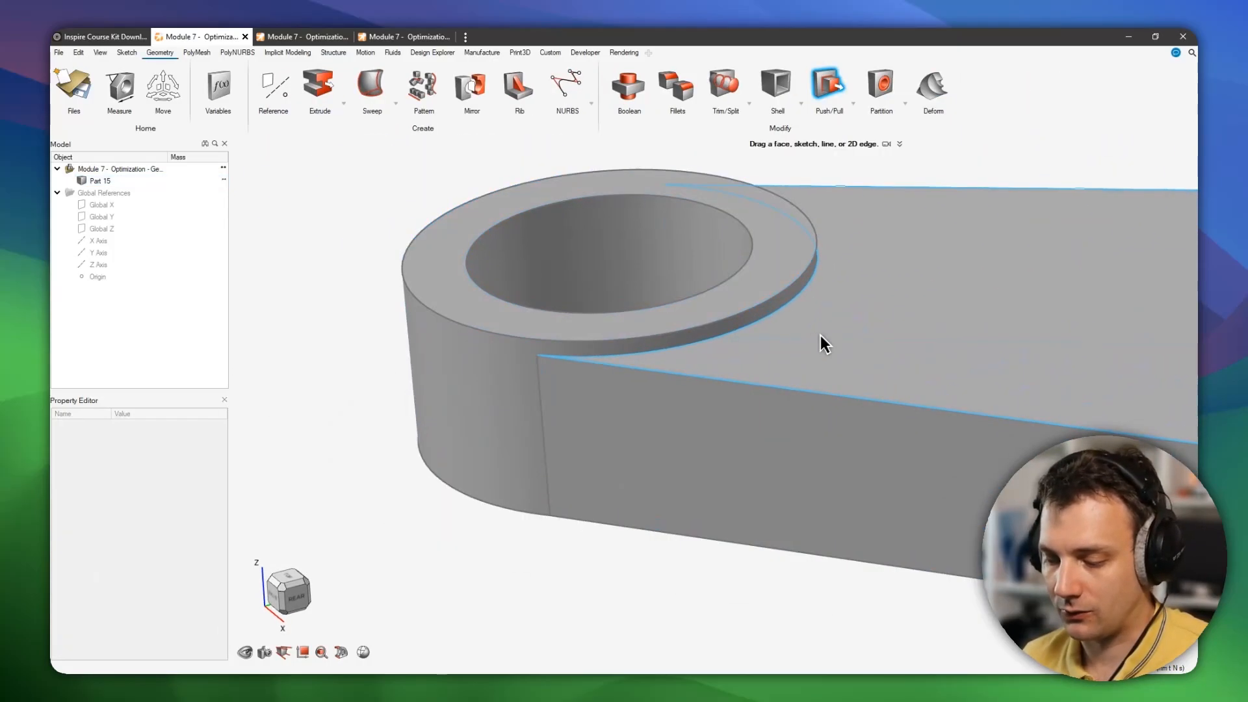
click(858, 338)
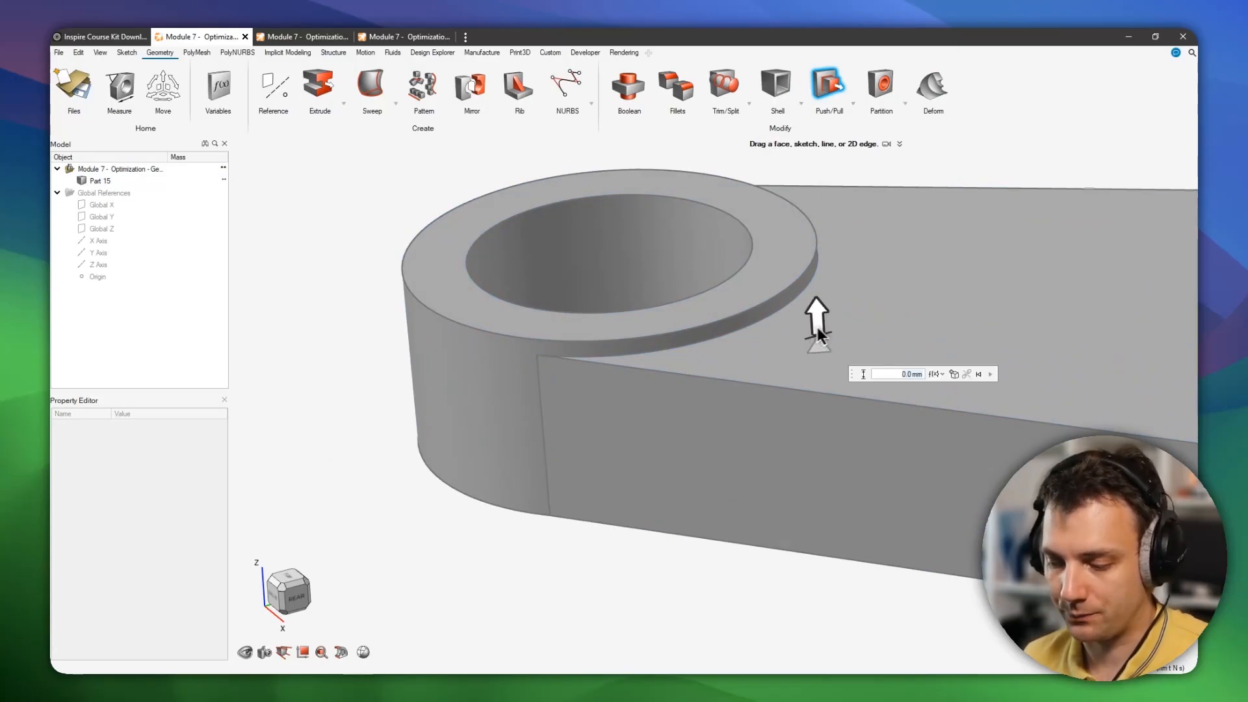
drag(817, 316, 608, 252)
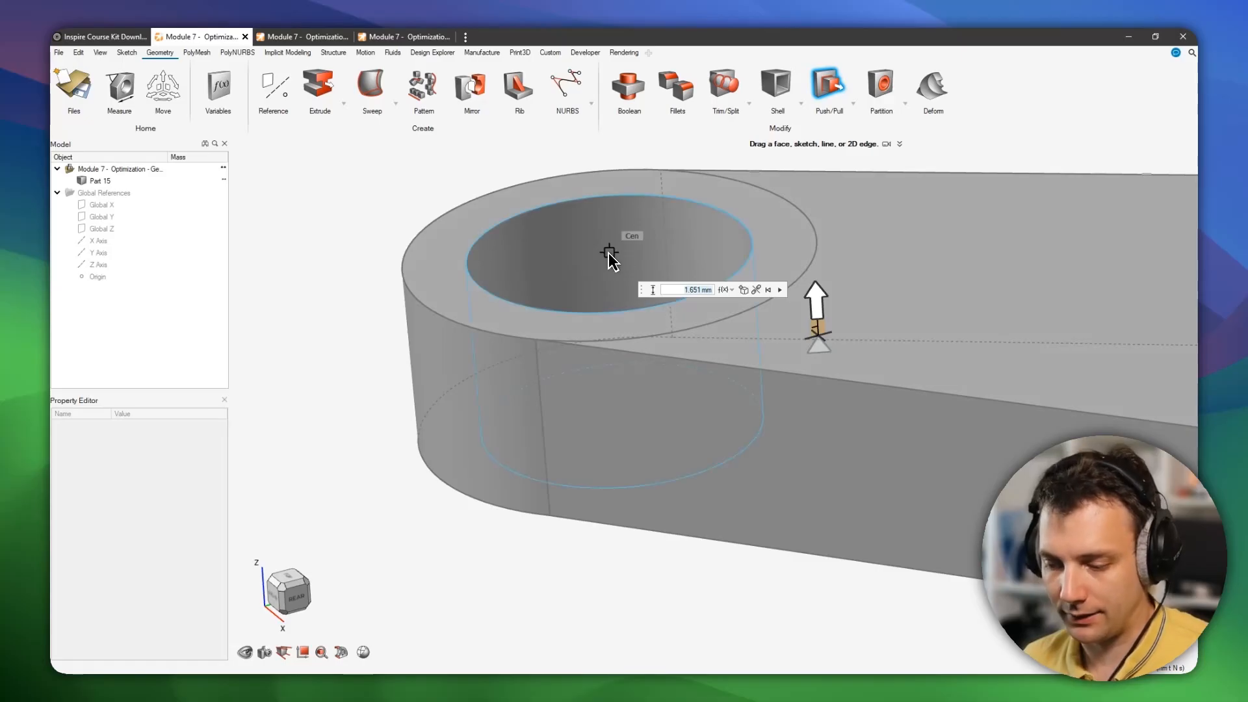
scroll(544, 354, up, 5)
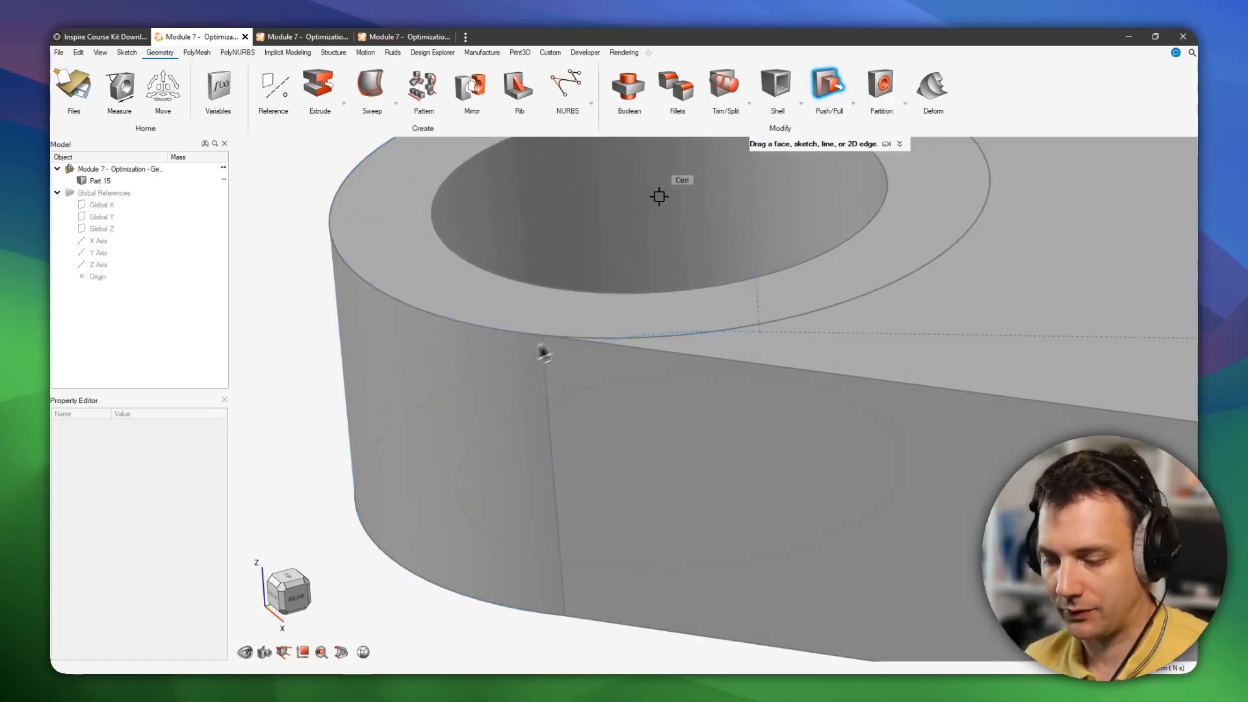
scroll(676, 348, up, 2)
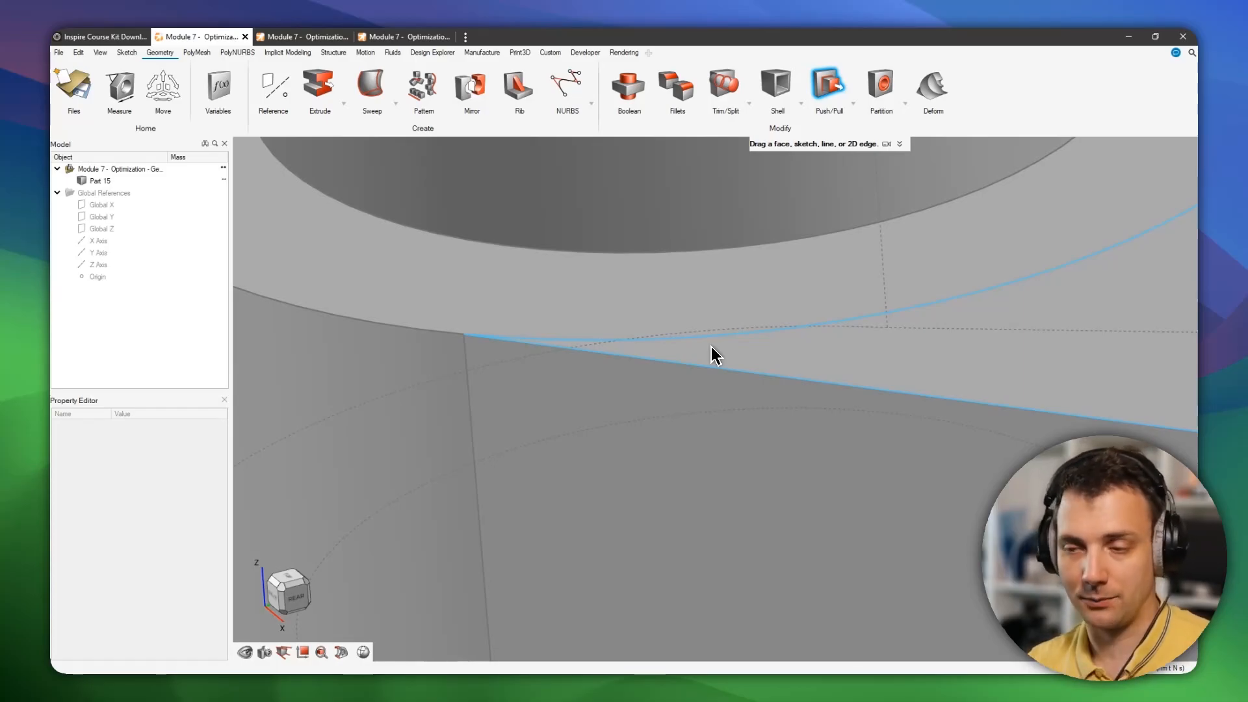
scroll(711, 345, down, 5)
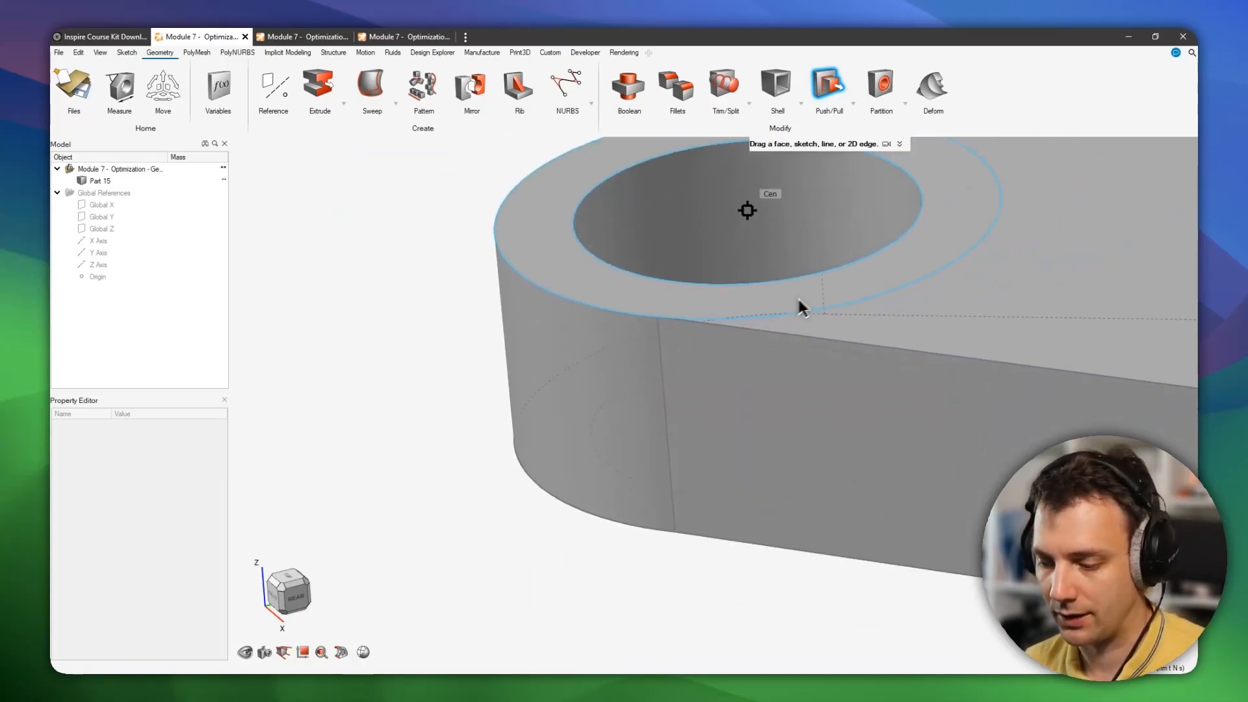
right_drag(719, 321, 600, 444)
mouse_move(595, 437)
middle_down()
mouse_move(671, 448)
mouse_move(618, 460)
mouse_move(616, 441)
middle_up()
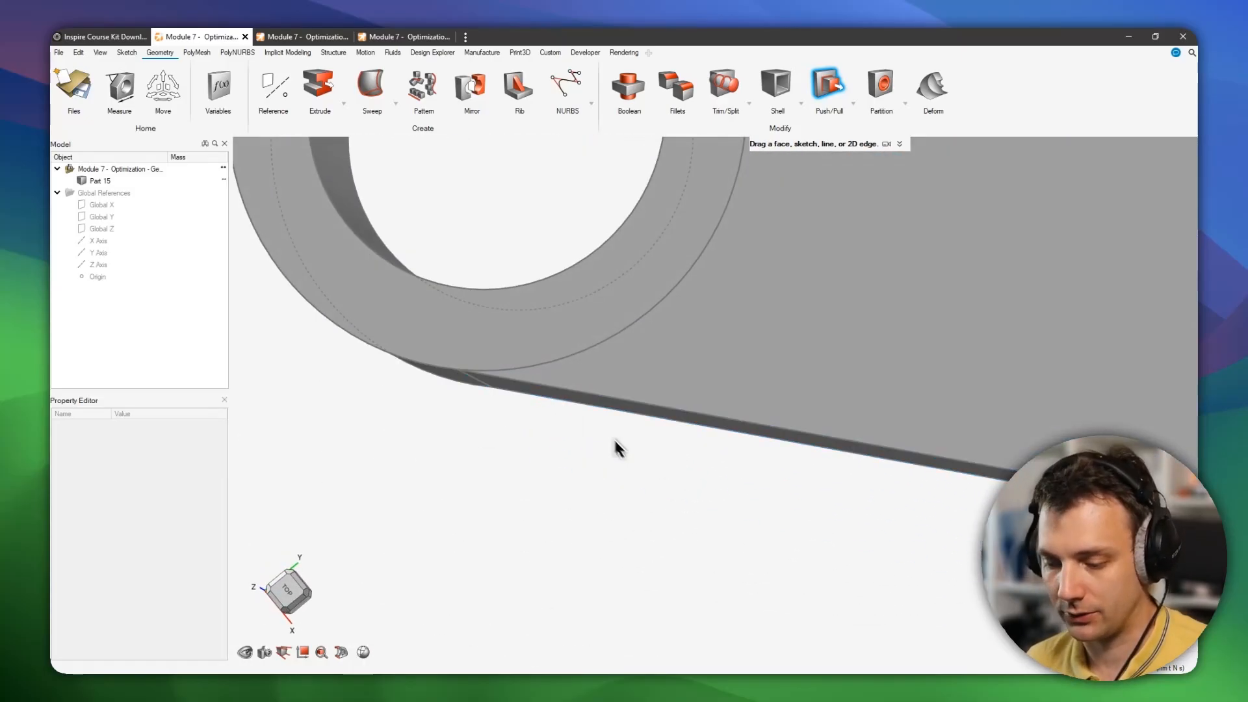
scroll(450, 375, up, 3)
right_drag(450, 374, 493, 390)
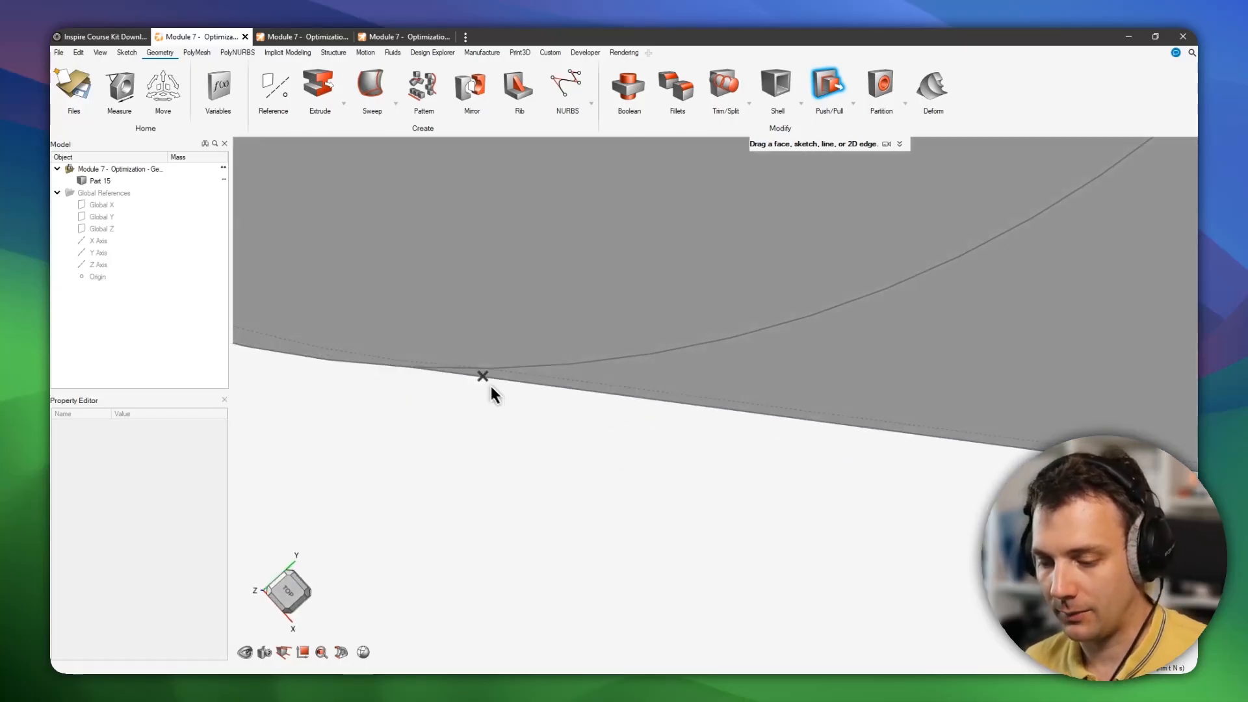
click(595, 362)
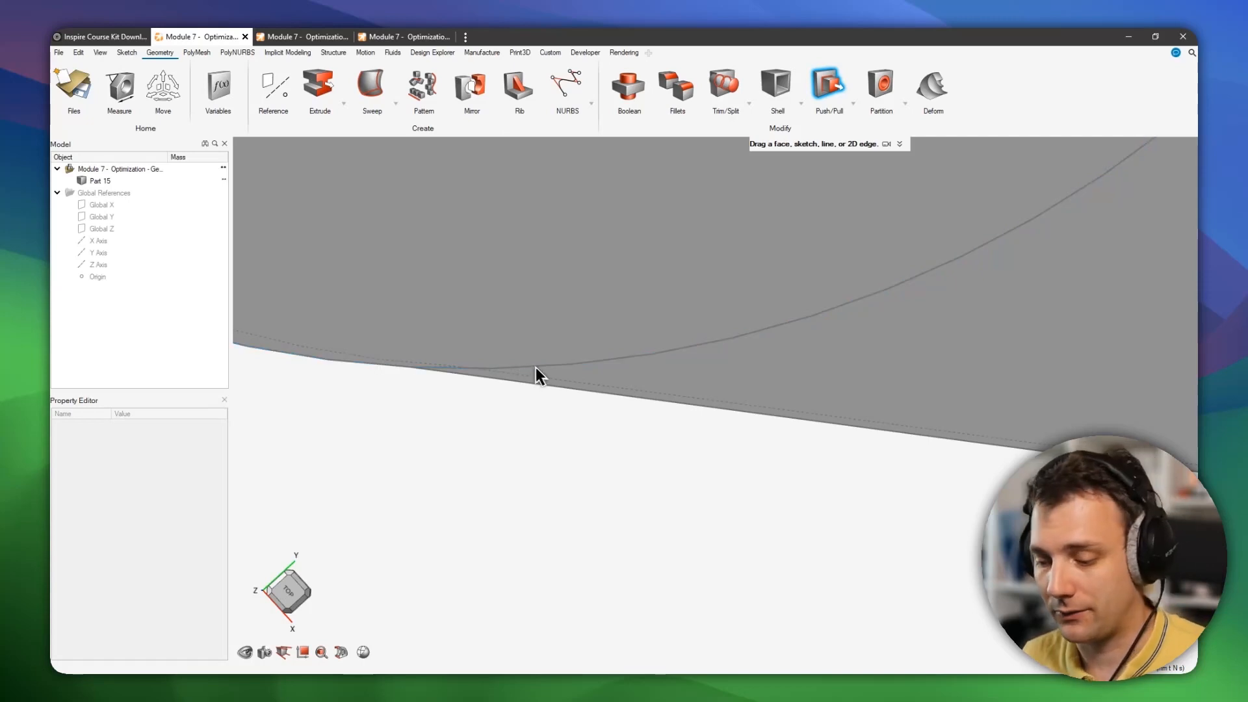
middle_drag(521, 376, 520, 355)
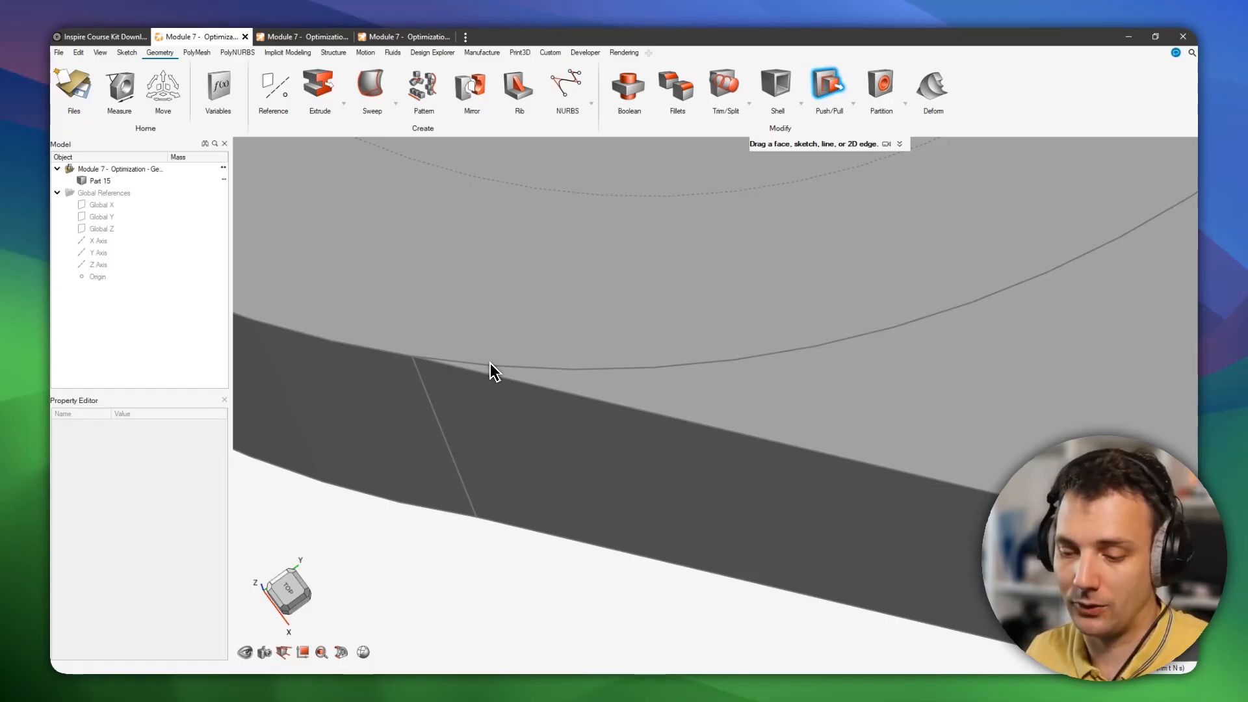
mouse_move(547, 376)
middle_down()
mouse_move(485, 364)
mouse_move(504, 377)
middle_up()
right_drag(504, 377, 630, 346)
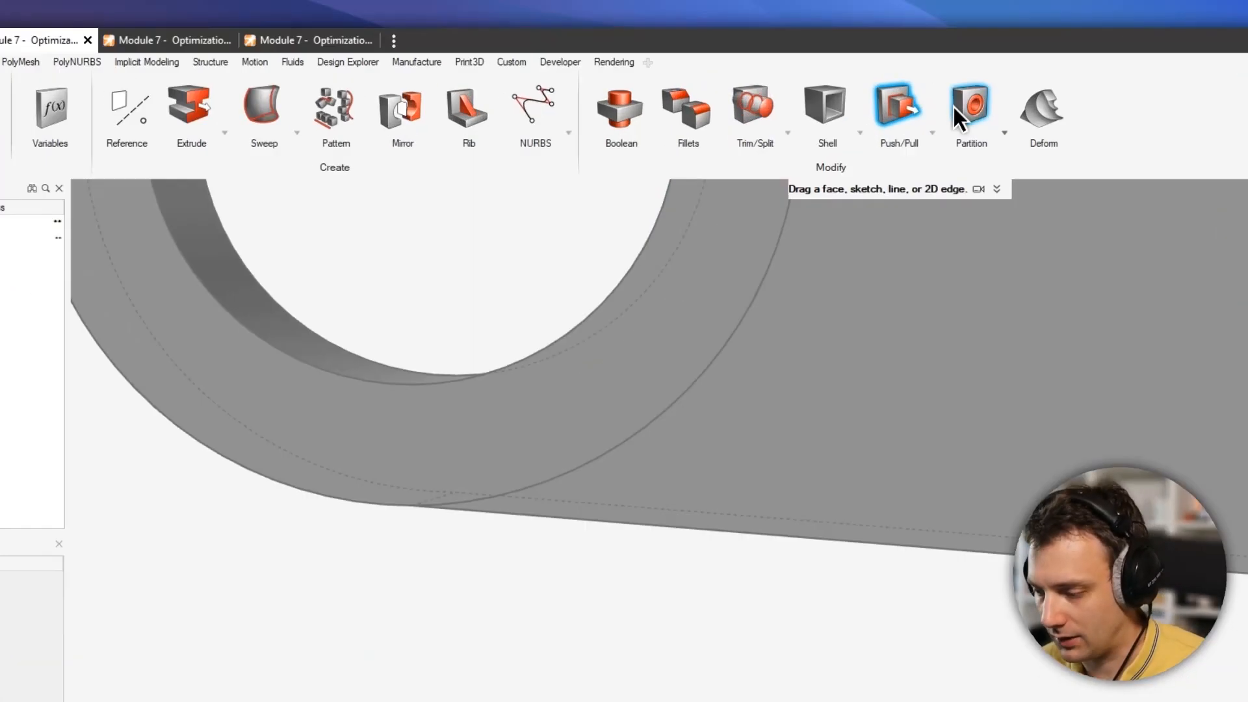
Partition the boss hole with a thickness of 8 mm.
click(963, 114)
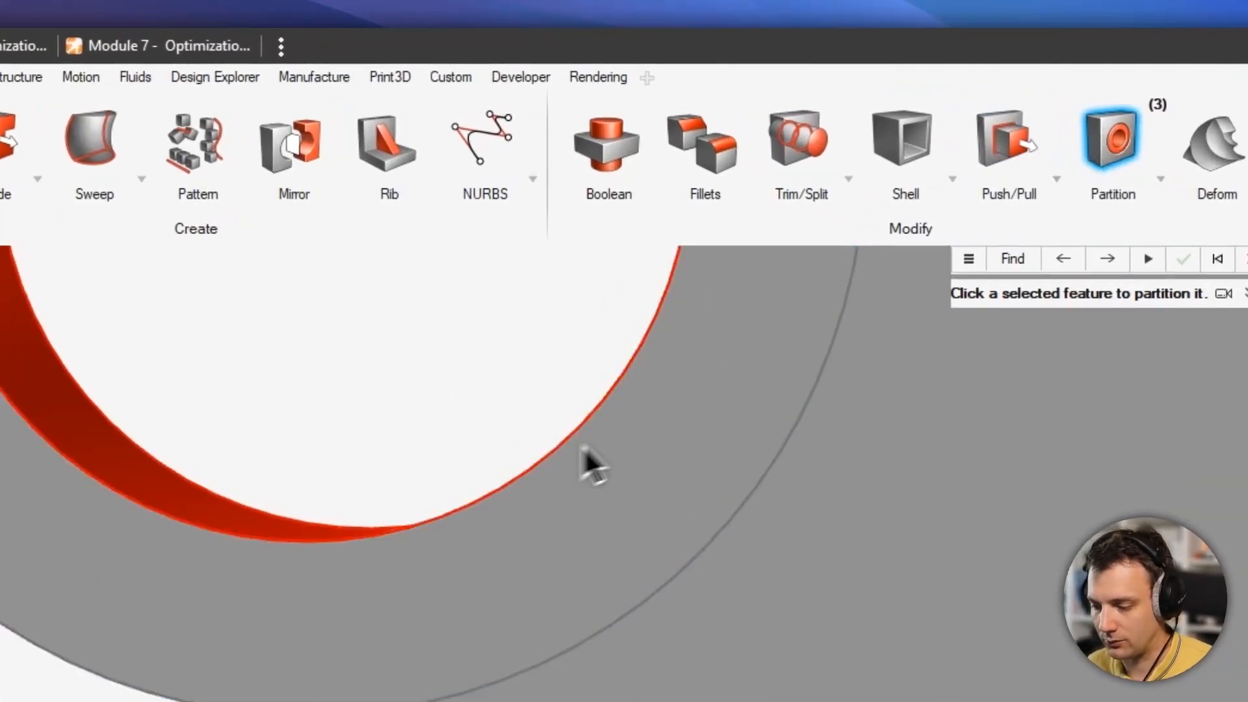
click(320, 361)
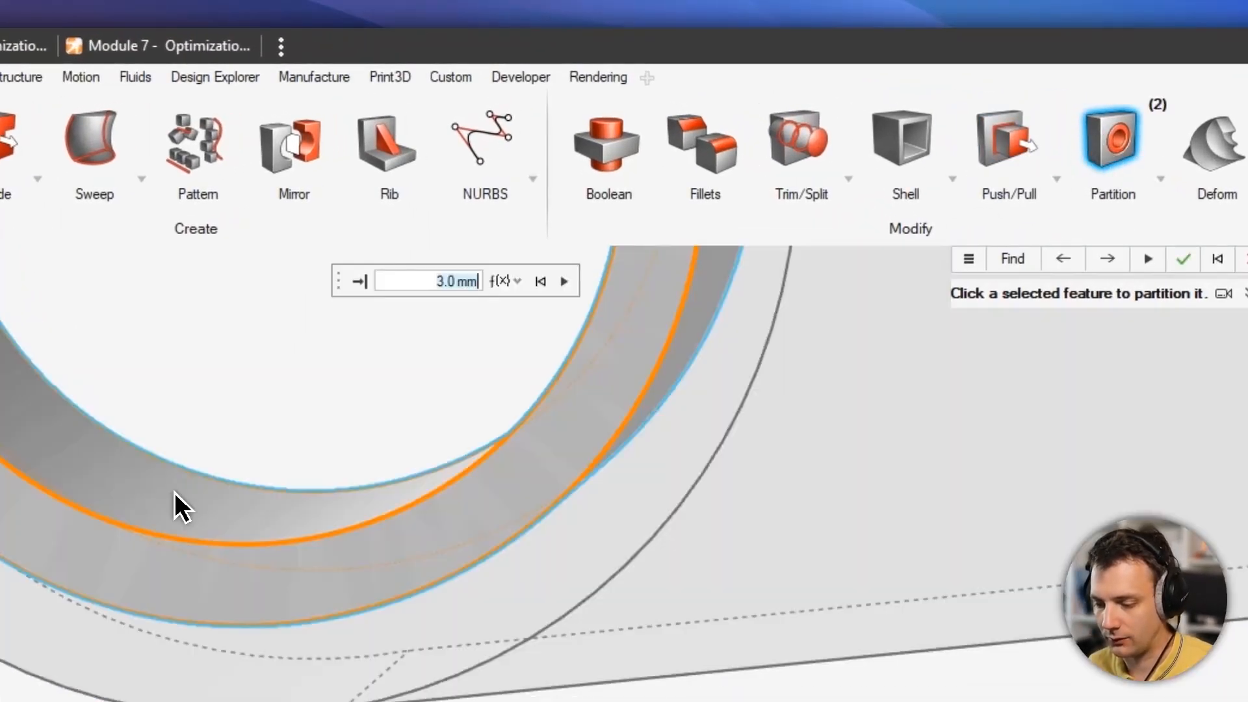
middle_drag(403, 536, 702, 472)
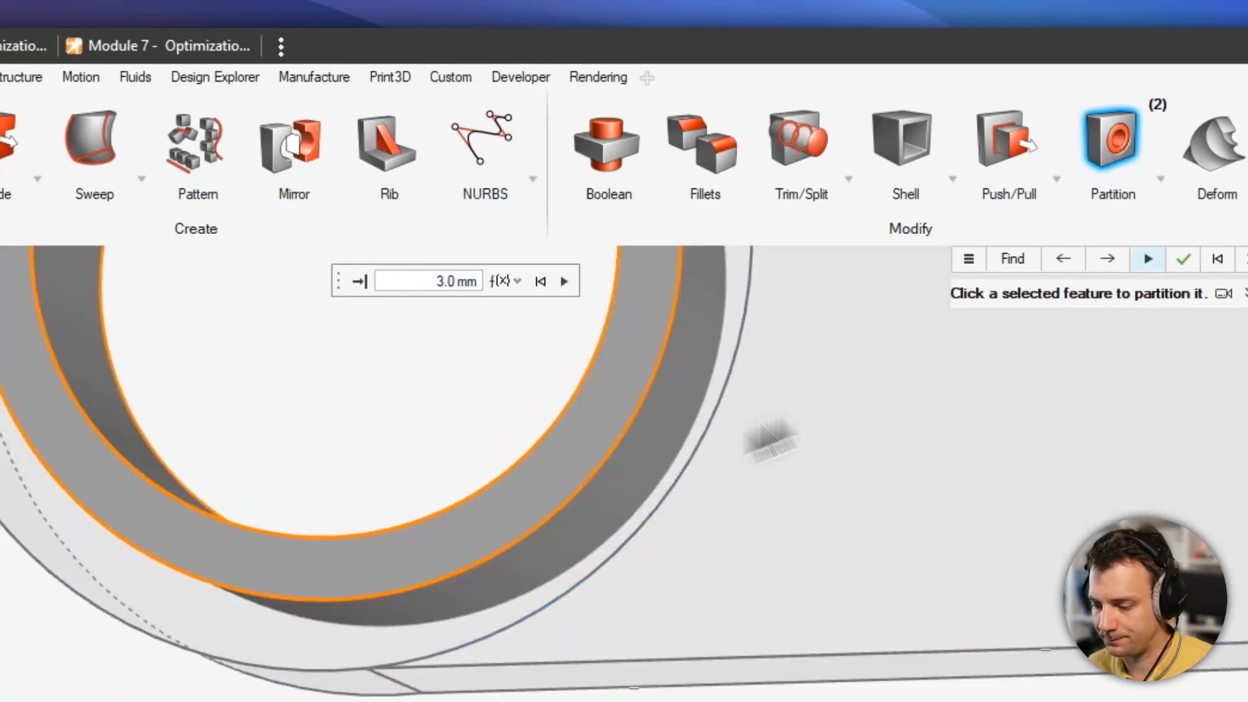
click(435, 276)
text(8)
key(Return)
Inspect the new partition ring around the boss hole from several angles.
scroll(377, 645, up, 4)
middle_drag(666, 412, 647, 391)
scroll(604, 388, up, 3)
middle_drag(548, 382, 576, 368)
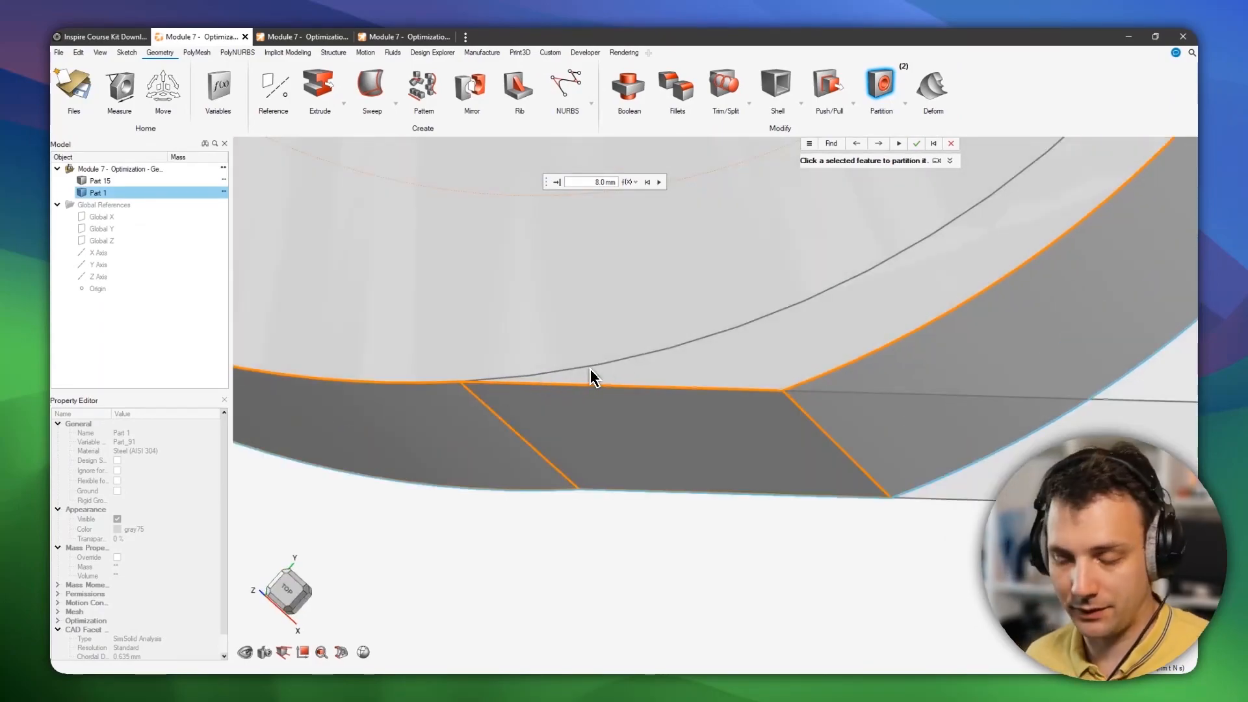
middle_drag(826, 396, 832, 423)
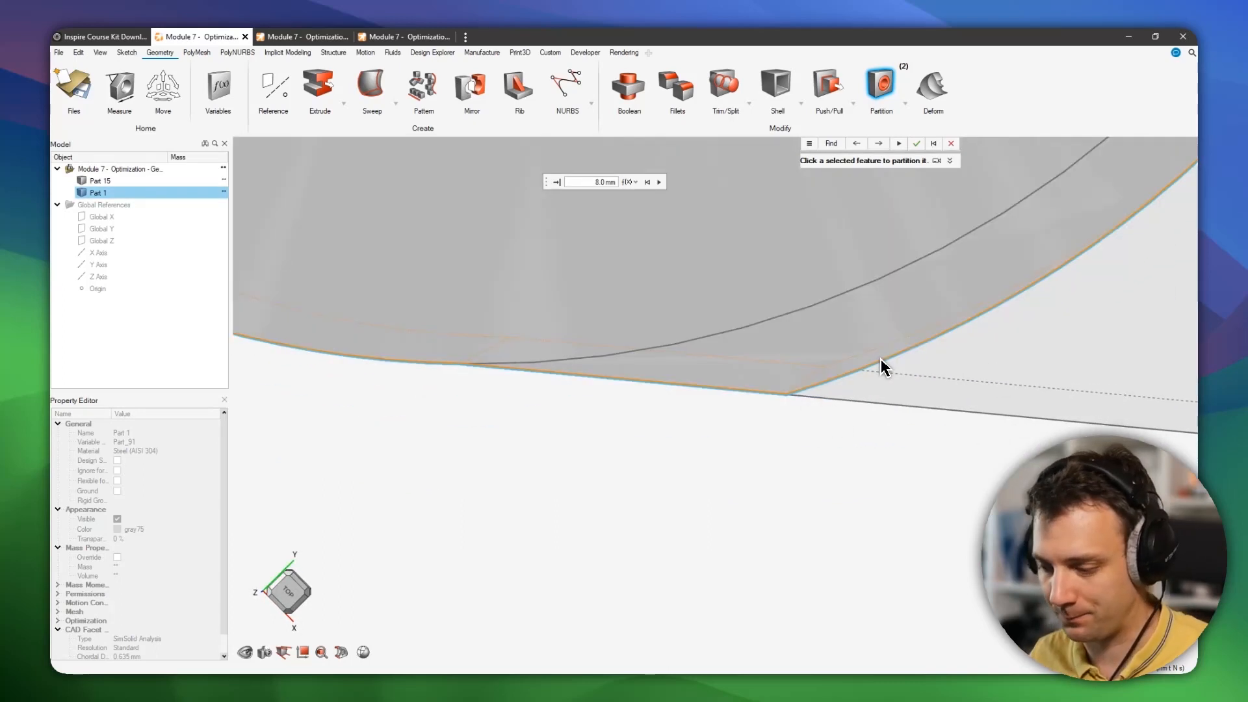
right_drag(859, 384, 839, 380)
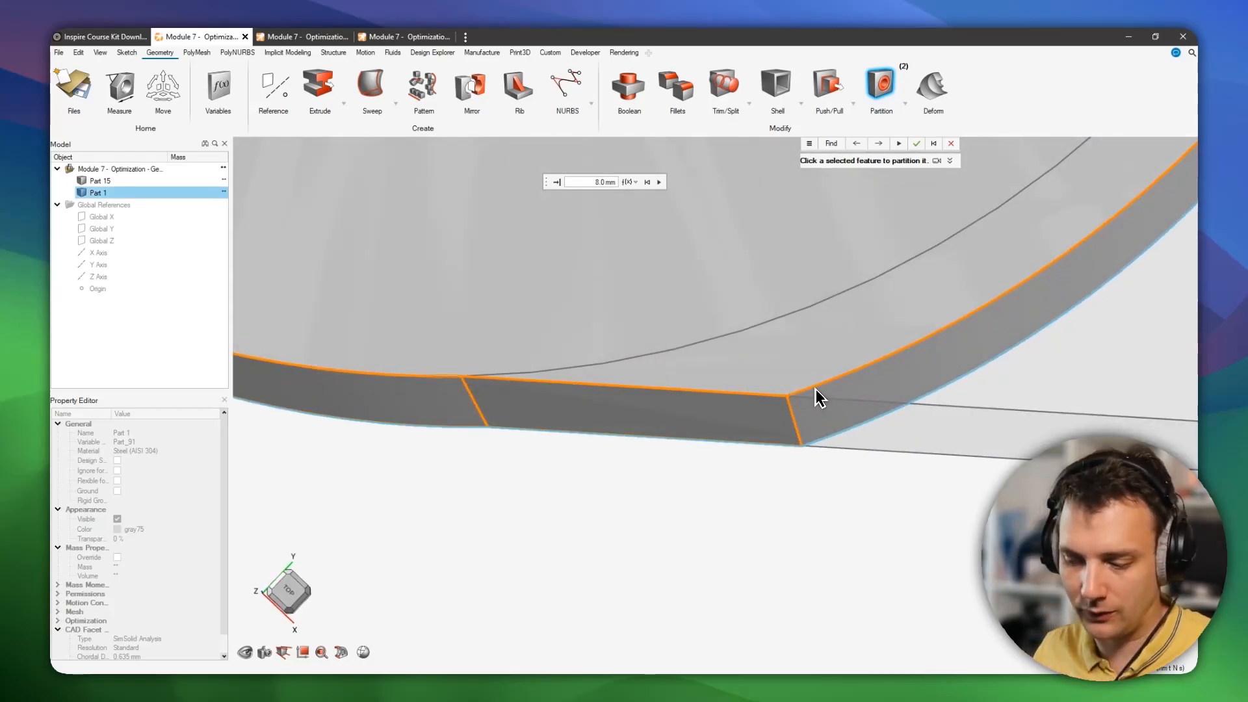
scroll(826, 308, down, 4)
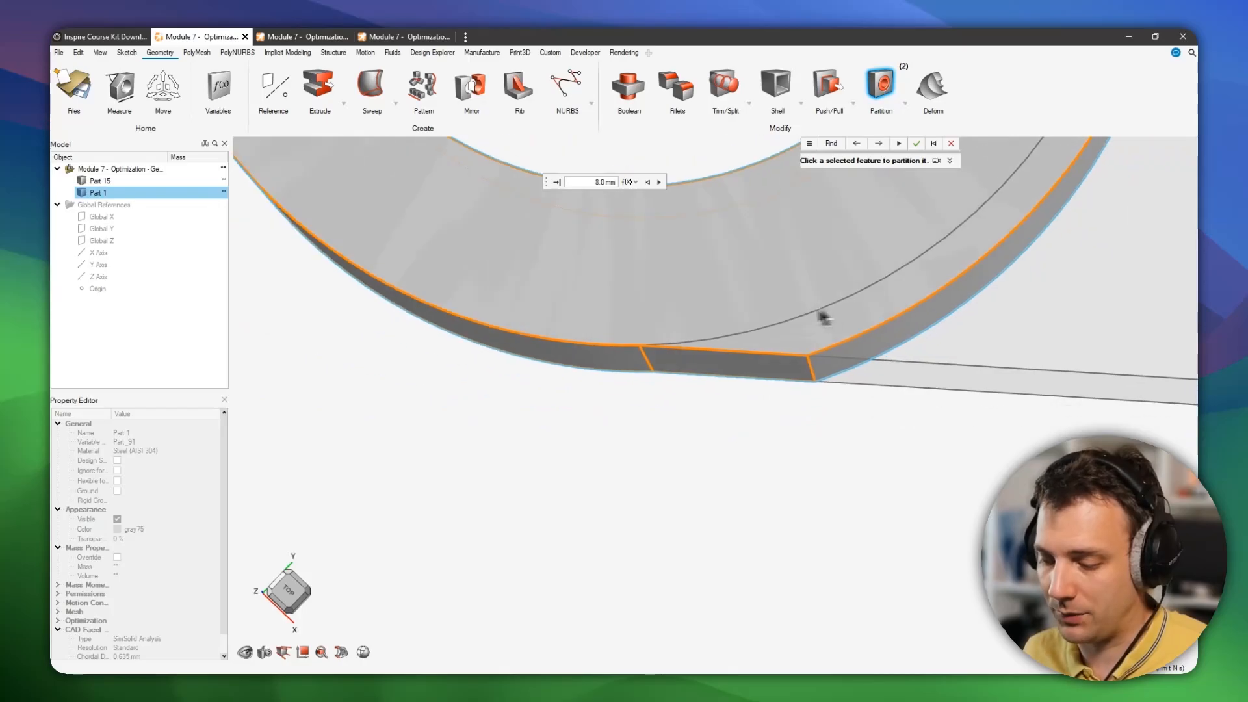
middle_drag(820, 311, 790, 334)
right_drag(792, 347, 749, 369)
middle_drag(709, 384, 693, 321)
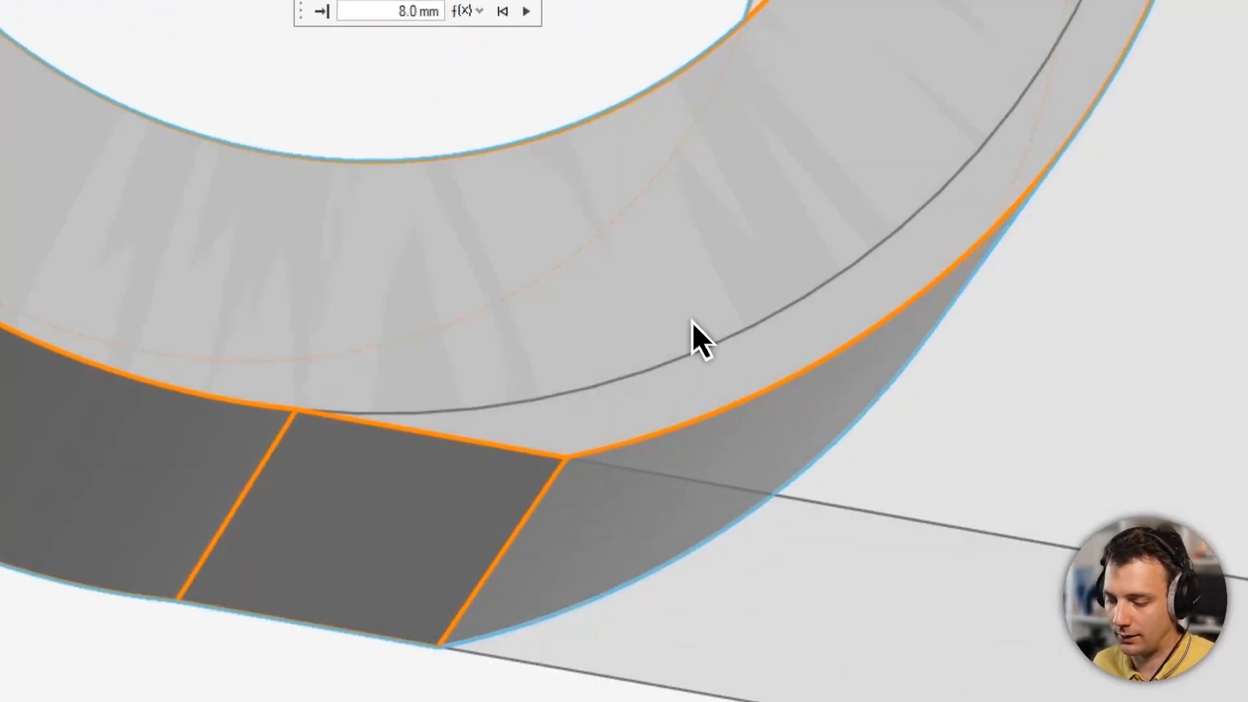
scroll(673, 325, down, 4)
scroll(668, 322, down, 6)
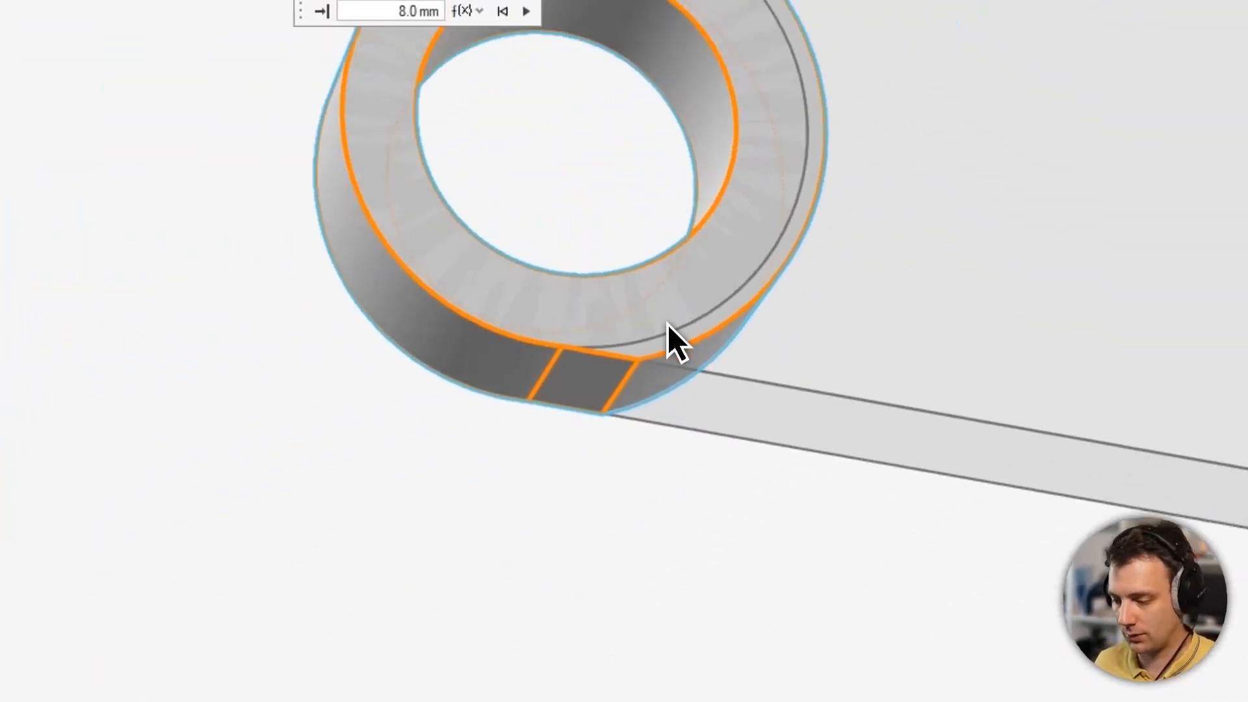
right_drag(708, 318, 364, 364)
middle_drag(364, 364, 304, 354)
scroll(684, 339, down, 1)
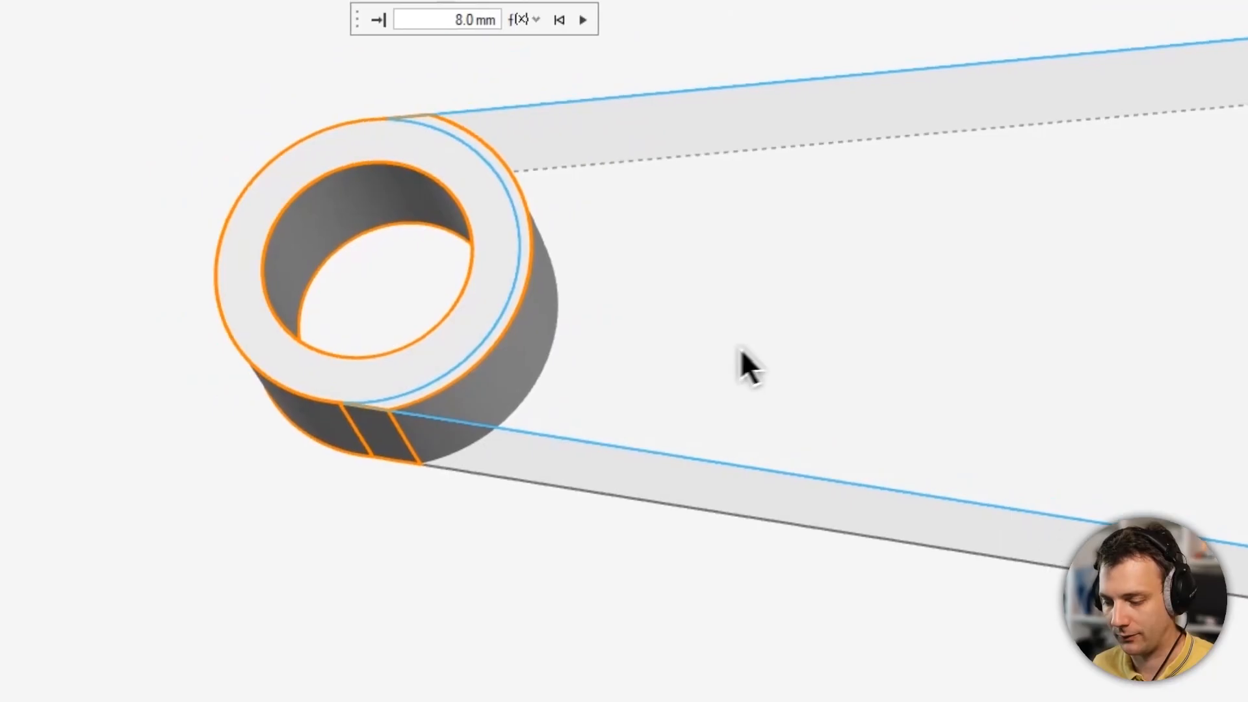
right_drag(740, 348, 422, 344)
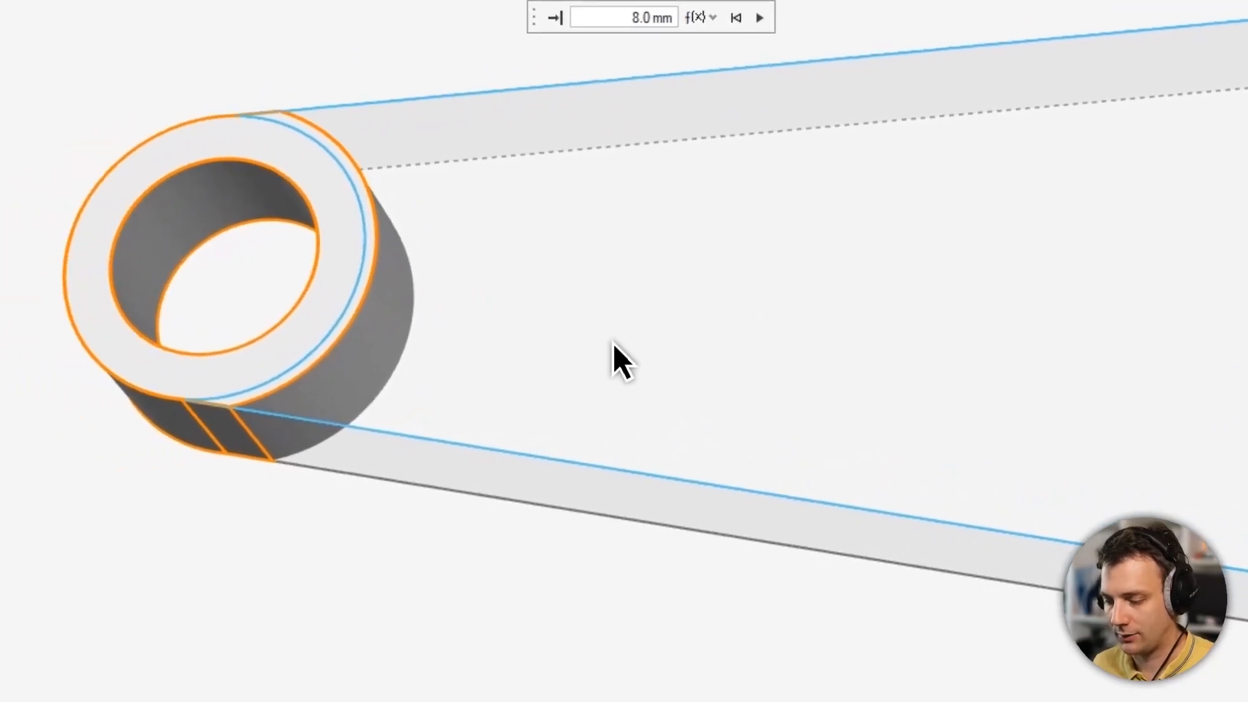
middle_drag(452, 359, 475, 333)
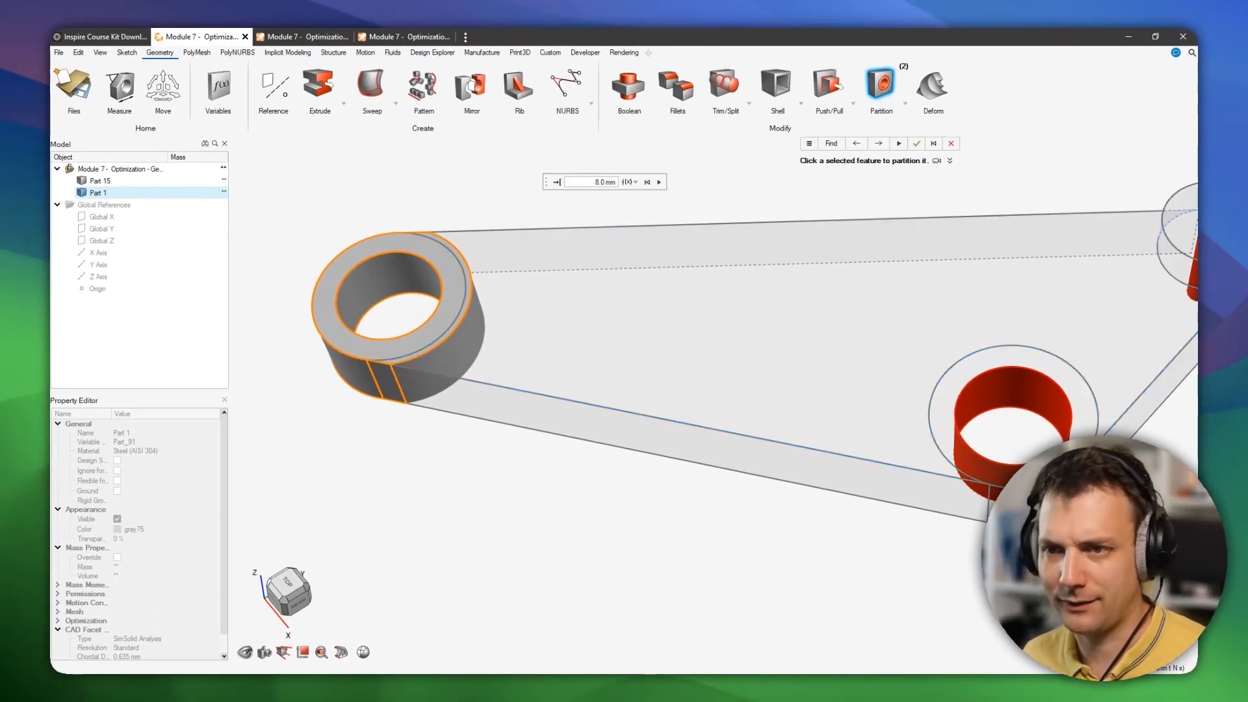
Start a new model without saving, then load the Module 7 - Optimization - Results.stmod file.
click(60, 77)
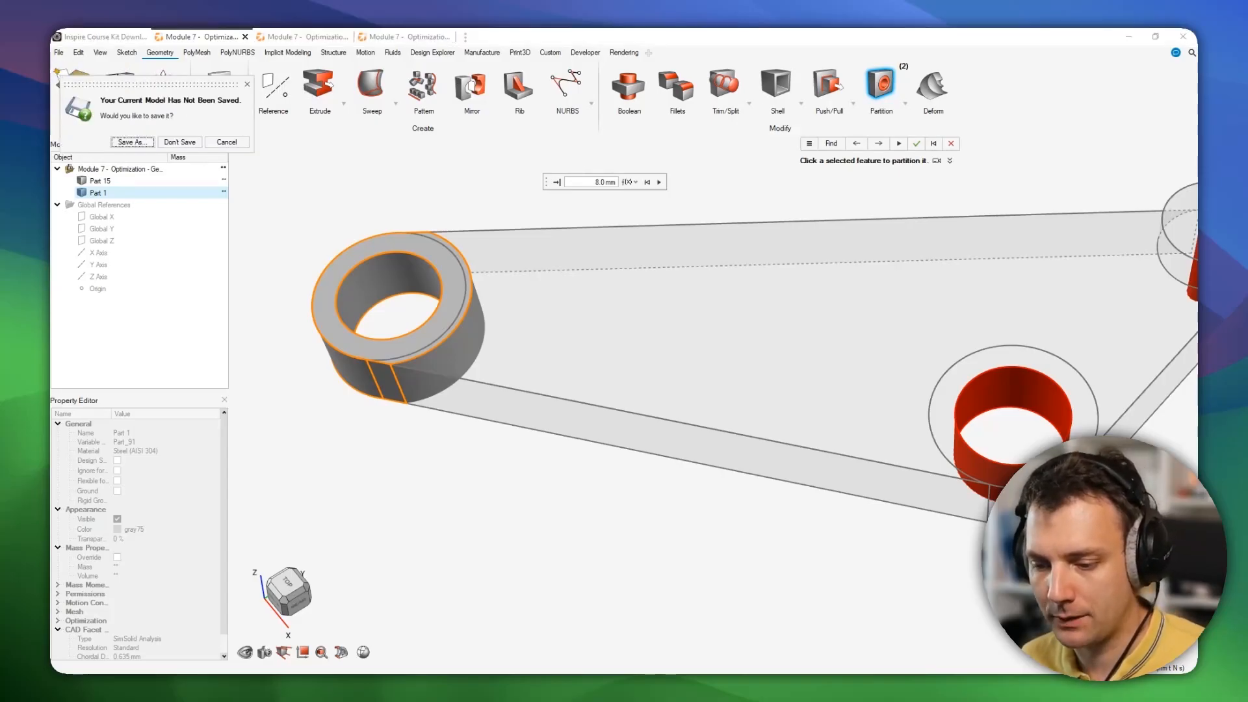
click(179, 142)
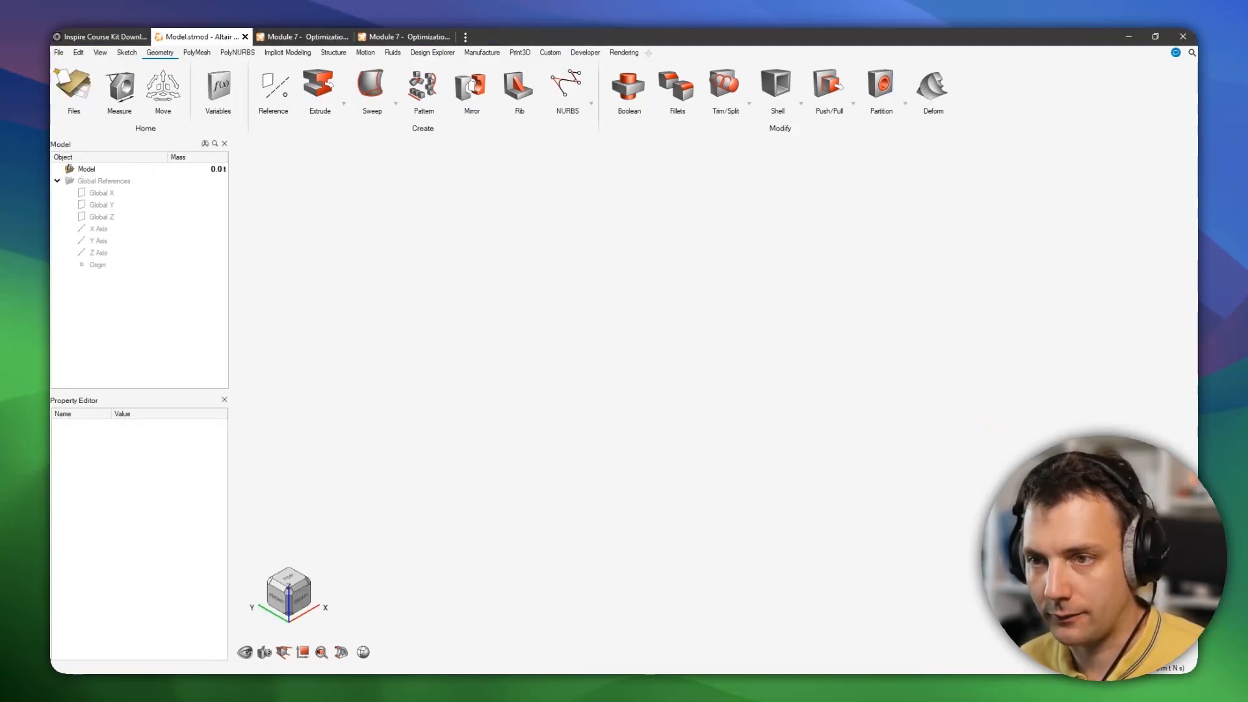
drag(53, 390, 685, 343)
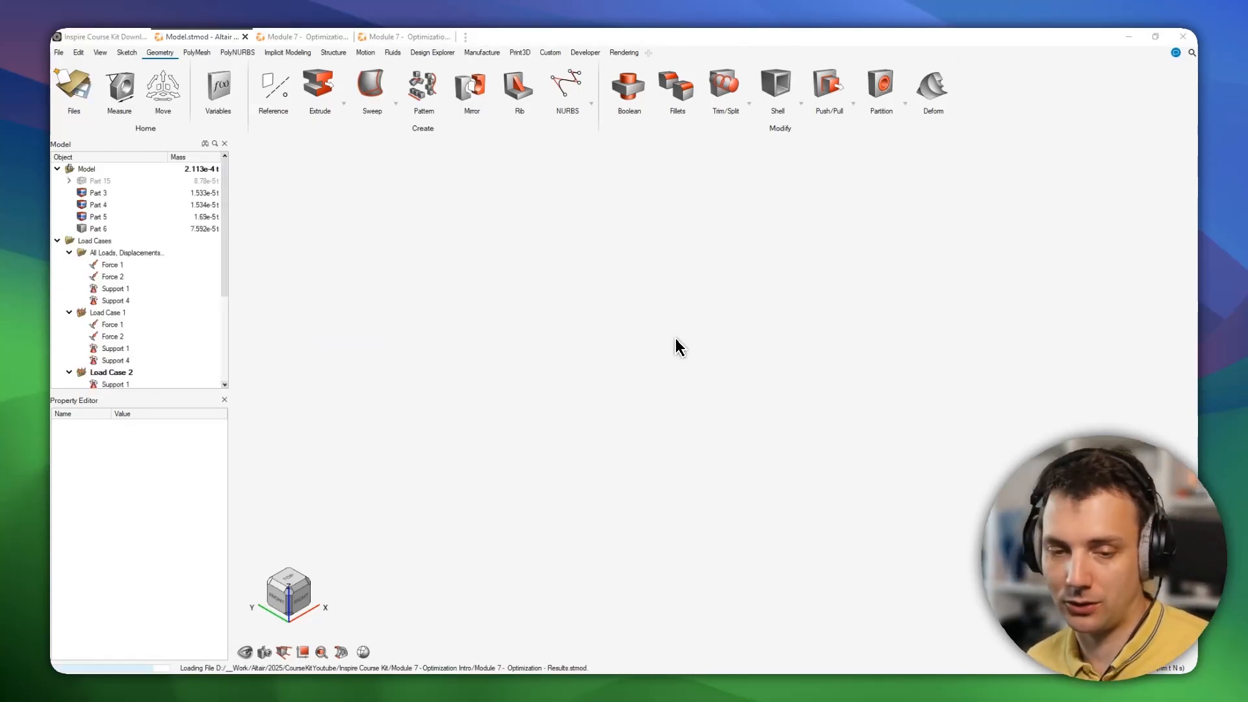
Switch Part 15 to its original design-space alternative and hide Part 6 to view the design space.
middle_drag(757, 430, 697, 447)
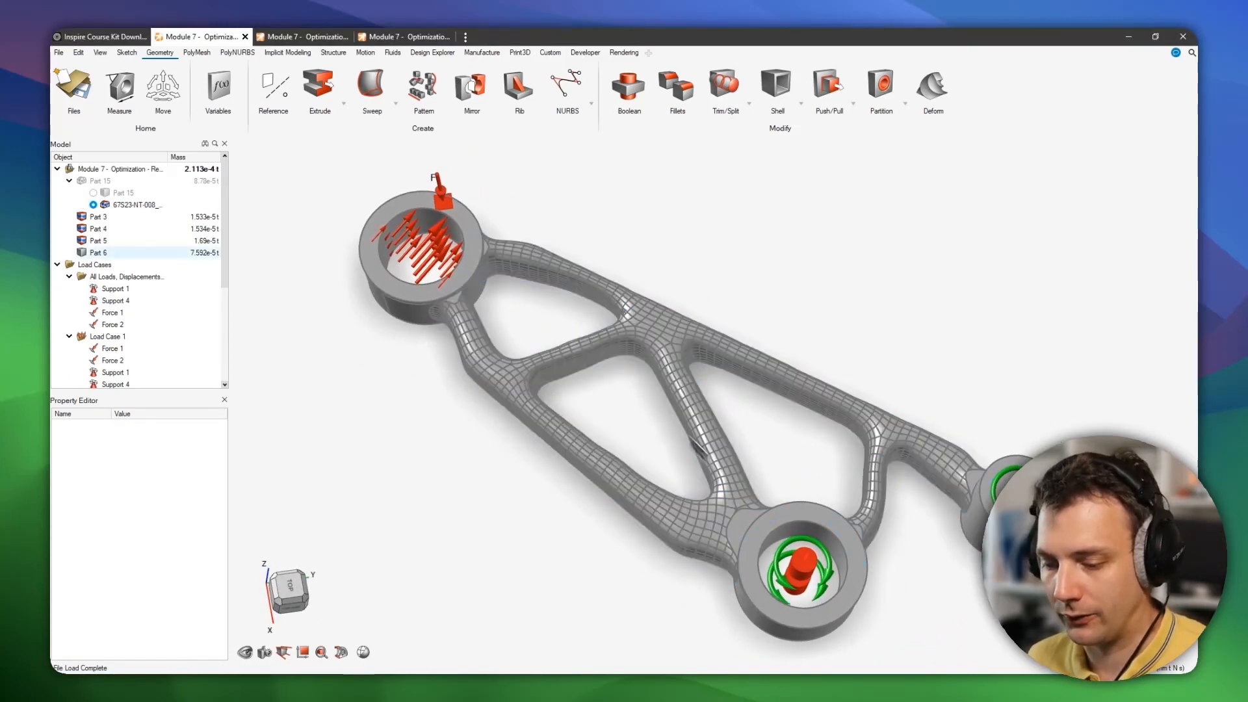
mouse_move(432, 243)
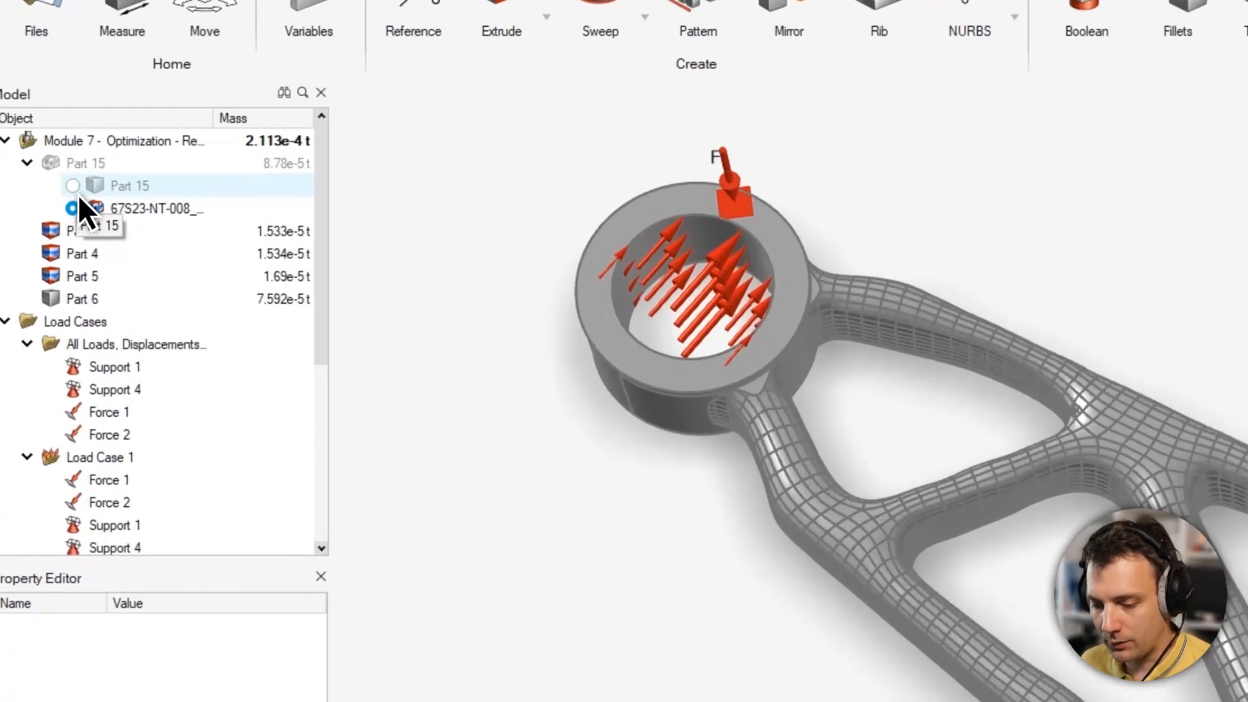
click(73, 186)
click(54, 161)
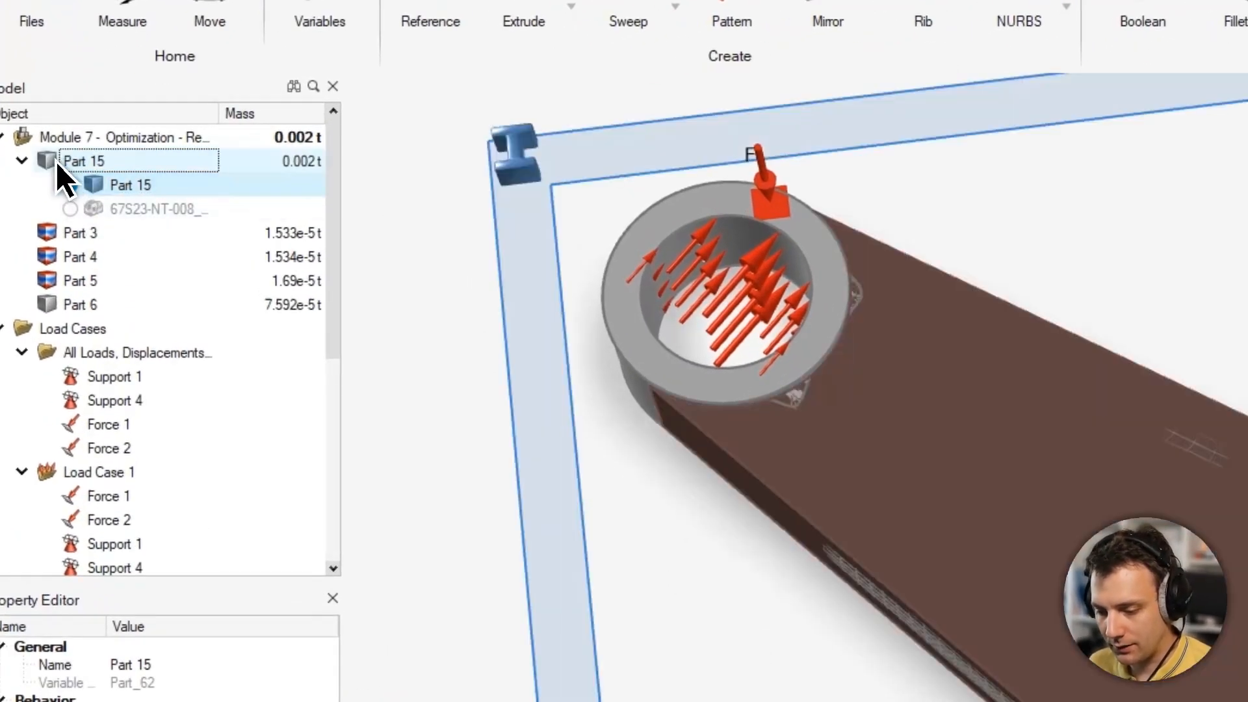
click(48, 304)
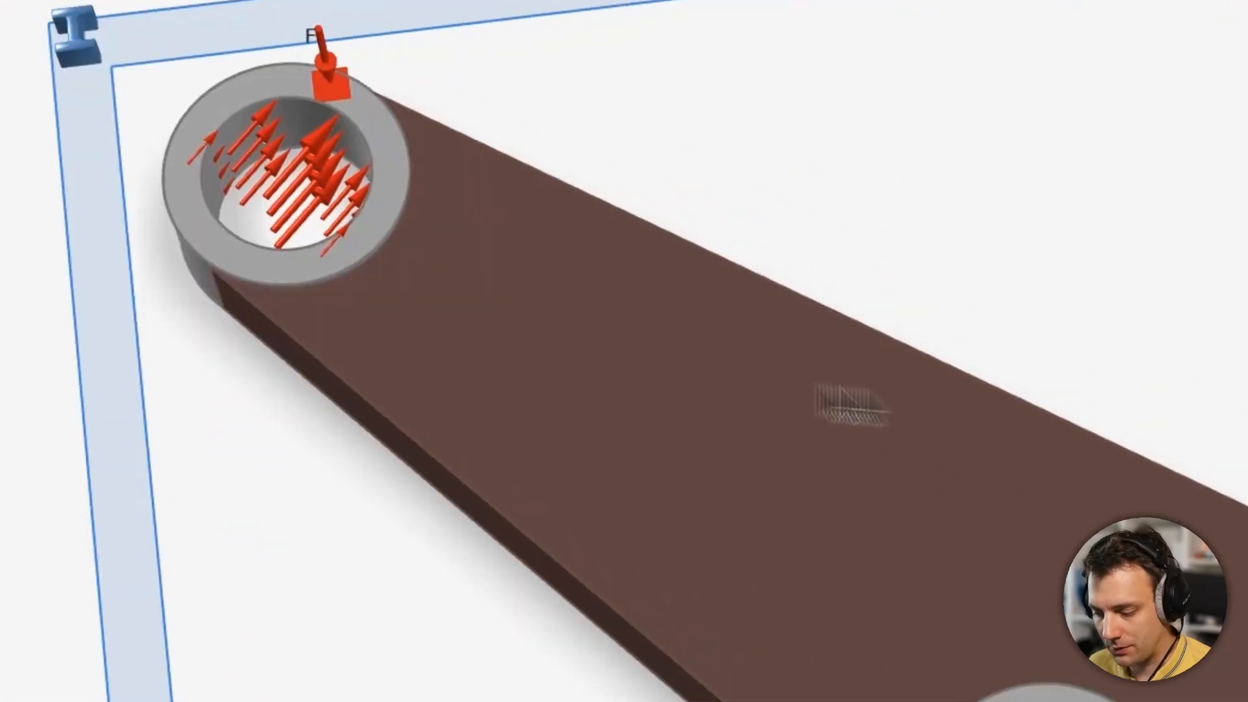
middle_drag(853, 397, 832, 332)
mouse_move(847, 337)
middle_down()
mouse_move(872, 320)
mouse_move(845, 315)
middle_up()
middle_drag(727, 312, 846, 184)
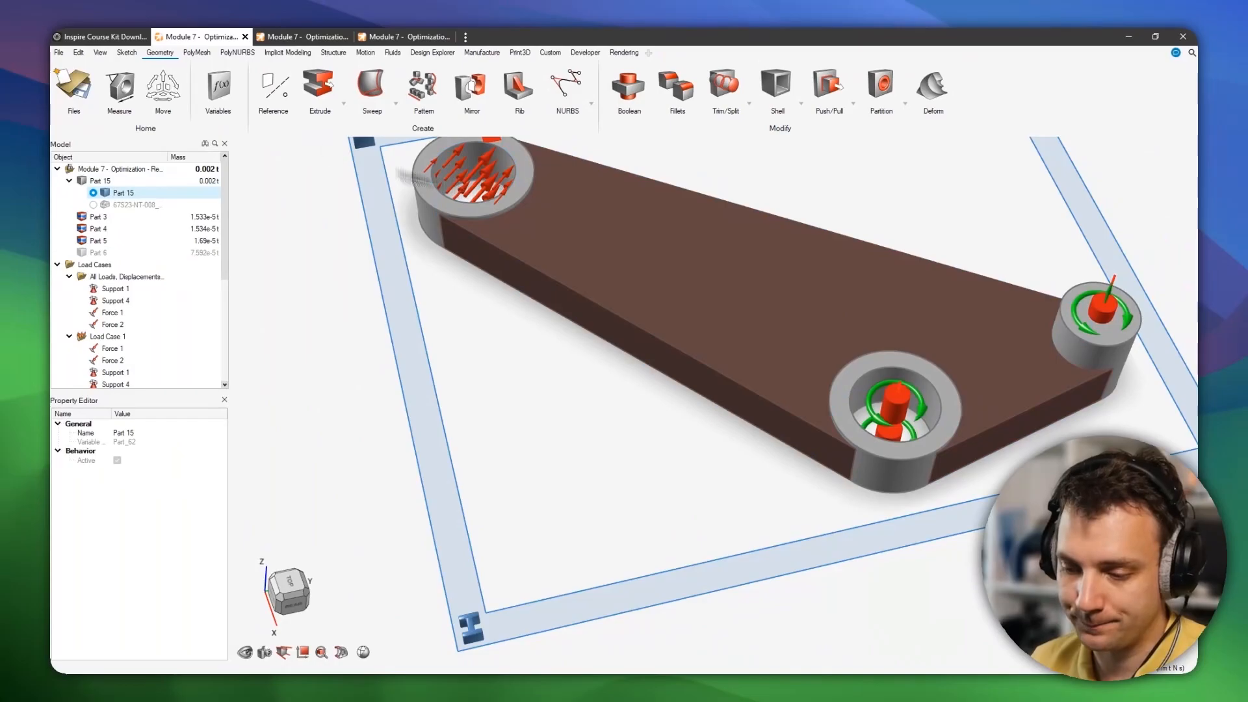
Switch Part 15 back to the optimized 67S23-NT-008 shape and view it from the top.
click(94, 203)
middle_drag(874, 260, 821, 330)
right_drag(820, 330, 785, 386)
click(286, 591)
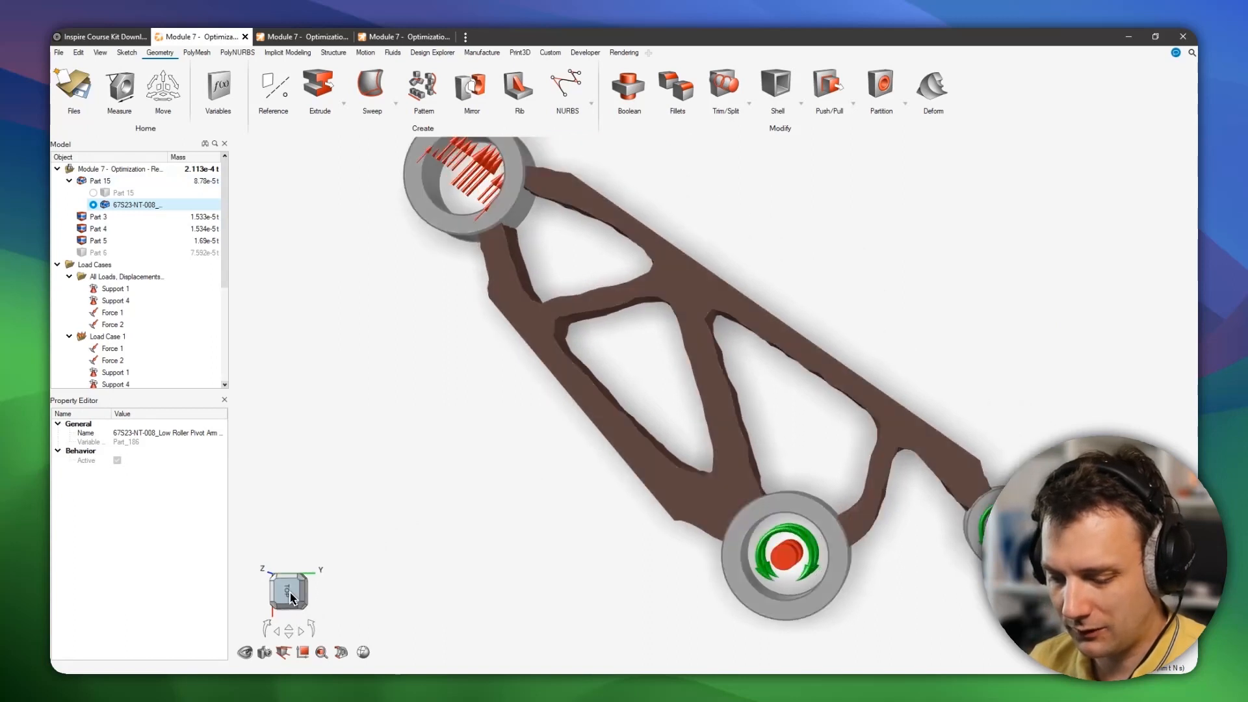
scroll(615, 467, down, 2)
right_drag(638, 457, 645, 420)
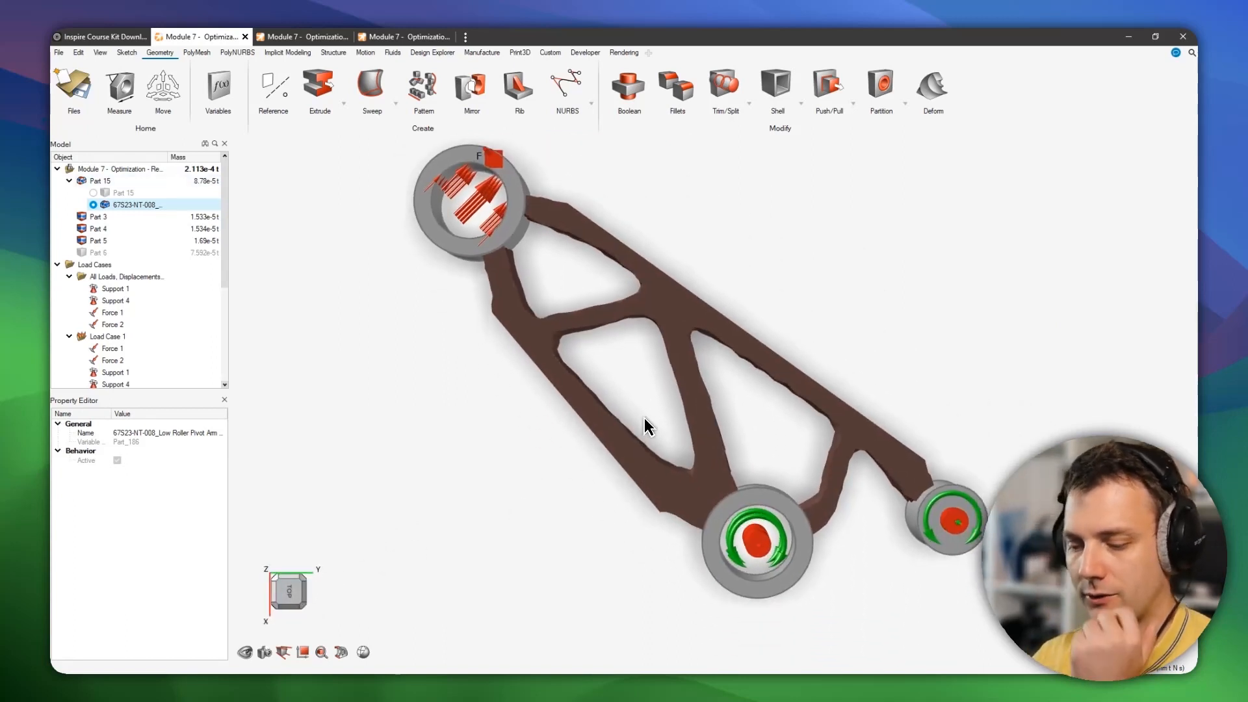
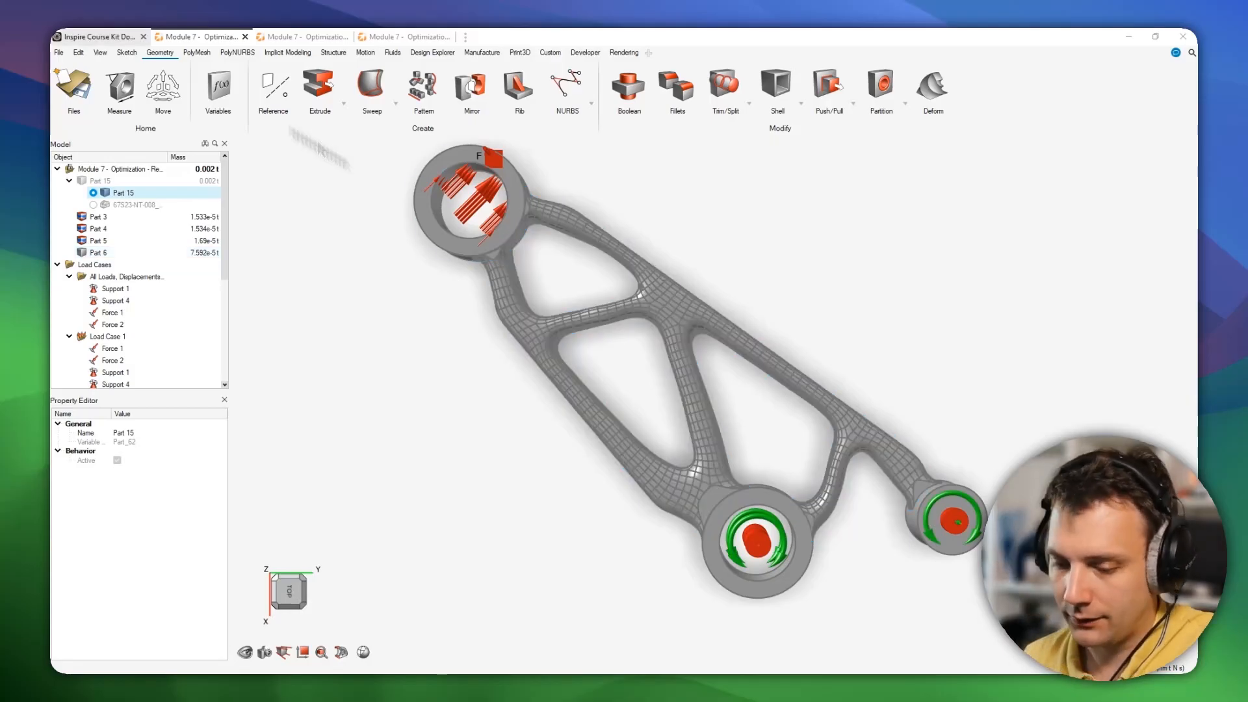
Show Part 15's design-space alternative again with Part 6 hidden, zooming in on the lower bosses.
click(99, 181)
middle_drag(773, 497, 794, 443)
right_drag(794, 443, 780, 377)
click(83, 252)
click(83, 252)
scroll(698, 463, up, 5)
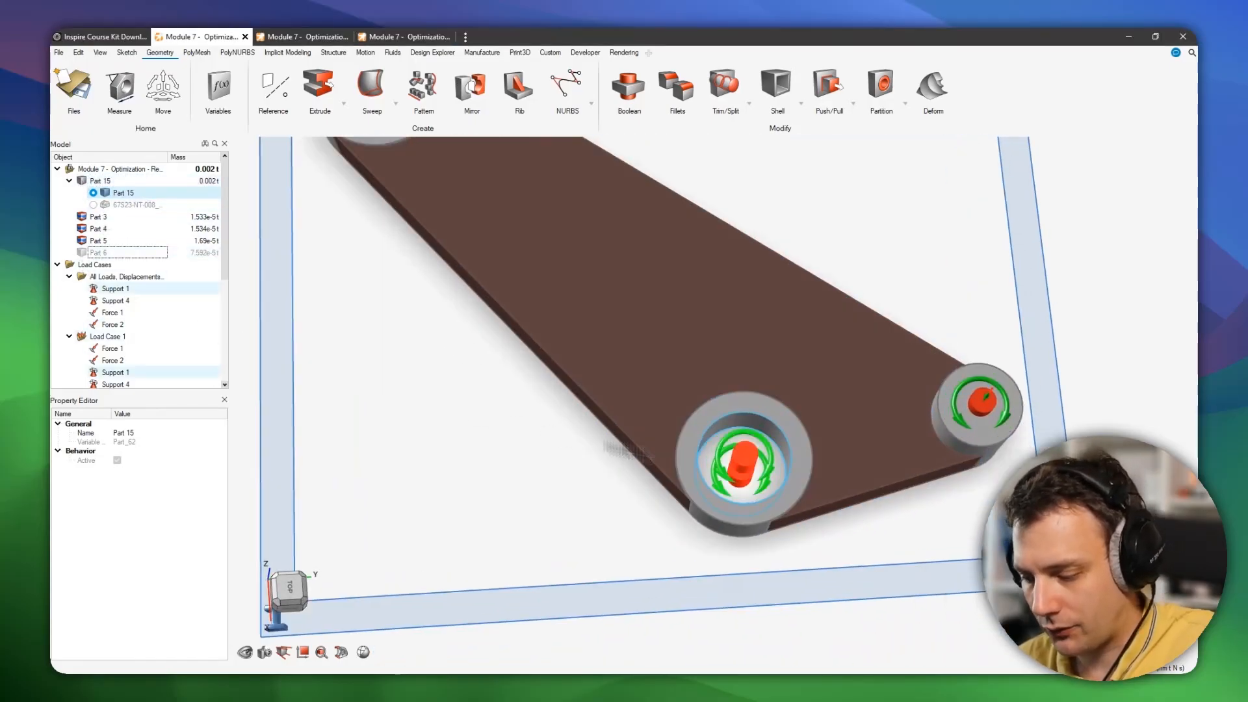
Select the supports on the lower bosses and inspect Support 4's properties.
click(698, 466)
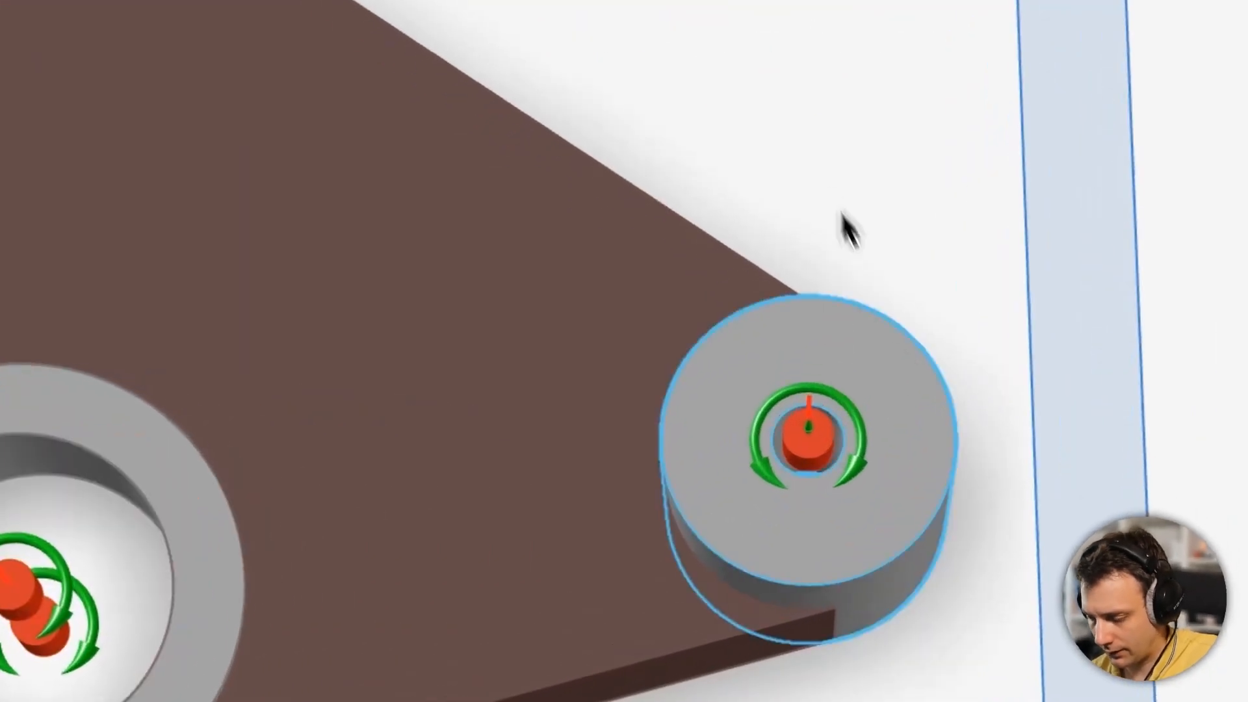
click(790, 446)
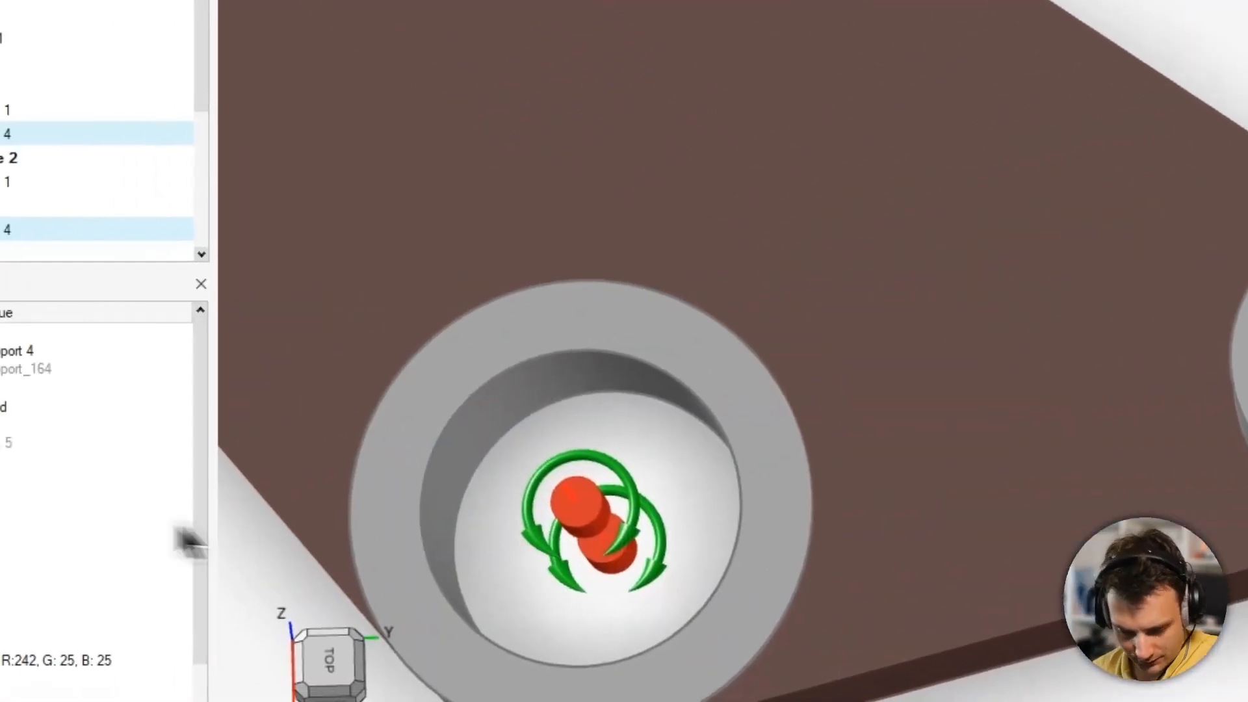
click(168, 552)
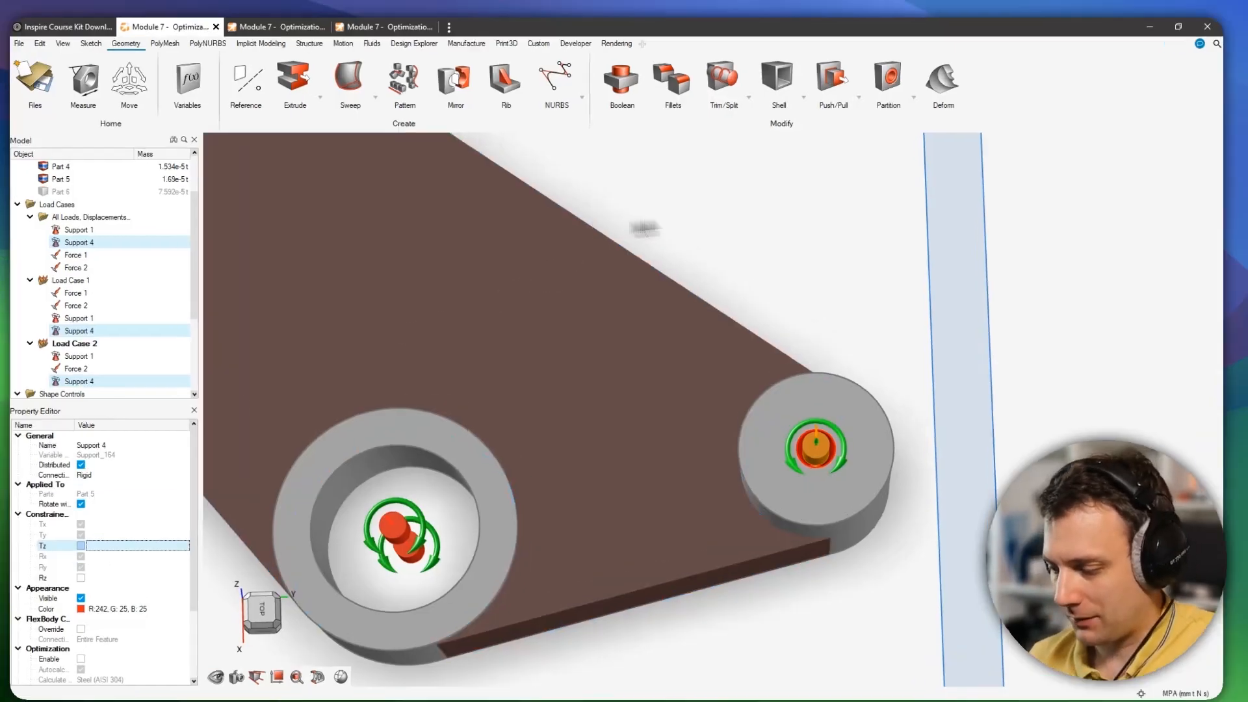
click(794, 226)
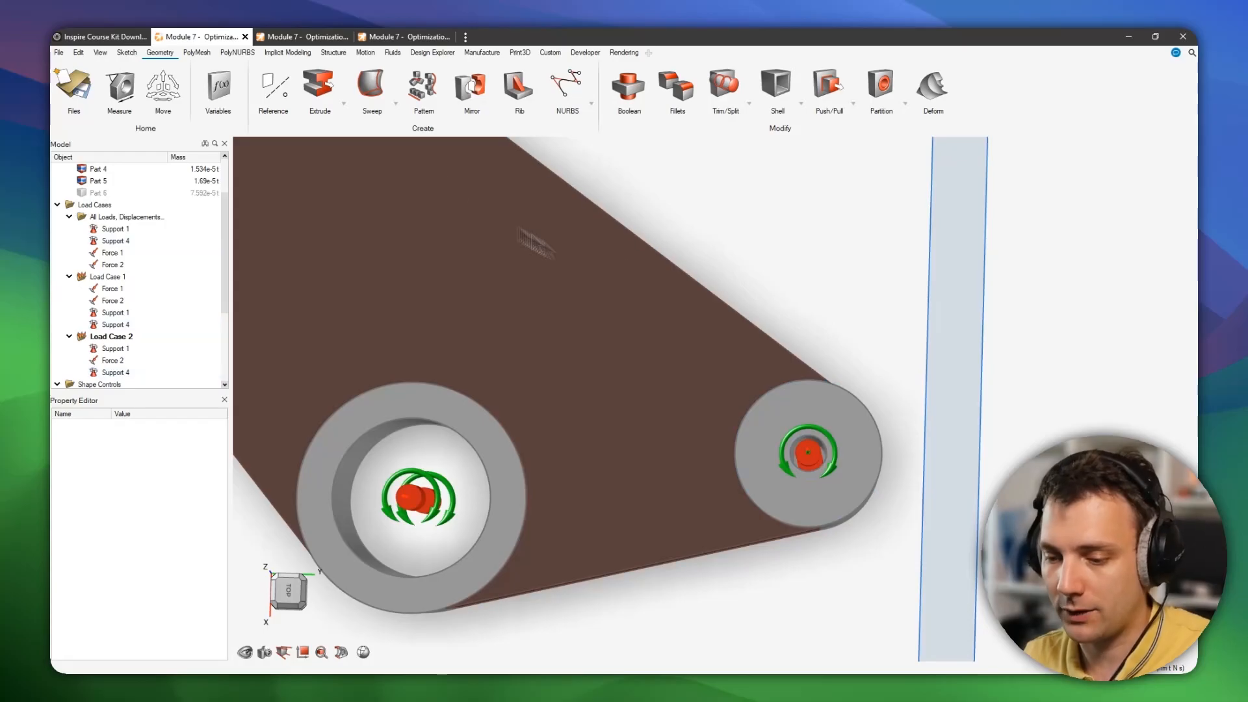
Unhide Part 6 and restore the optimized 67S23-NT-008 alternative of Part 15, returning to the top view.
scroll(127, 211, up, 2)
click(81, 253)
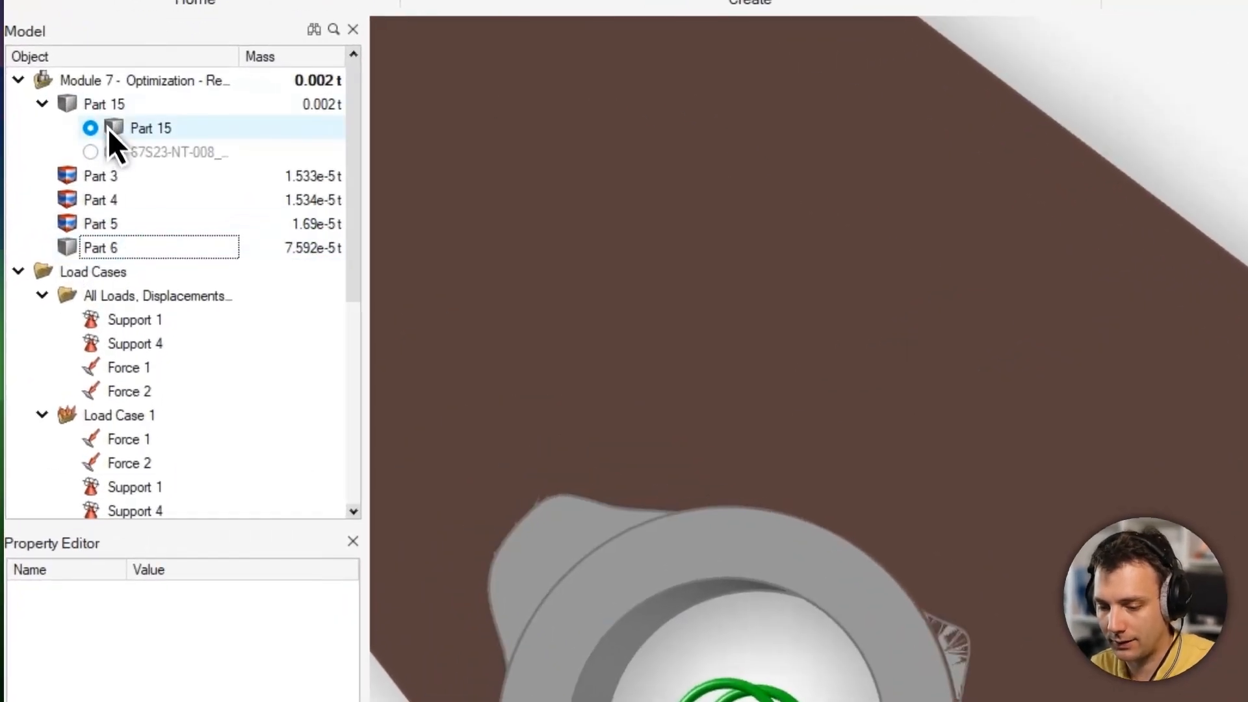
click(100, 204)
click(90, 151)
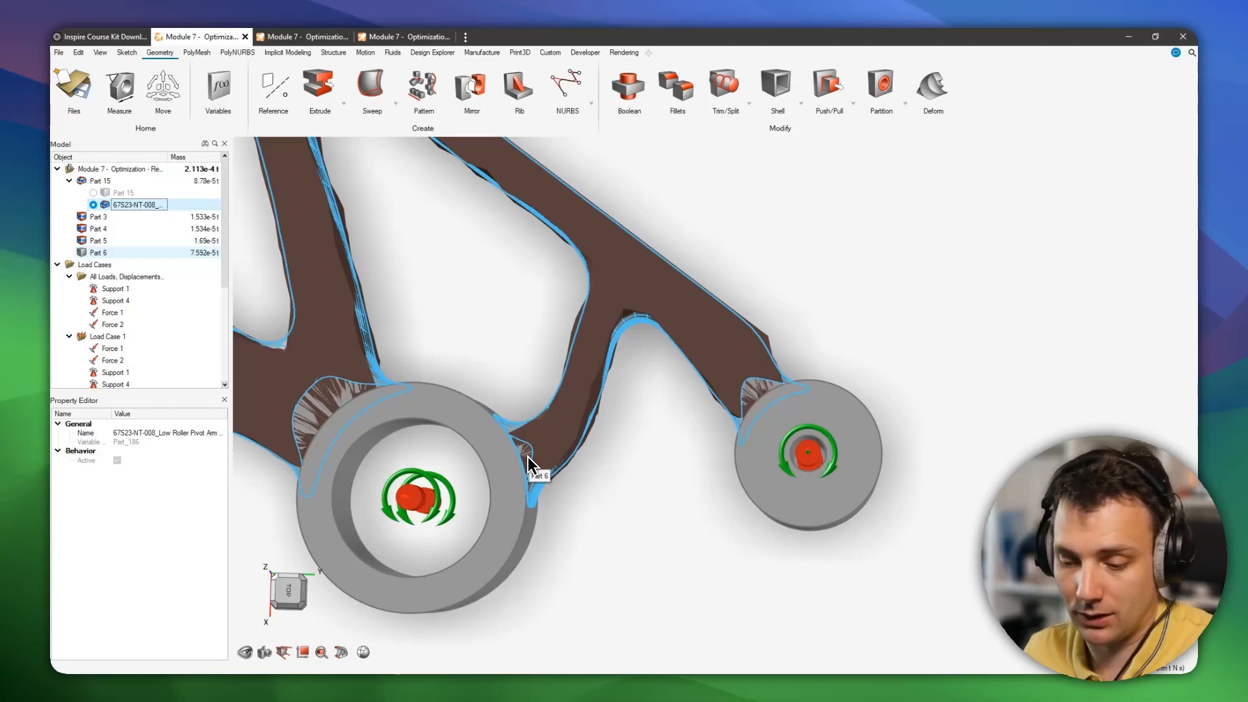
right_drag(529, 468, 499, 502)
scroll(499, 502, down, 1)
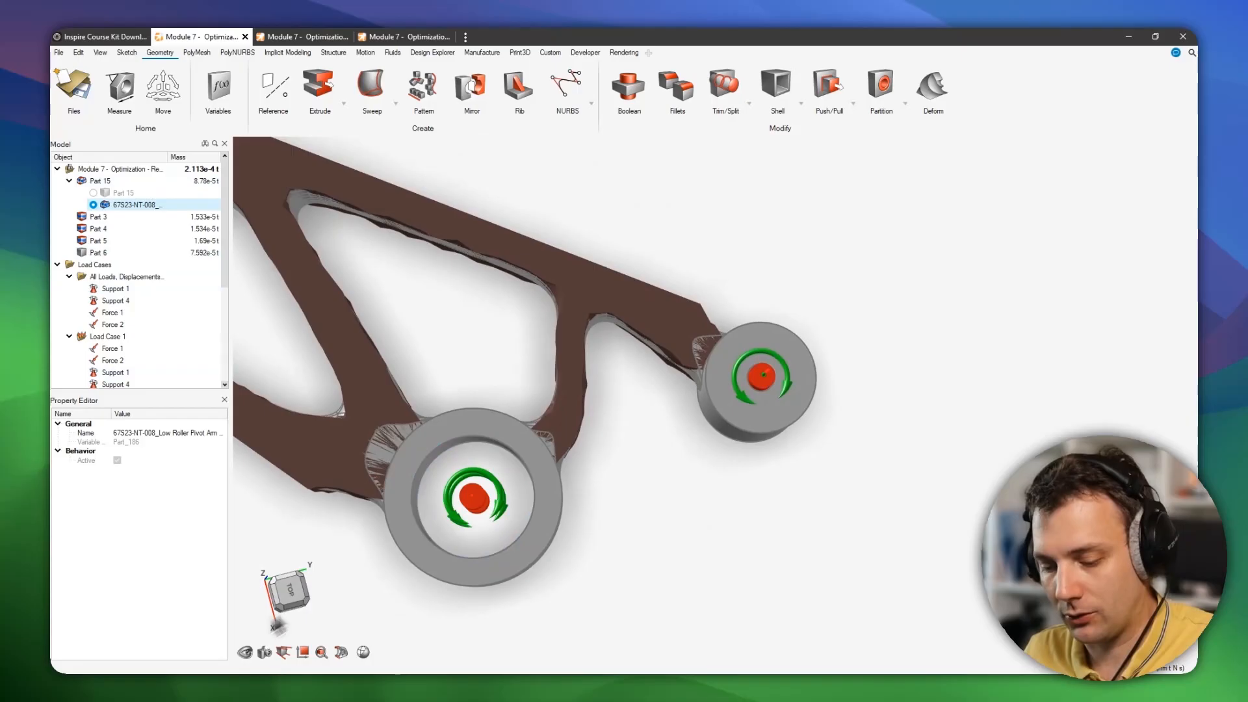
click(279, 606)
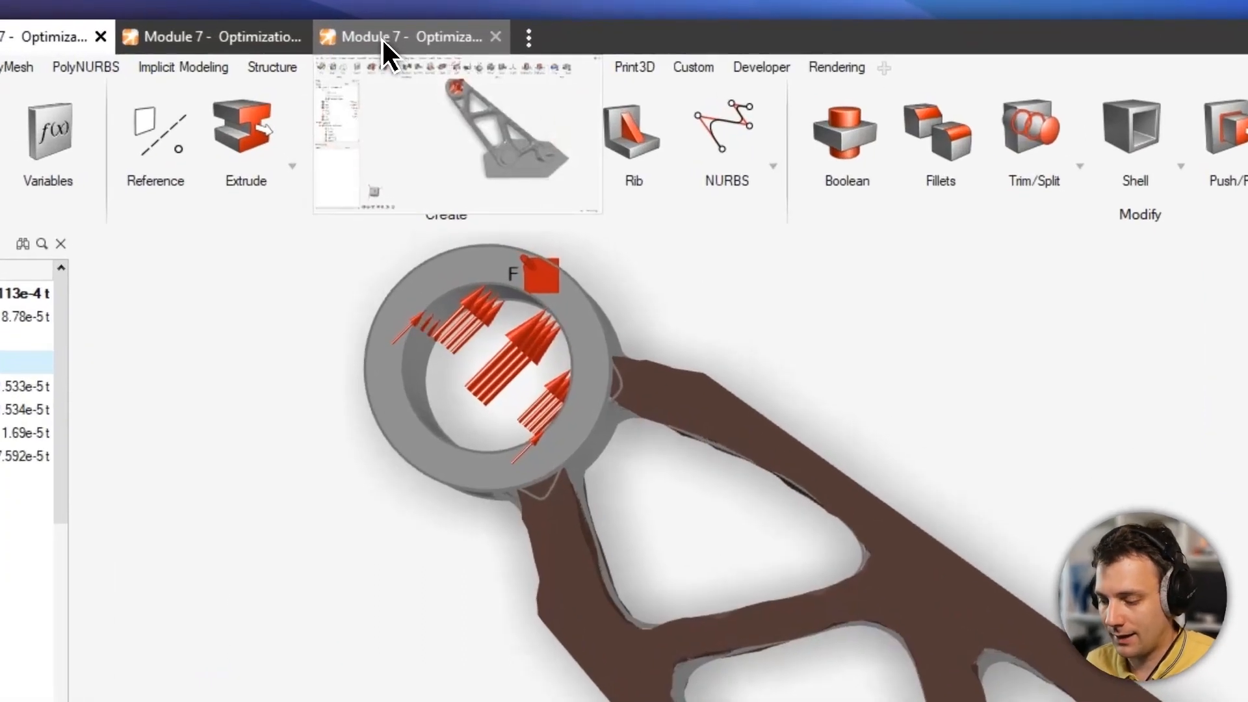
Switch to the third model tab and orbit around the bracket sitting on its base plate.
click(384, 38)
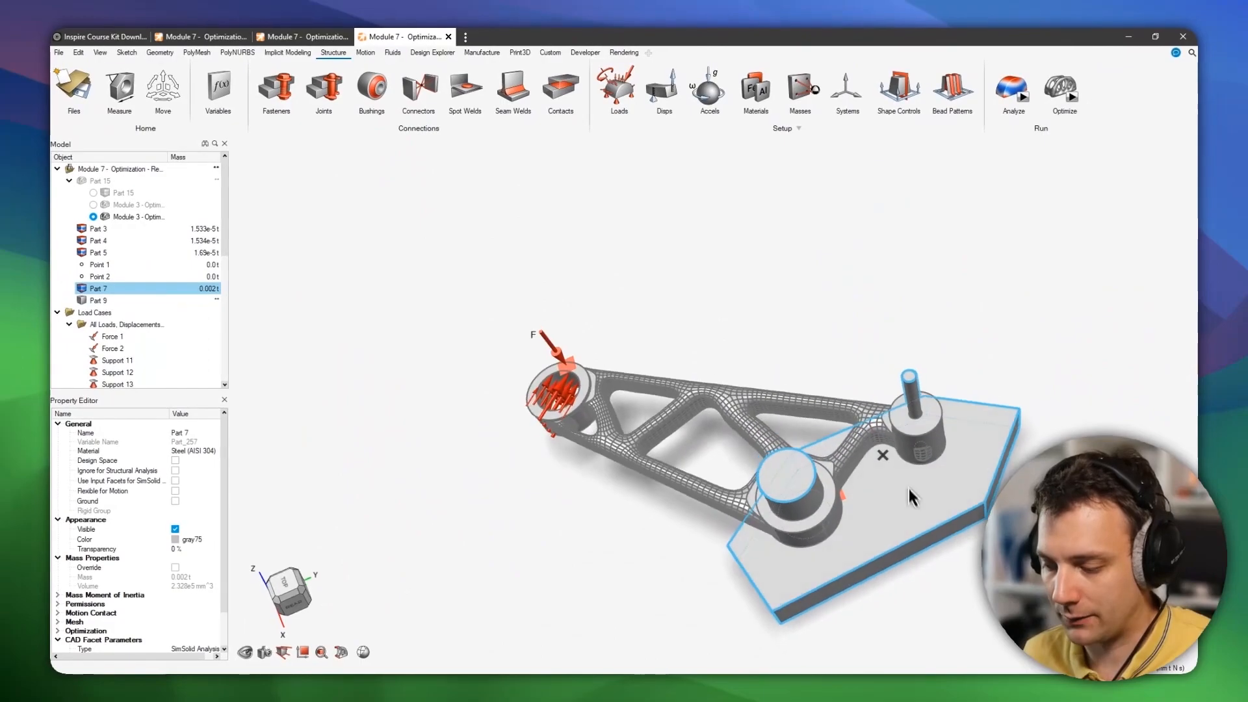
scroll(862, 395, up, 3)
middle_drag(906, 468, 869, 494)
middle_drag(950, 438, 905, 474)
middle_drag(819, 455, 835, 462)
middle_drag(785, 493, 796, 476)
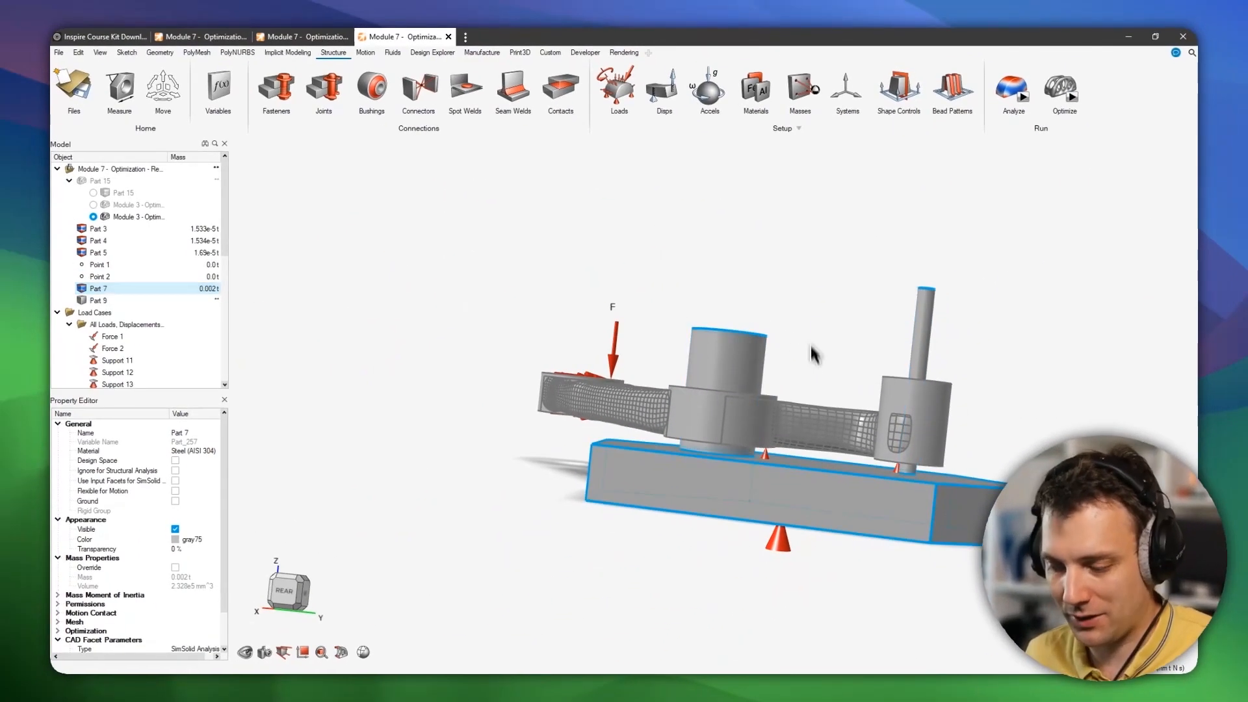
middle_drag(817, 419, 817, 463)
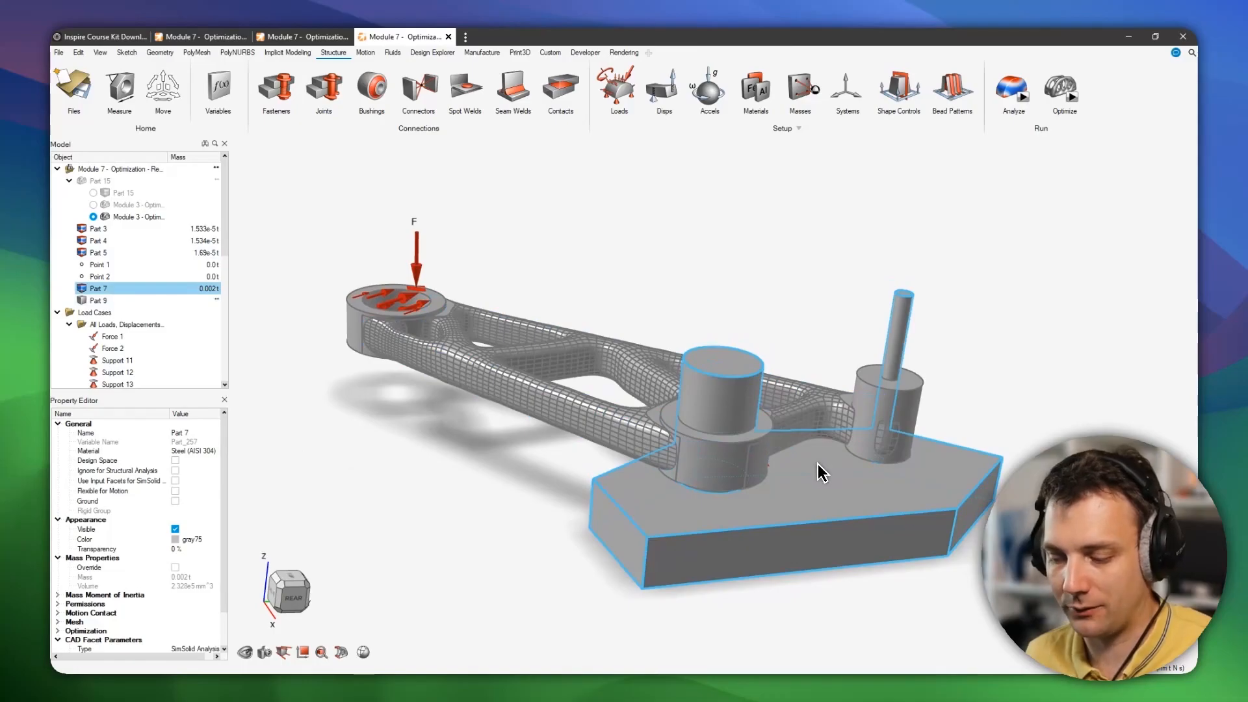
middle_drag(818, 470, 820, 442)
scroll(749, 475, up, 2)
middle_drag(743, 483, 730, 407)
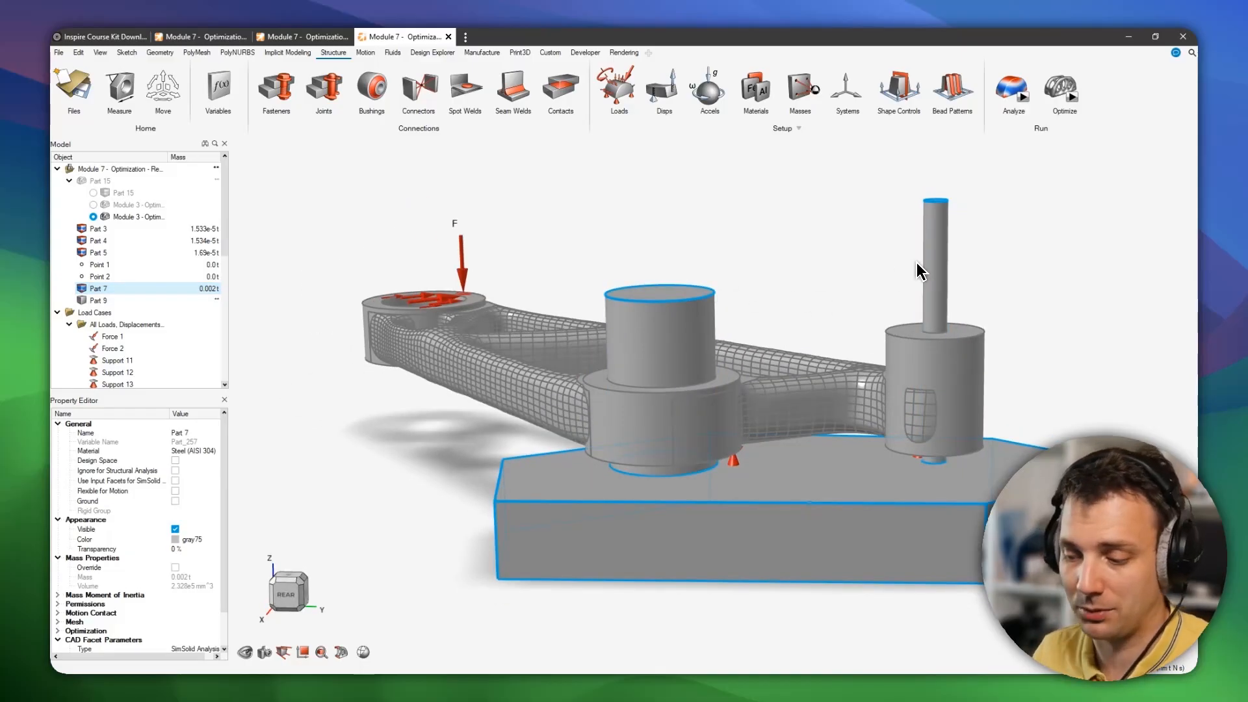
middle_drag(739, 245, 700, 252)
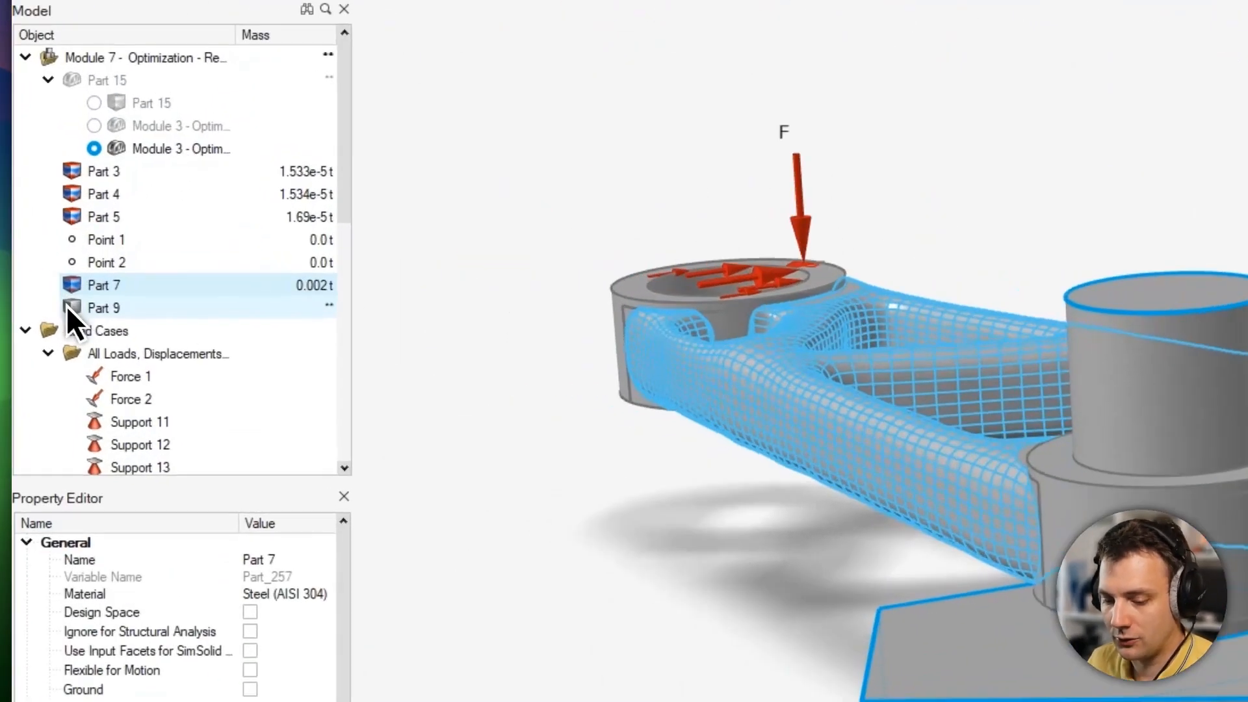
Hide Part 9 and switch Part 15 to its original Part 15 design-space alternative.
click(81, 301)
middle_drag(710, 277, 799, 385)
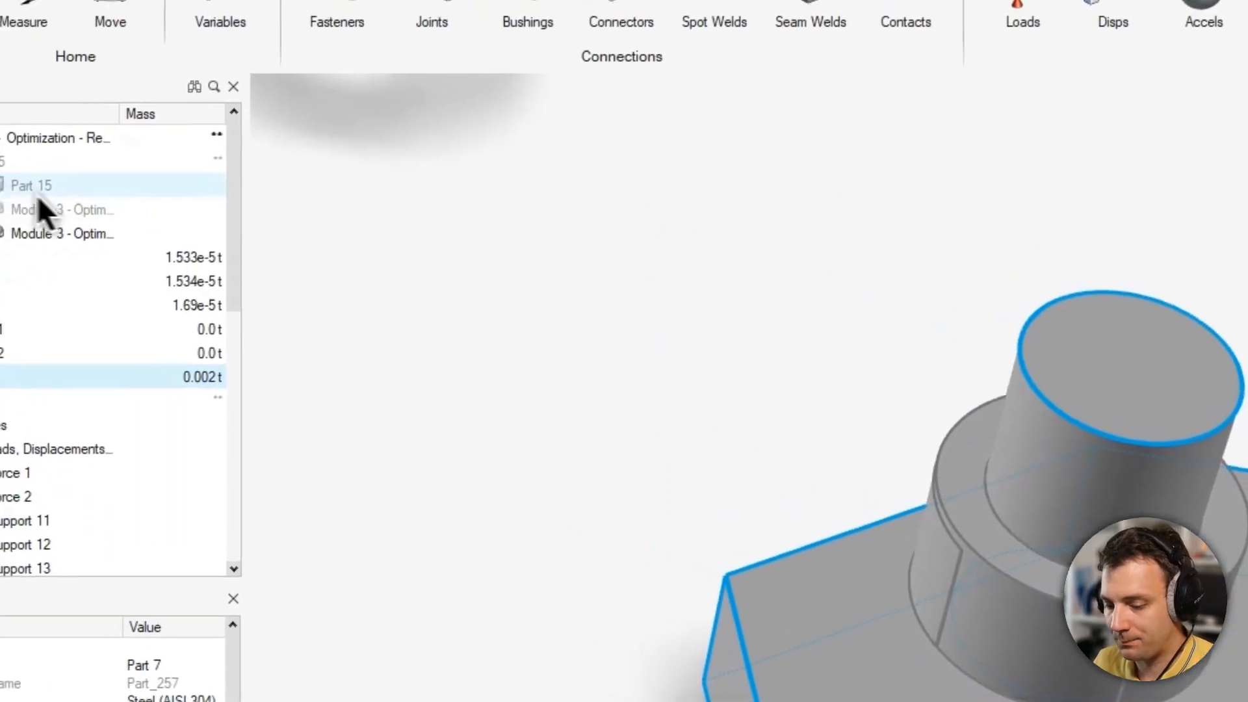
click(11, 196)
click(0, 221)
click(0, 200)
click(0, 174)
Hide the base plate to view the design space from below, then undo the hide.
middle_drag(723, 345, 715, 298)
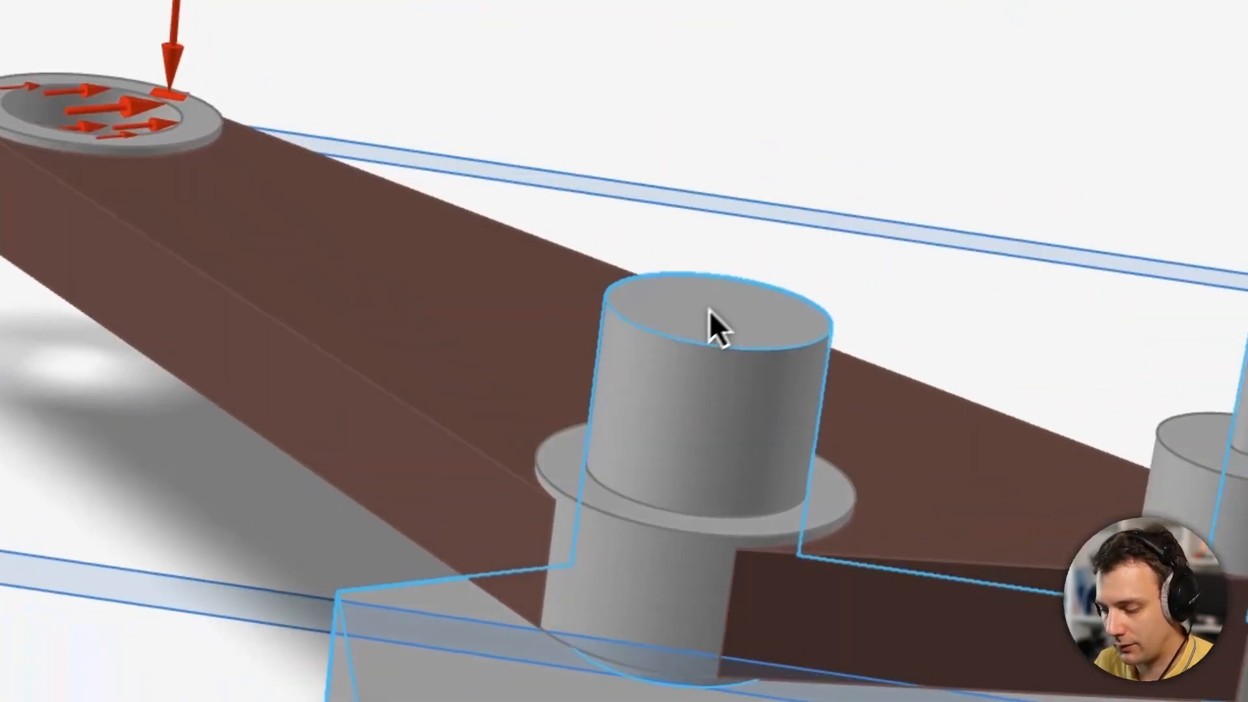
click(760, 585)
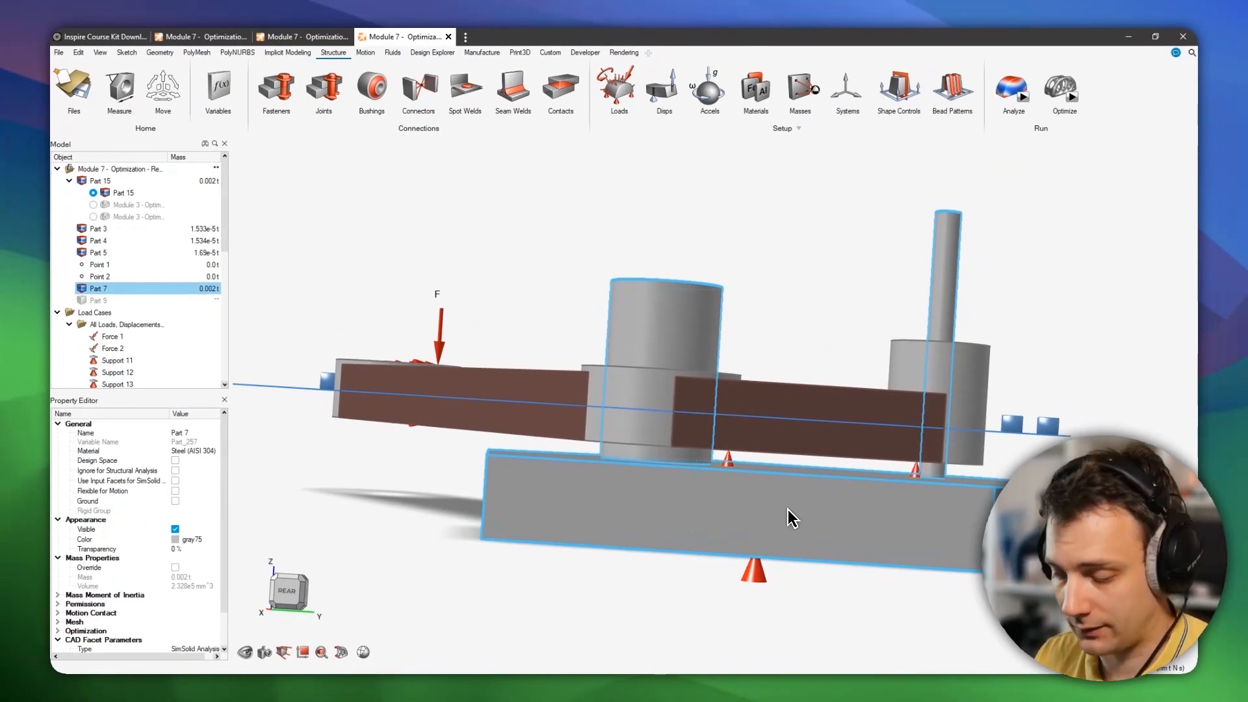
key(h)
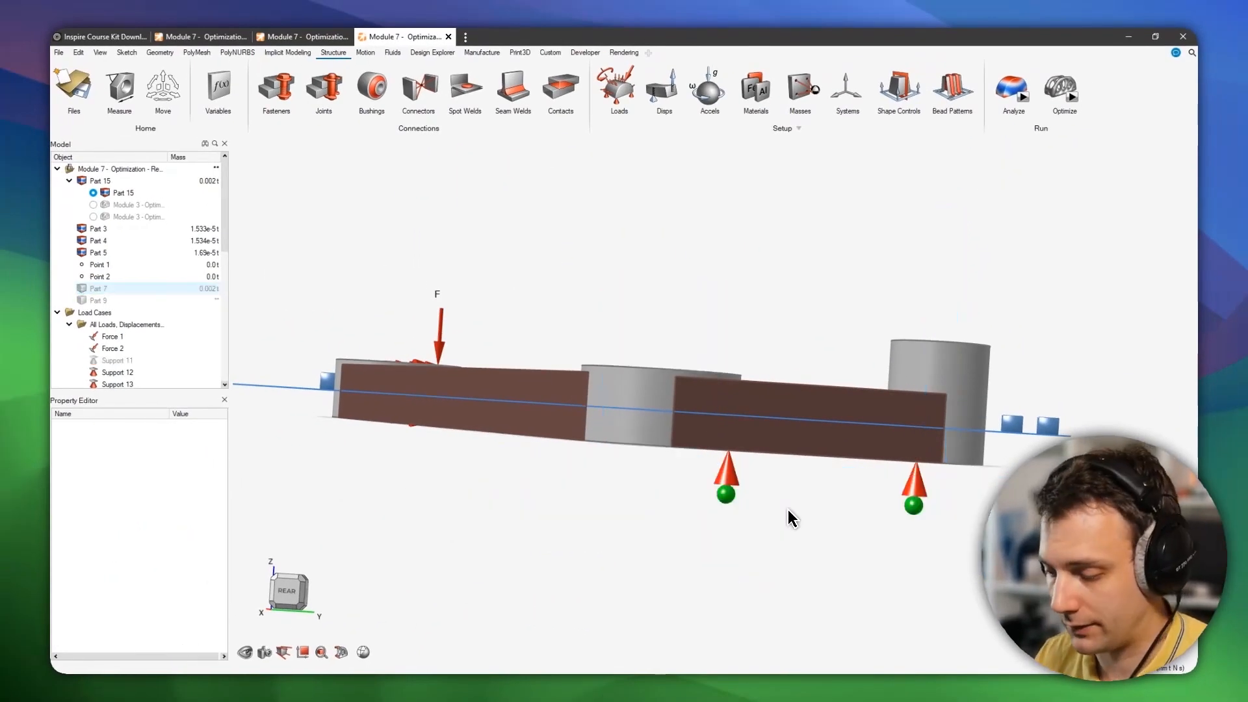
middle_drag(789, 503, 836, 492)
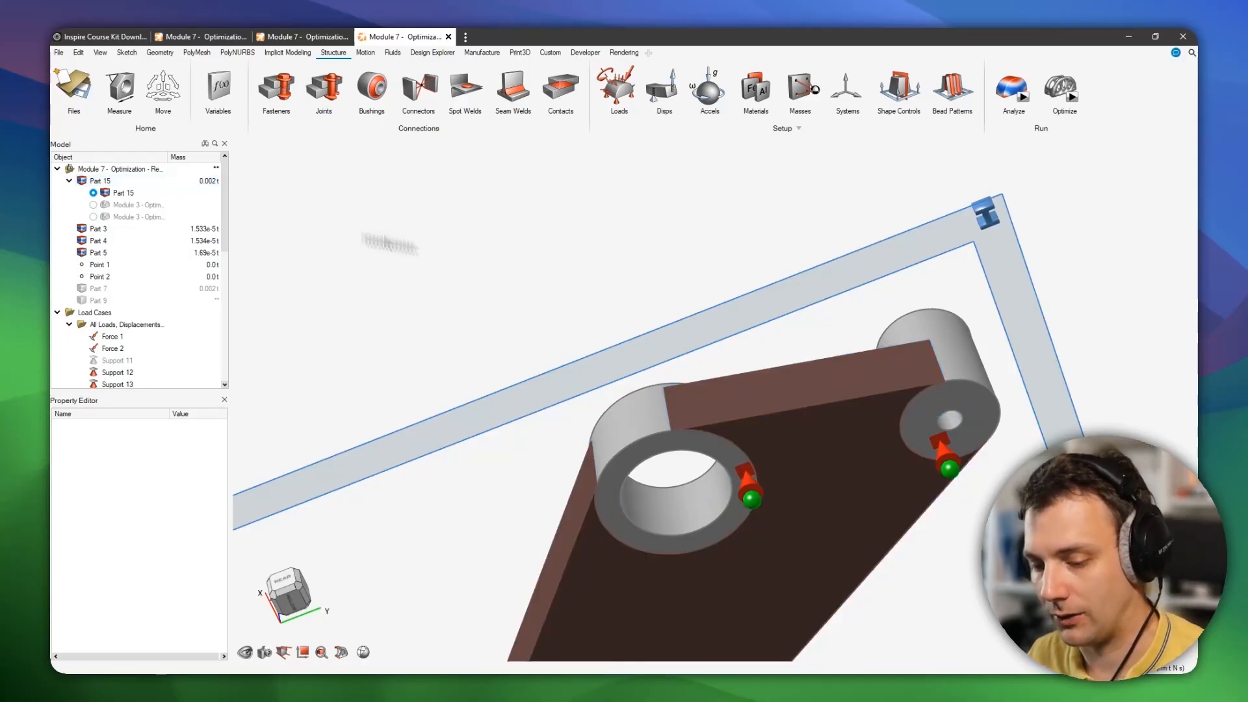
key(ctrl+z)
Orbit and zoom around the design space where it meets the base plate and bosses, then display the contacts.
middle_drag(789, 365, 757, 458)
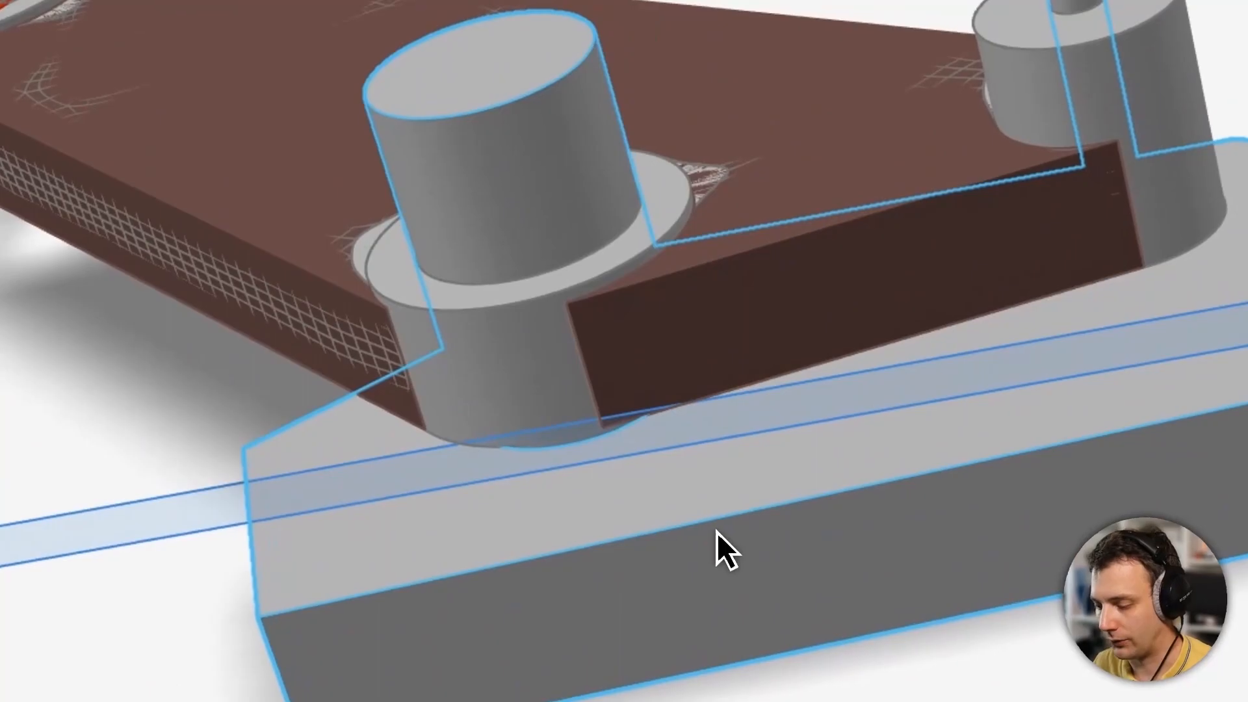
mouse_move(716, 532)
middle_down()
mouse_move(738, 496)
mouse_move(671, 369)
middle_up()
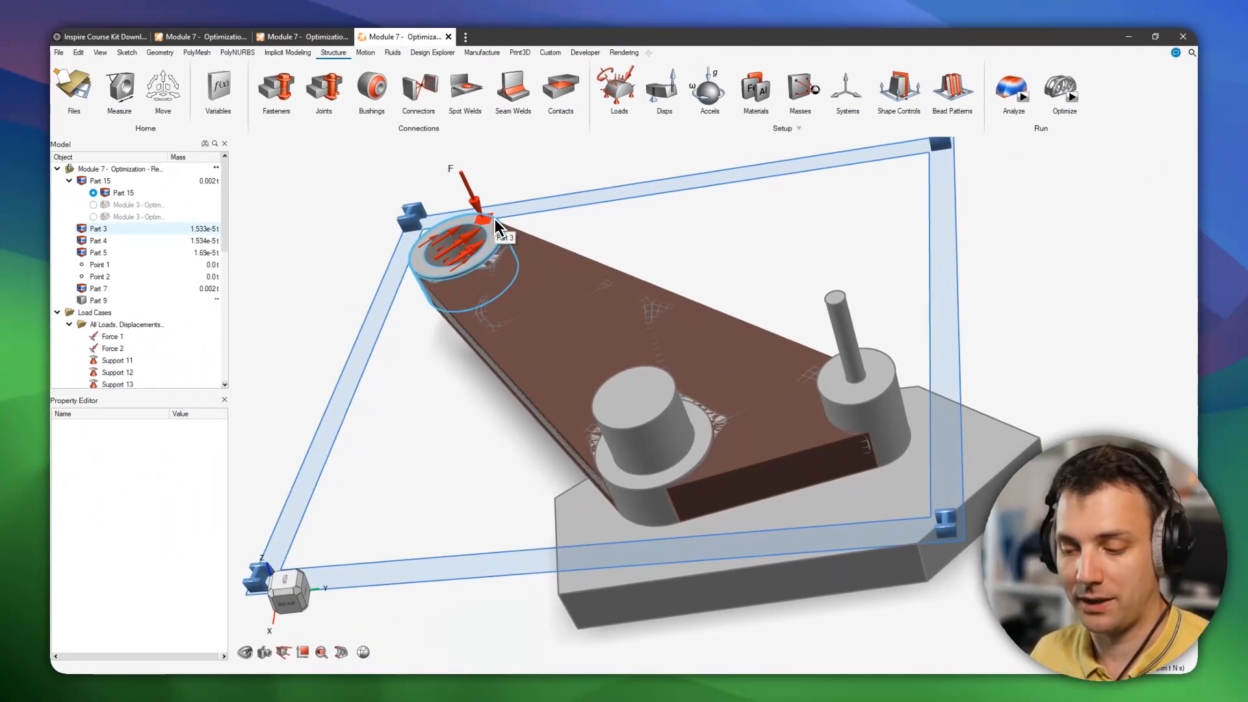
middle_drag(582, 348, 599, 292)
scroll(711, 327, up, 4)
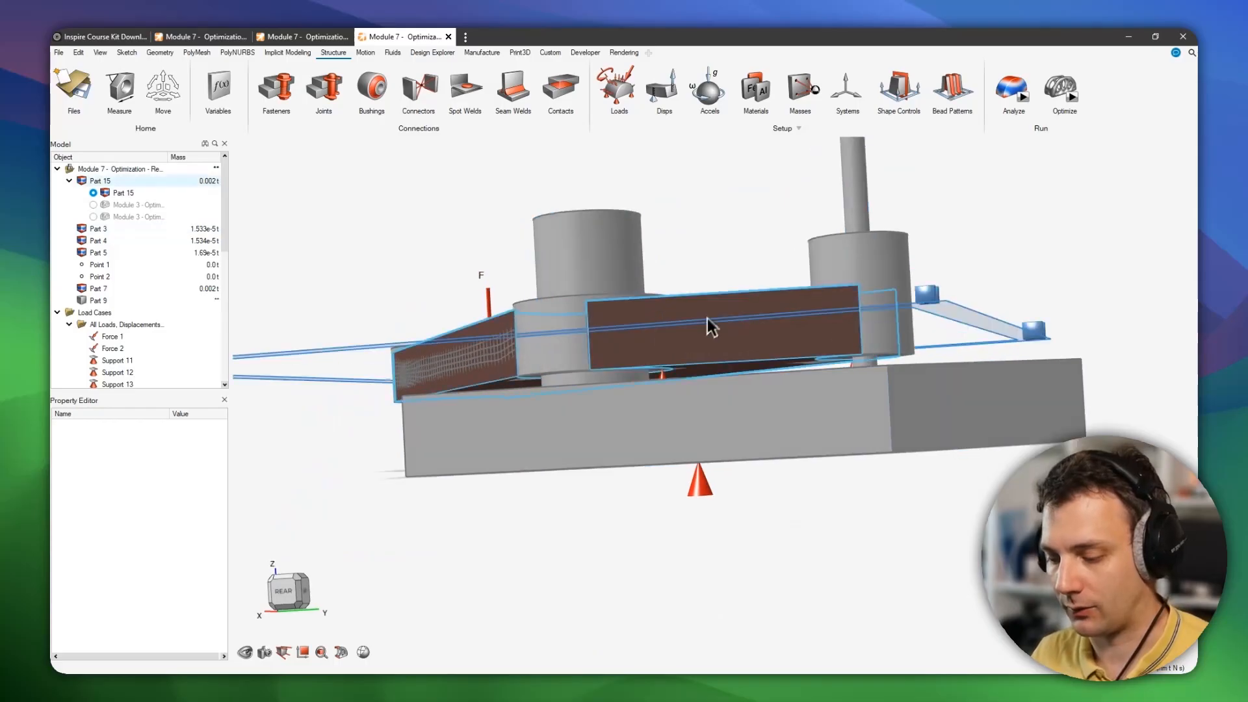
middle_drag(699, 388, 701, 398)
scroll(702, 407, up, 3)
scroll(650, 405, up, 2)
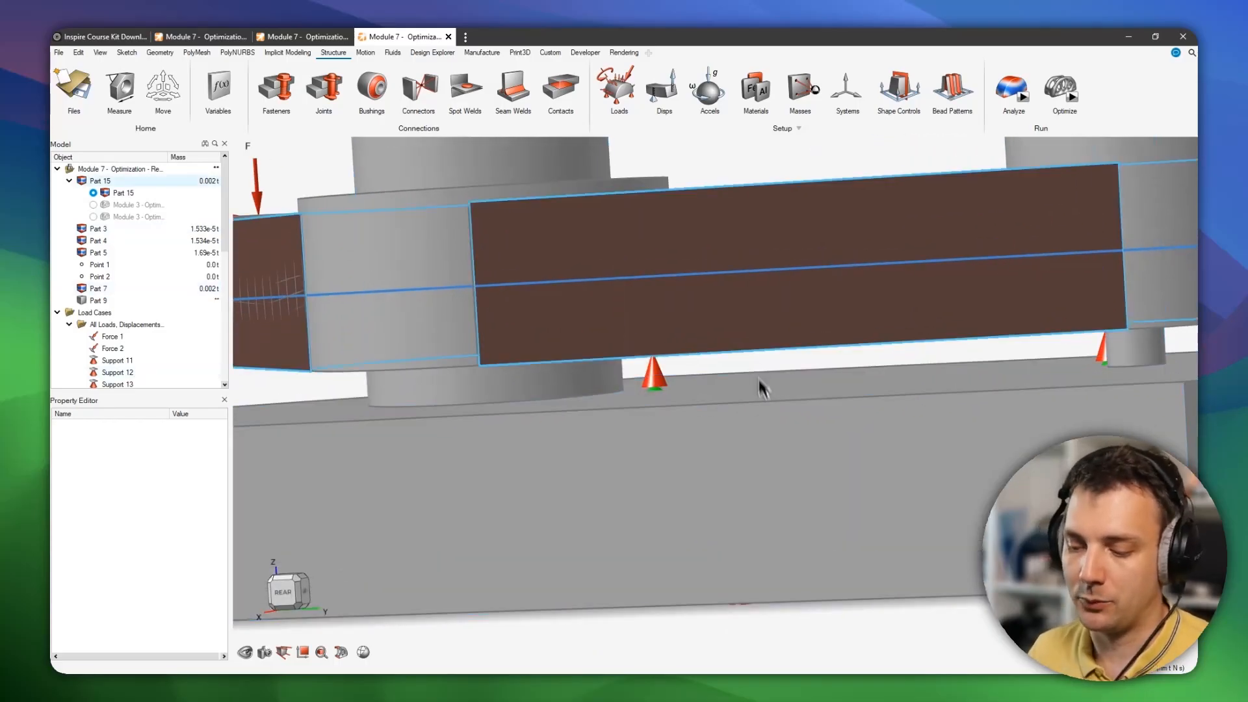
scroll(583, 376, down, 2)
middle_drag(621, 375, 635, 412)
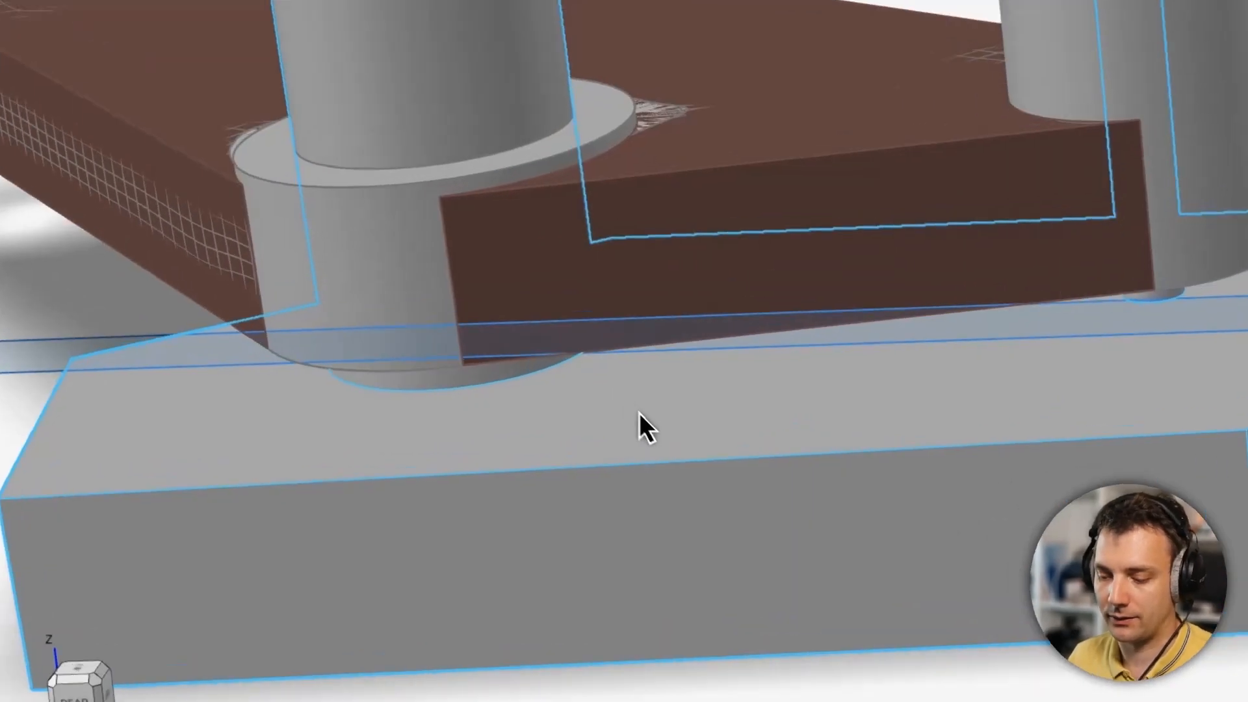
middle_drag(706, 463, 721, 495)
scroll(722, 463, down, 1)
middle_drag(665, 455, 688, 387)
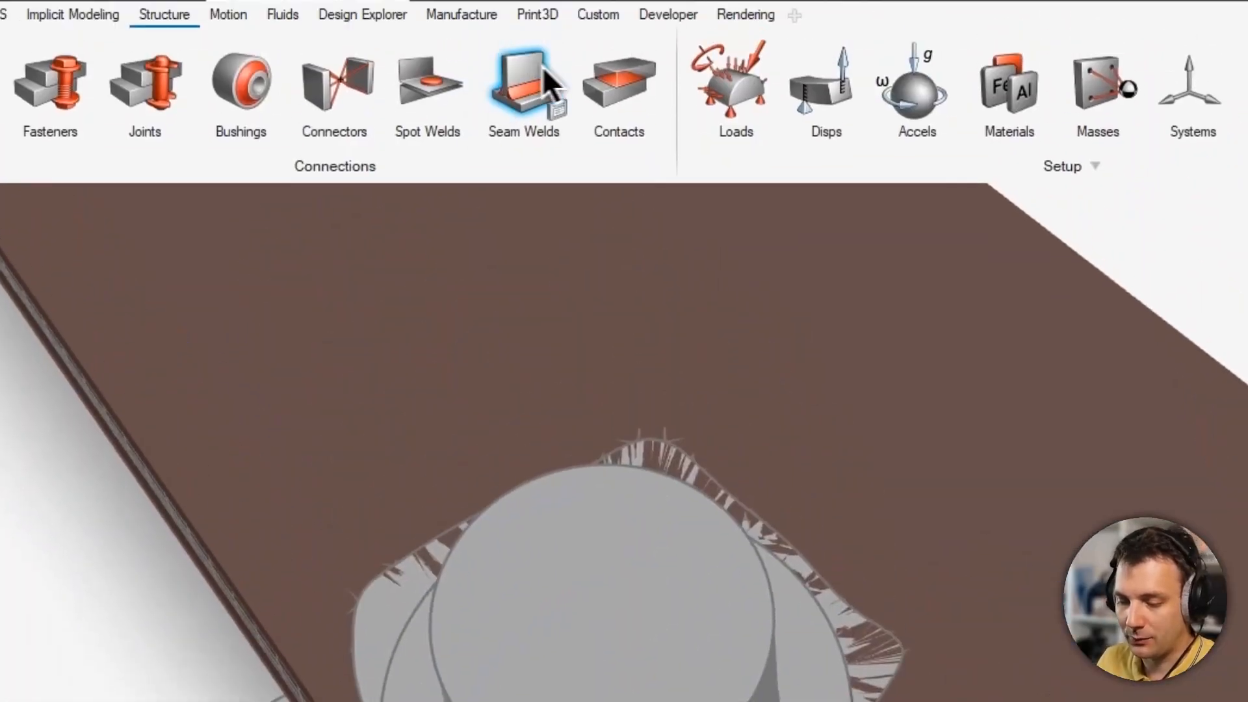
click(633, 136)
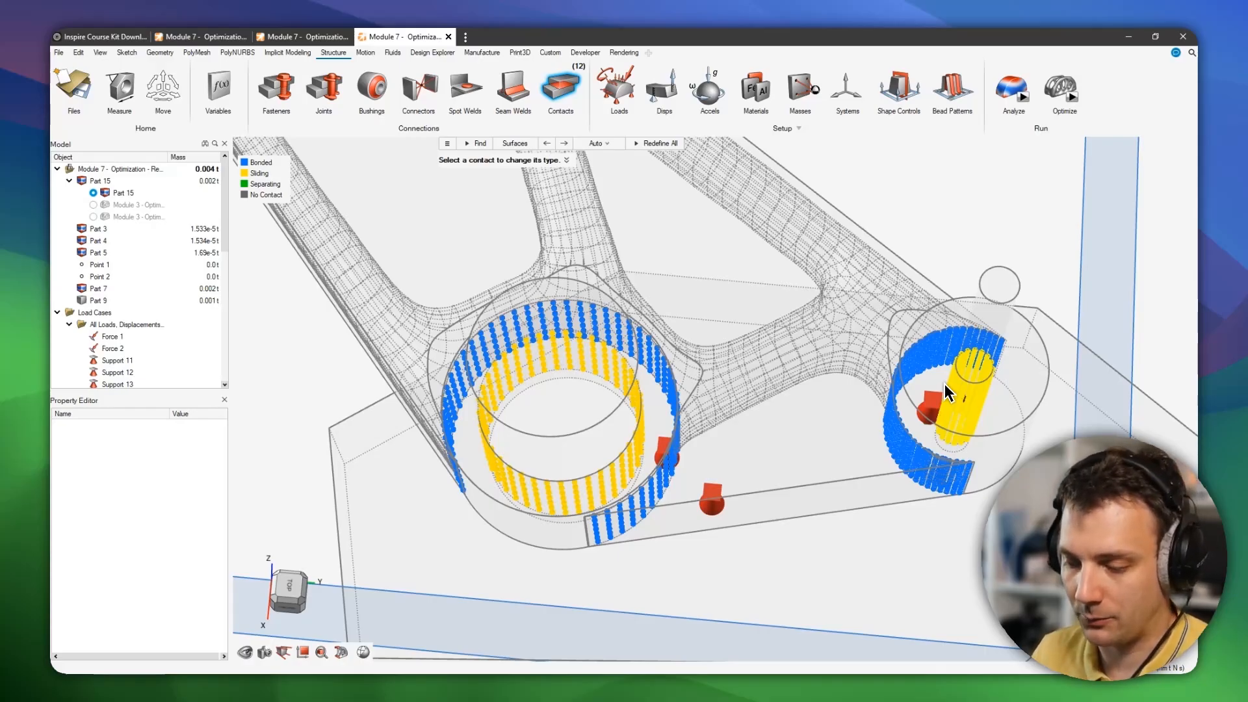
scroll(945, 394, down, 6)
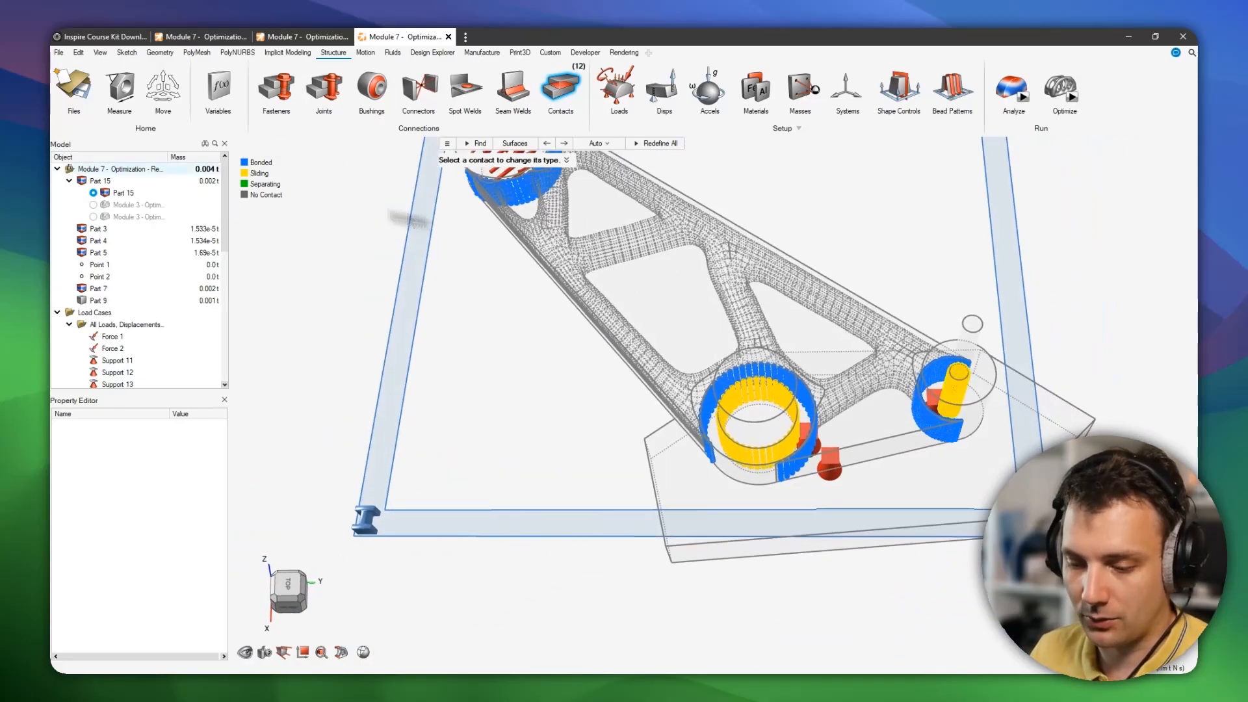
Switch Part 15 between its Module 3 optimization result alternatives while toggling Part 9's visibility.
click(82, 181)
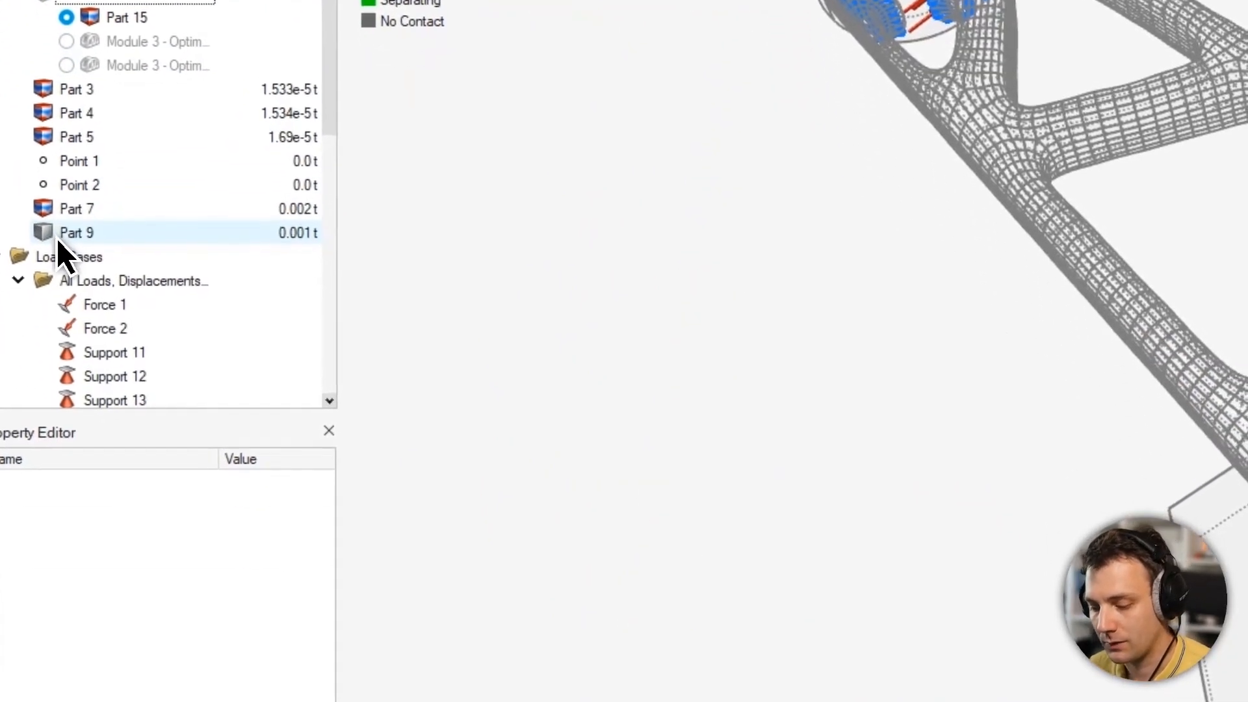
click(66, 417)
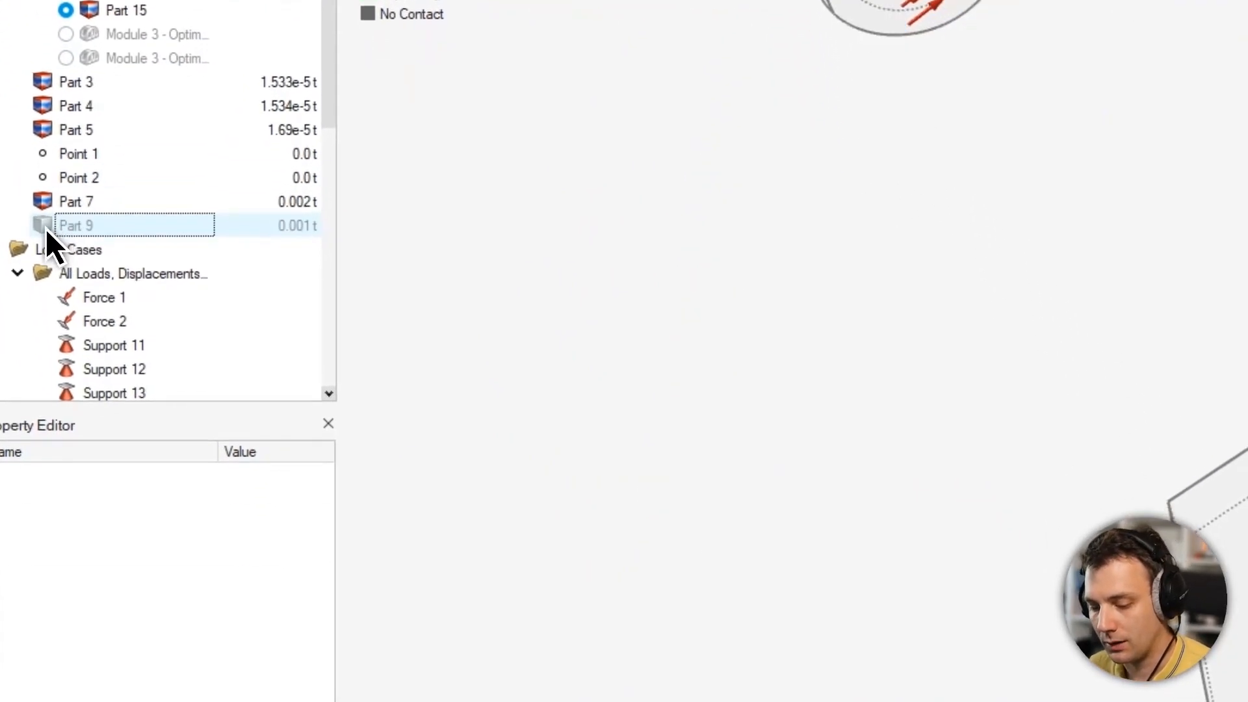
click(68, 32)
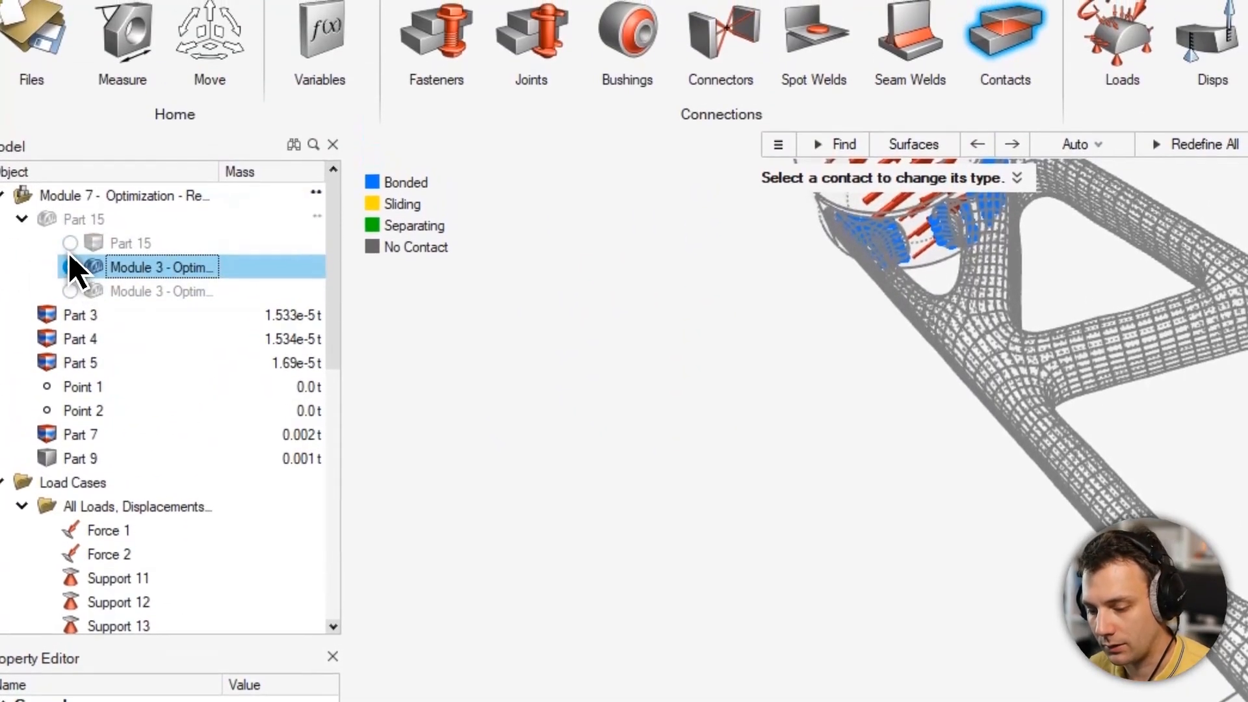
click(47, 458)
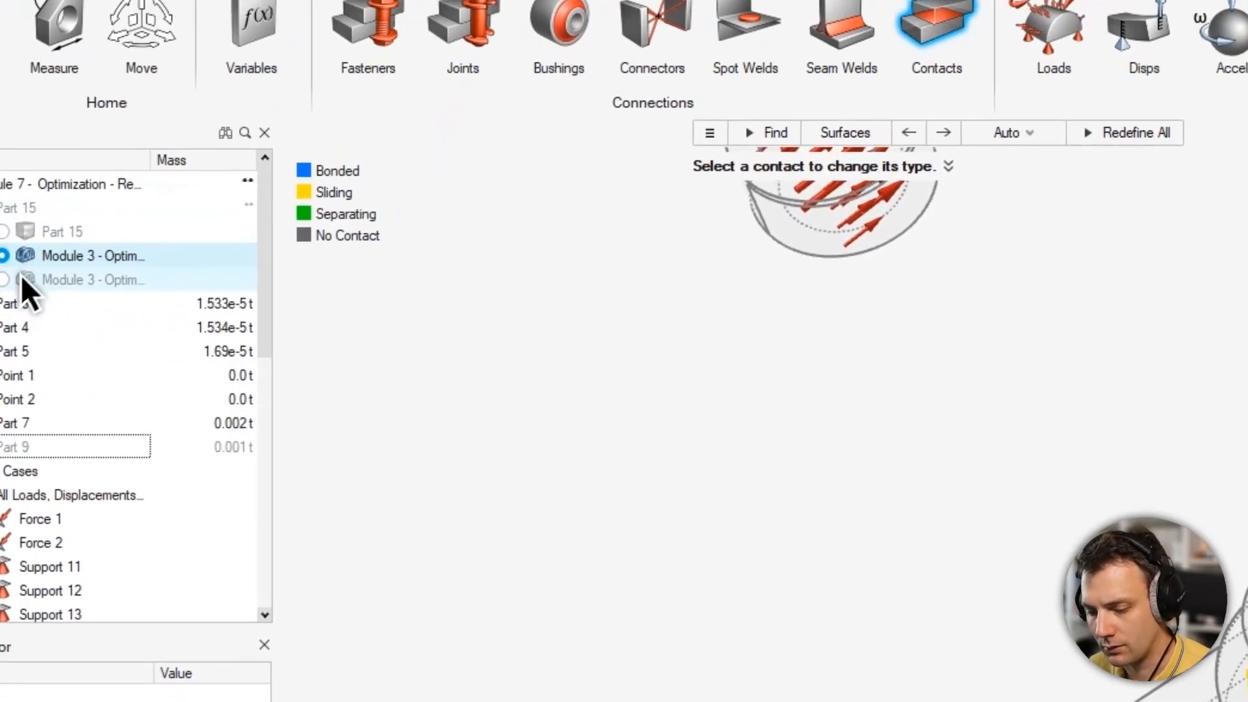
click(4, 280)
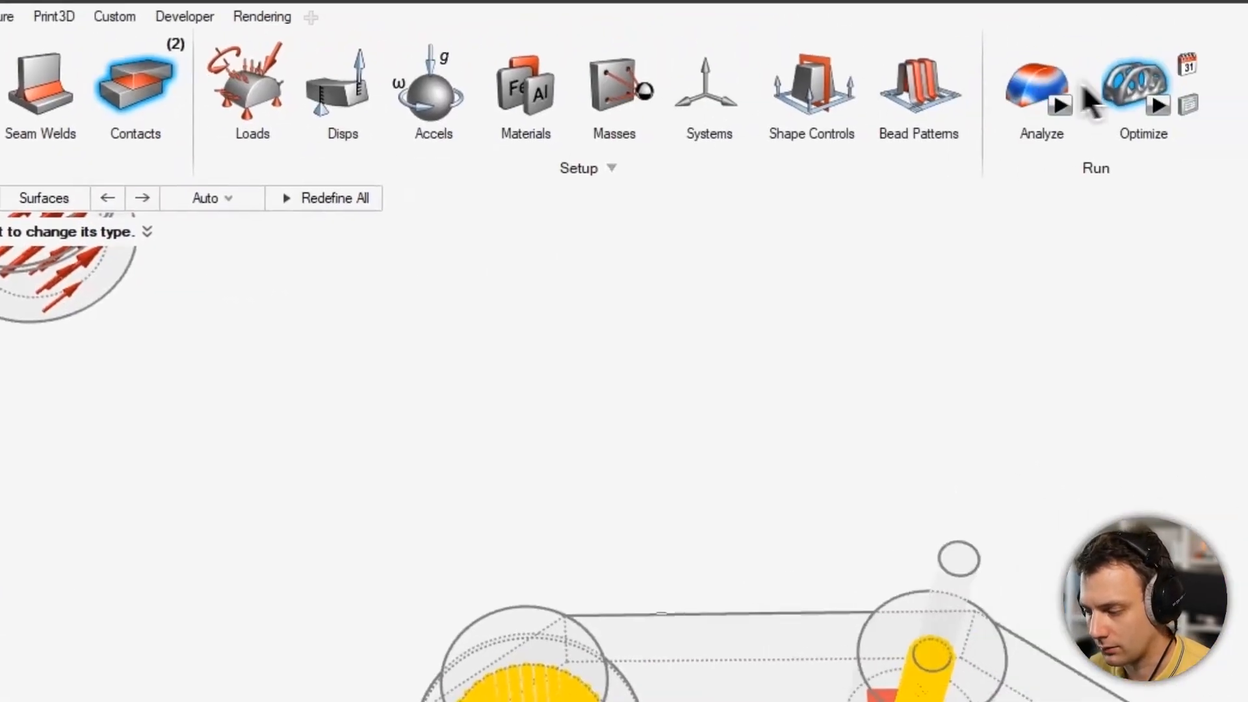
Open the Shape Explorer, pick the second Module 3 optimization result and adjust the topology slider.
click(1162, 82)
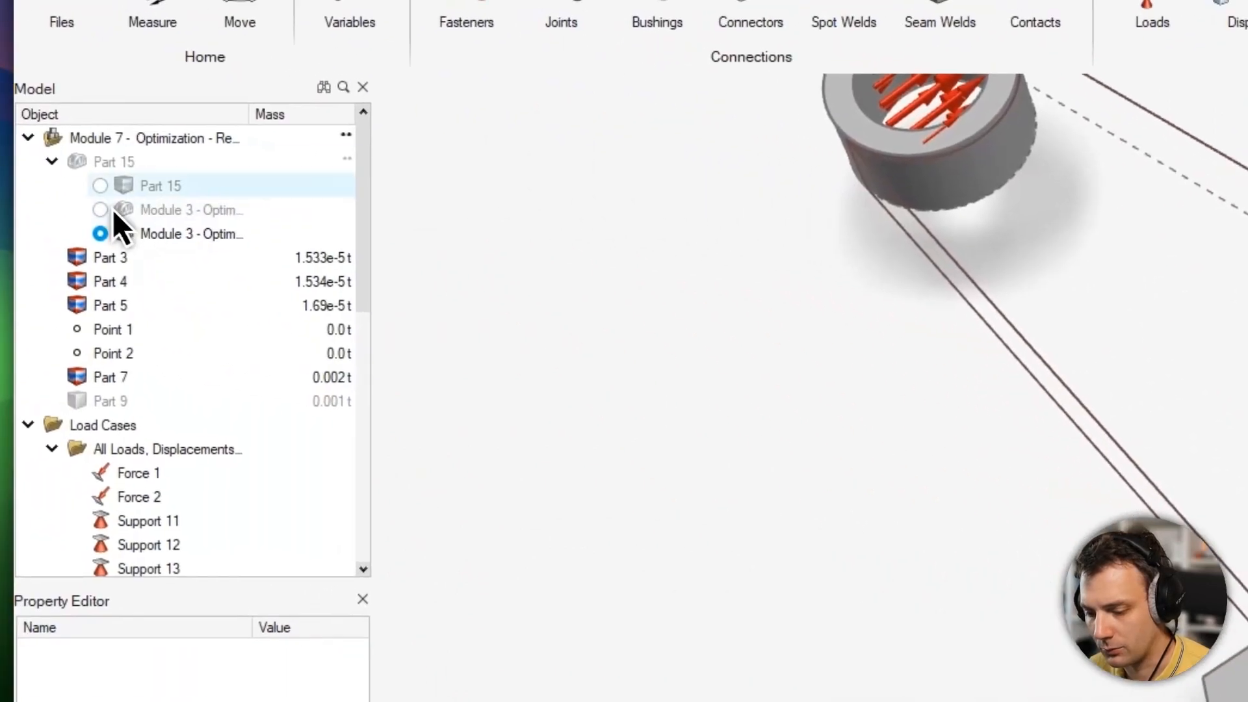
click(88, 158)
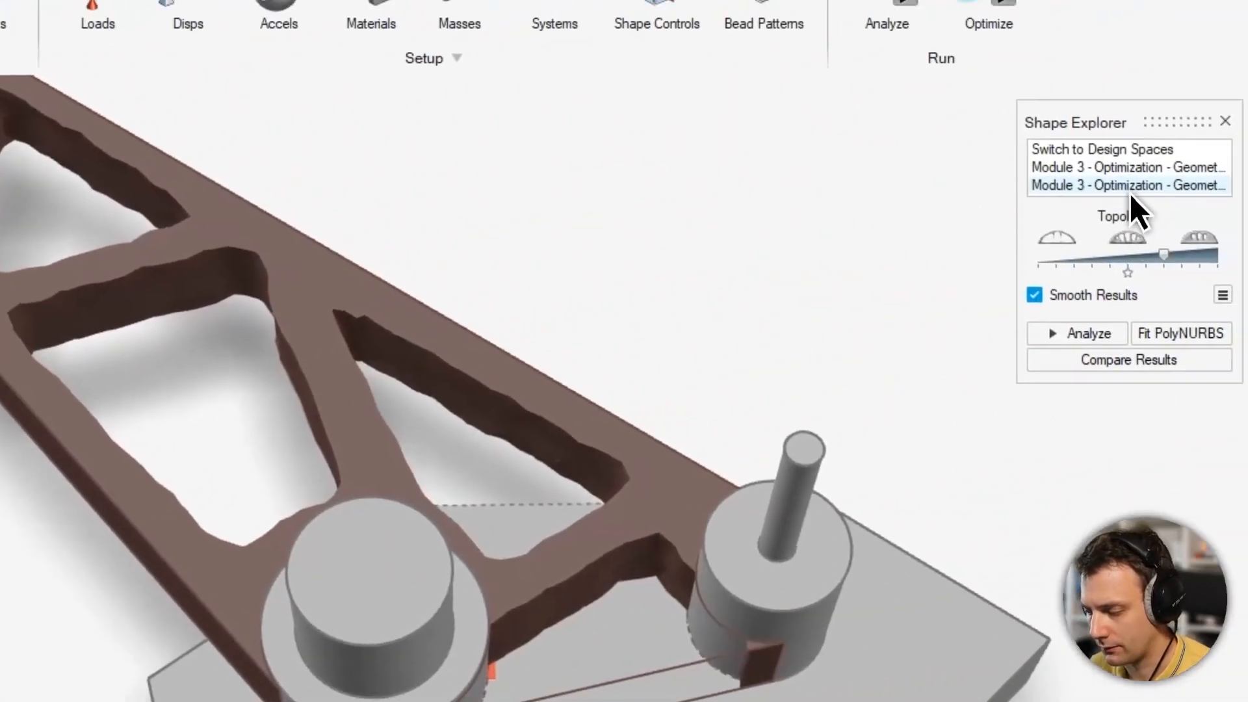
click(1136, 169)
click(1130, 185)
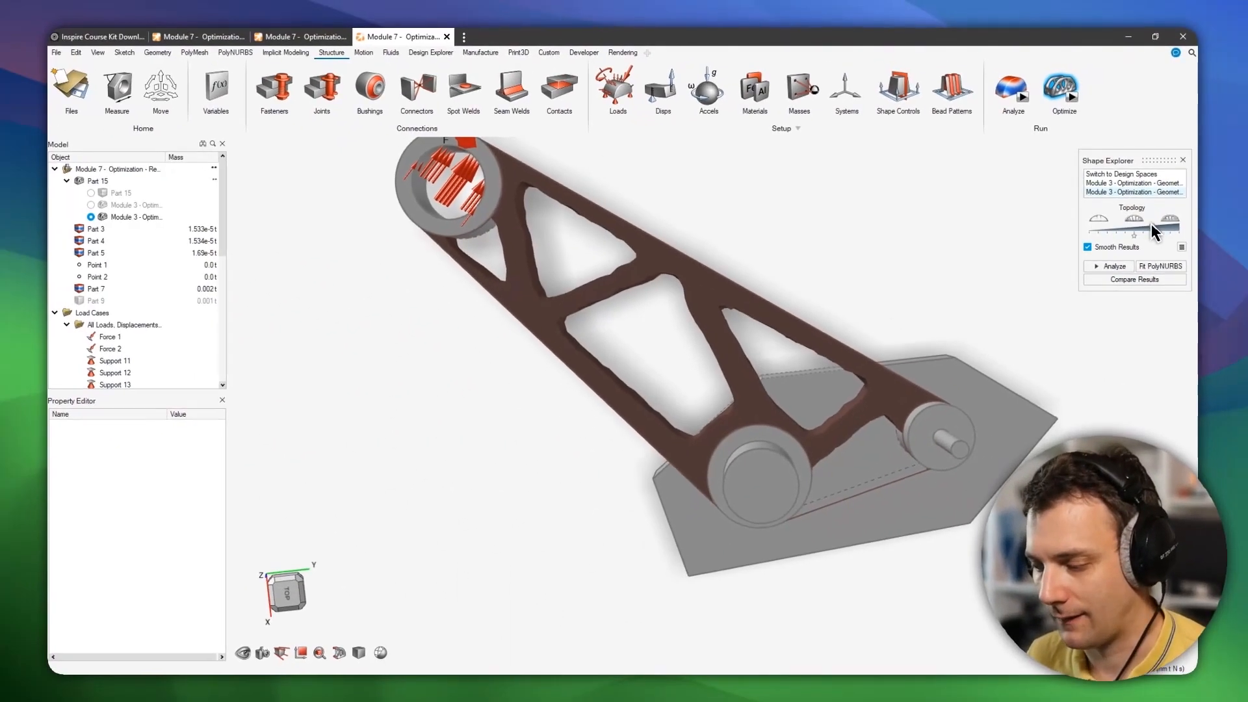
mouse_move(1152, 225)
mouse_down()
mouse_move(1134, 228)
mouse_move(1161, 229)
mouse_up()
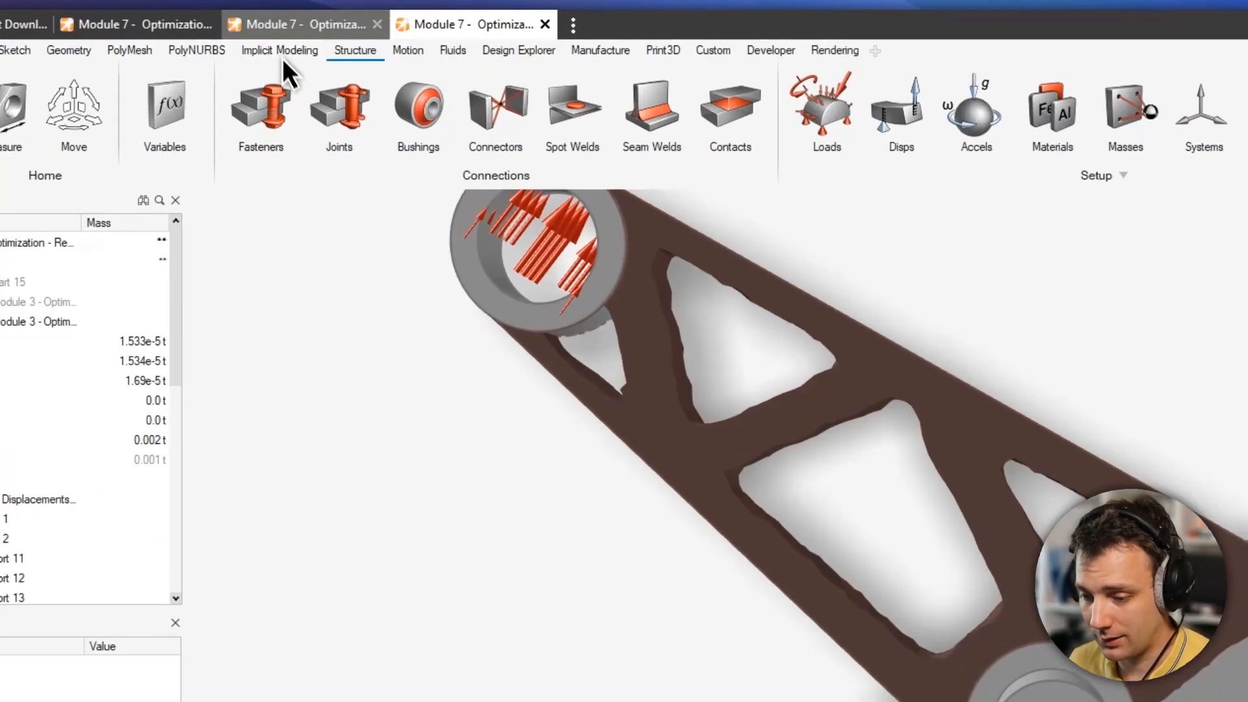
Switch back to the tab with the optimized 67S23-NT-008 bracket model.
click(291, 29)
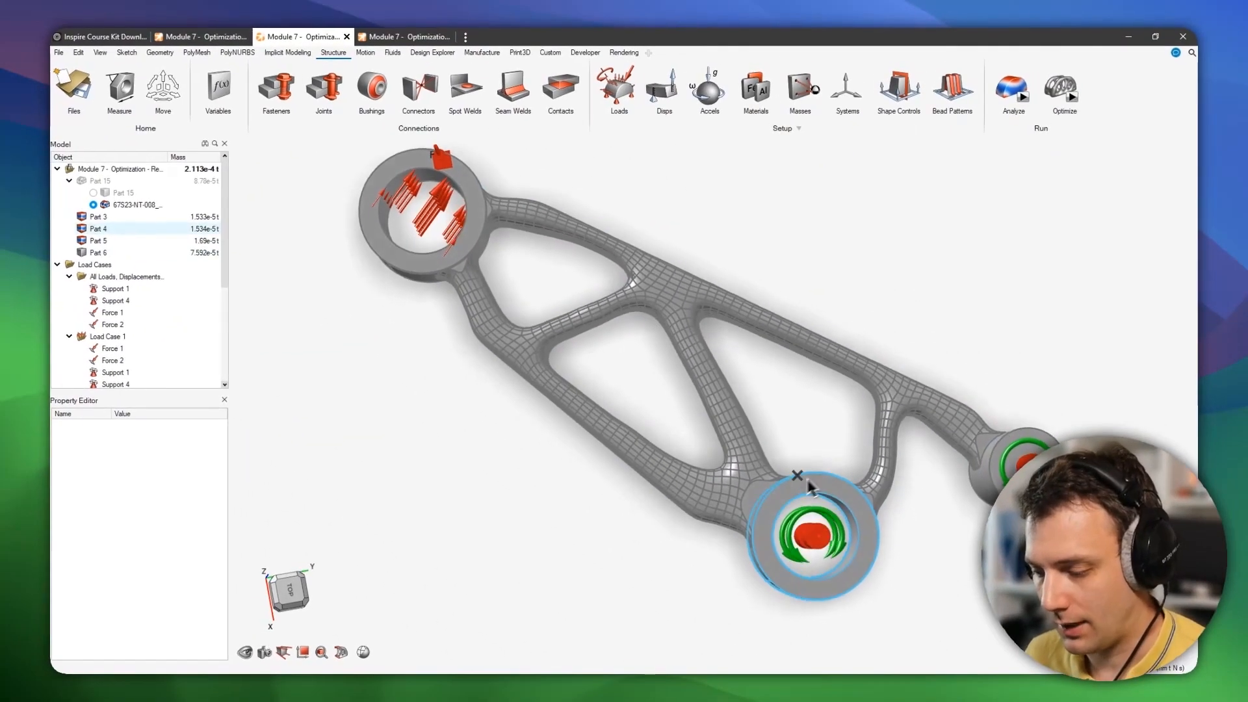
click(770, 507)
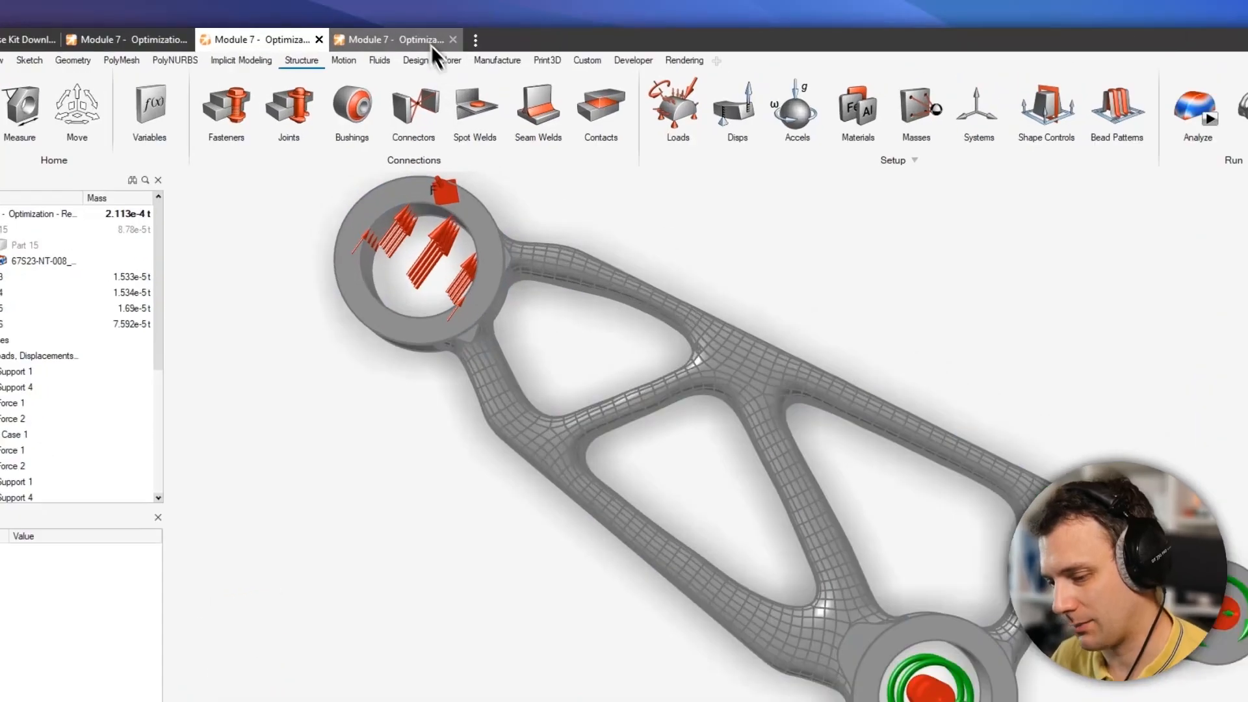
Orbit the optimized base-plate bracket in the third model tab, switching back and forth with the meshed bracket tab.
click(409, 37)
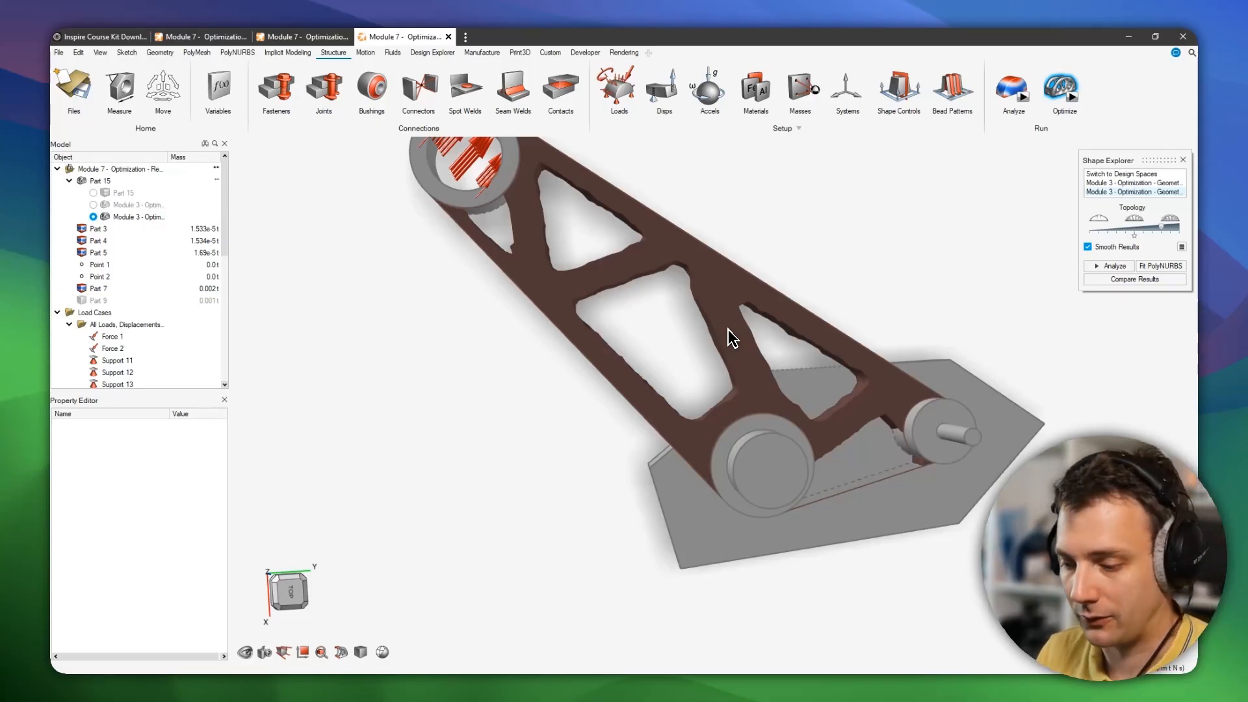
right_drag(757, 355, 854, 420)
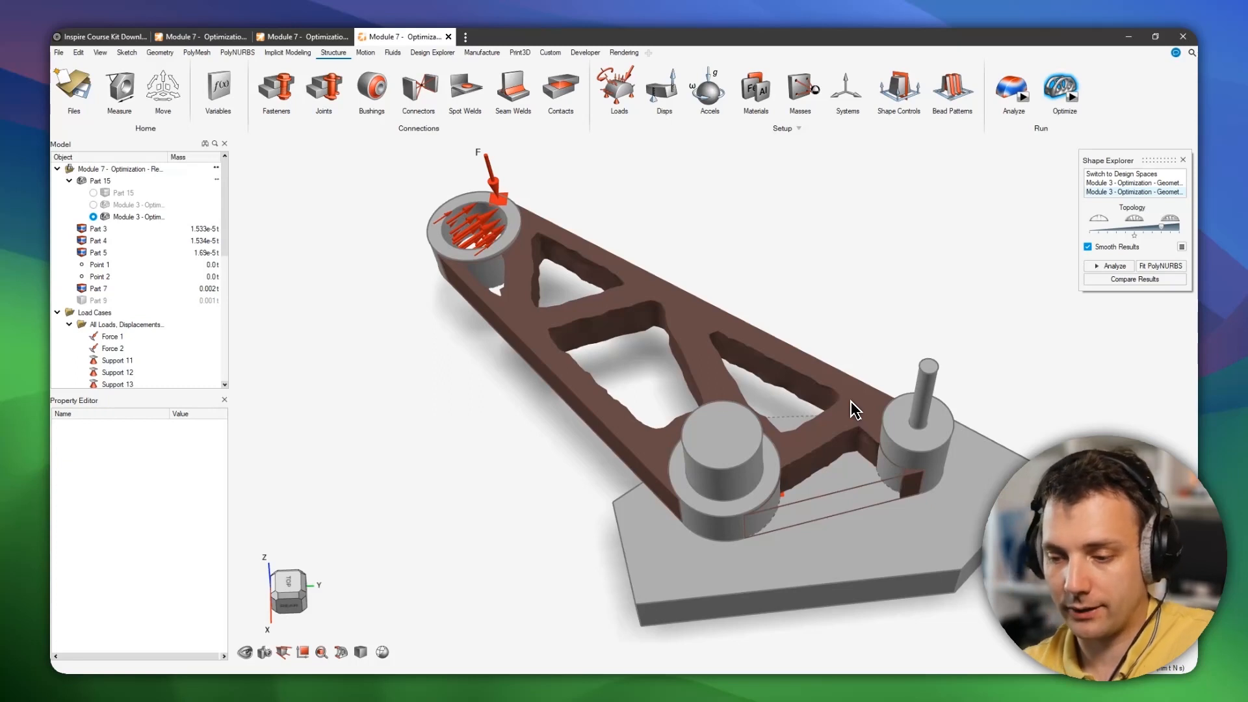
click(300, 37)
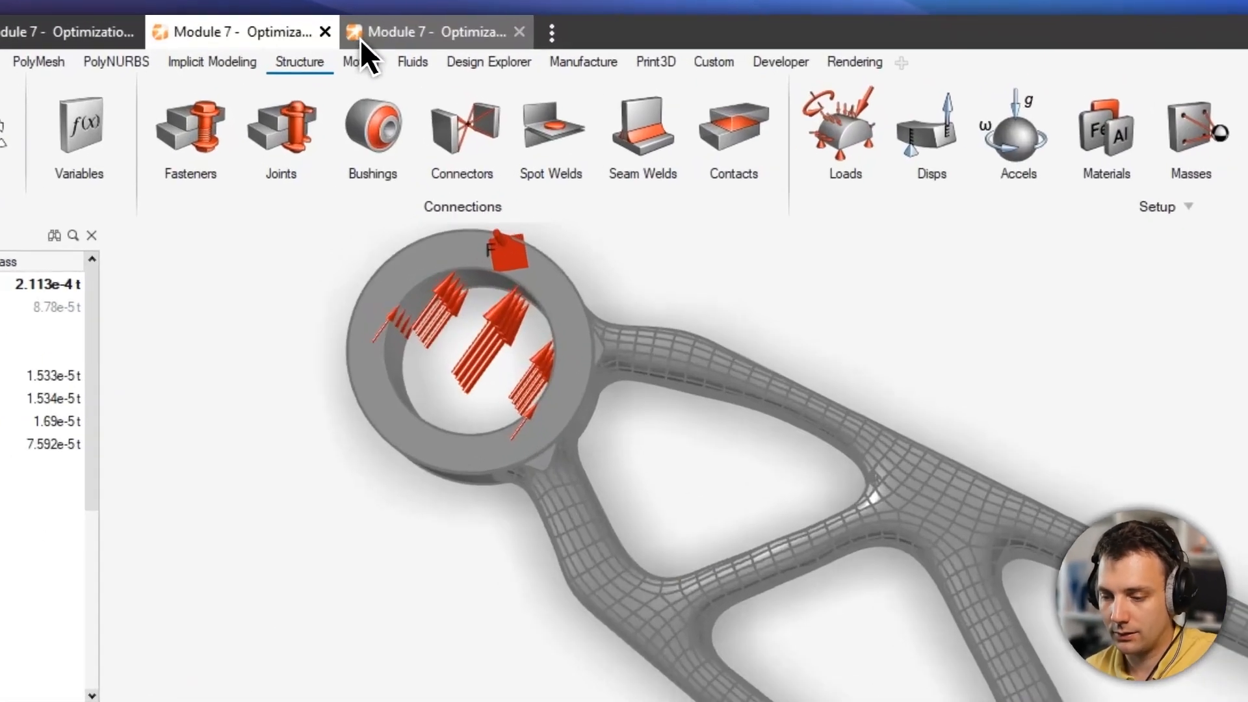
click(360, 39)
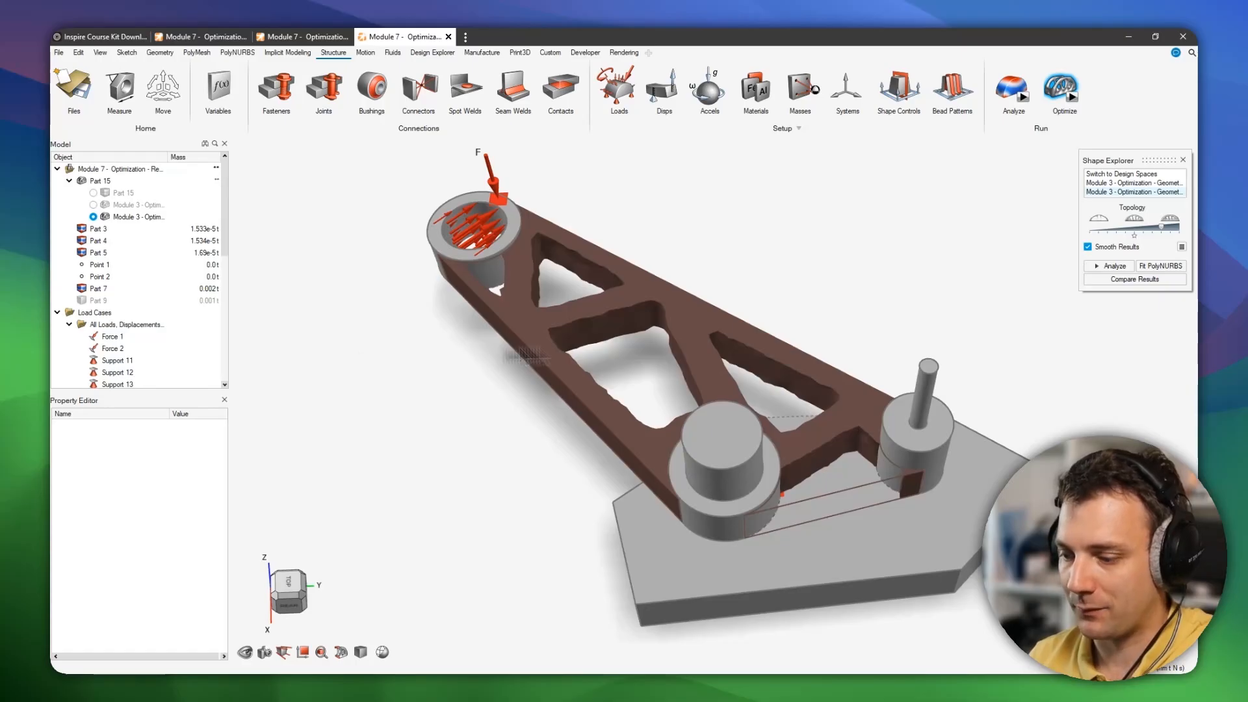
click(270, 37)
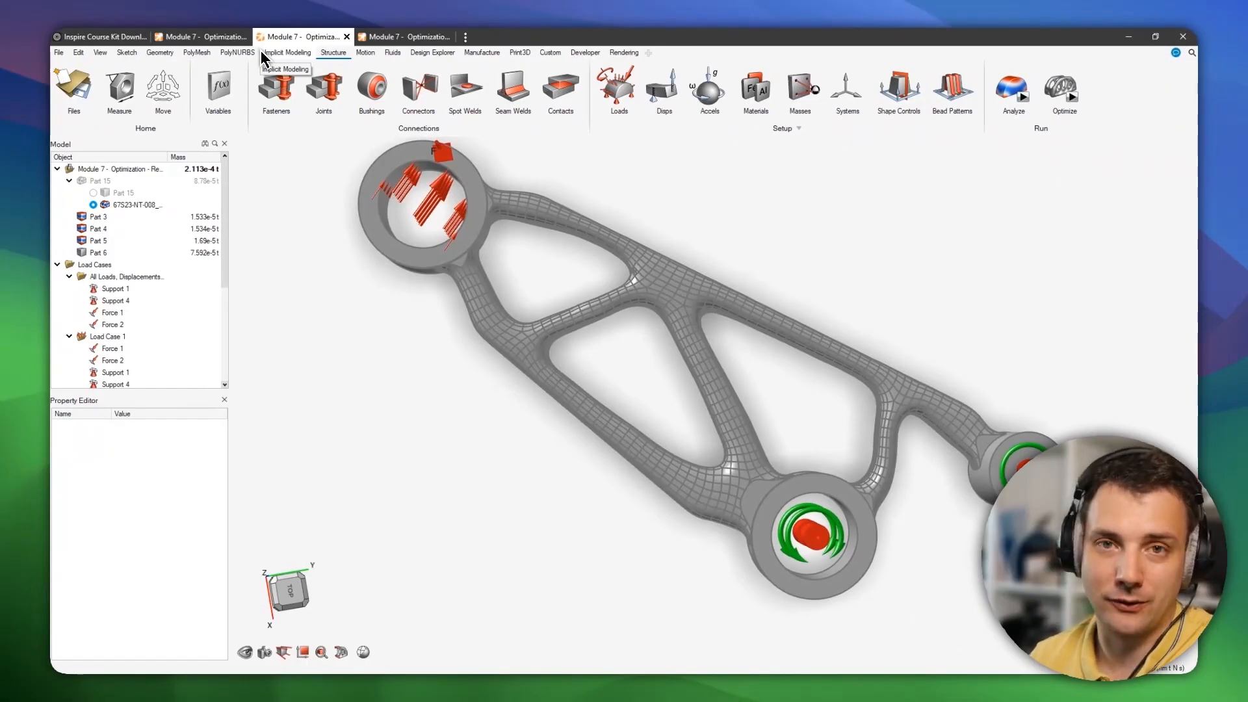
Switch between the model tabs to compare the first tab's optimized result with the meshed bracket.
mouse_move(199, 45)
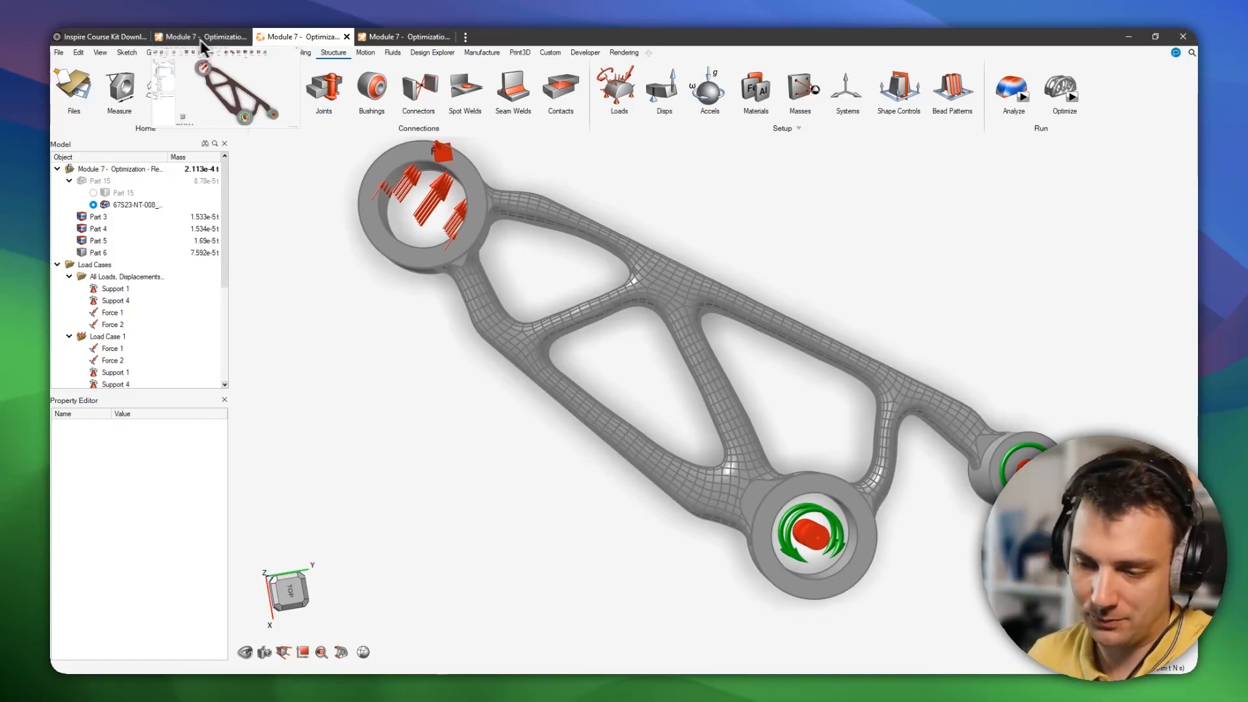
click(416, 37)
click(158, 37)
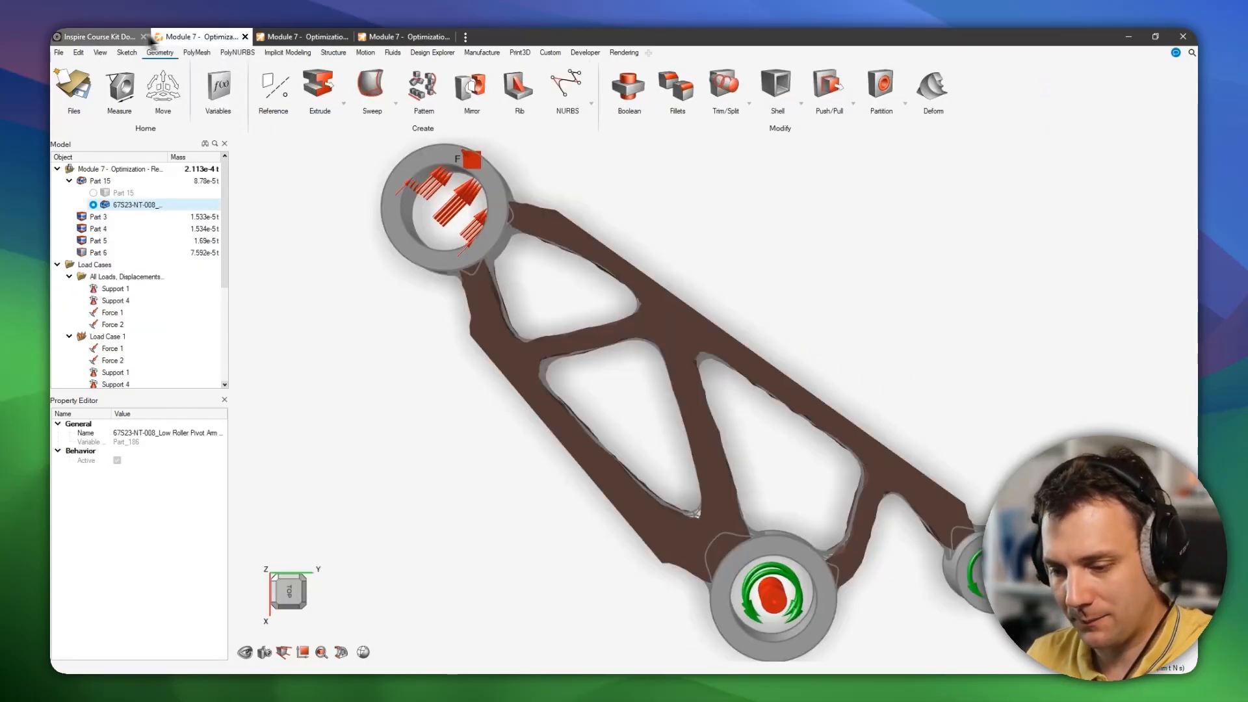
click(121, 34)
click(214, 36)
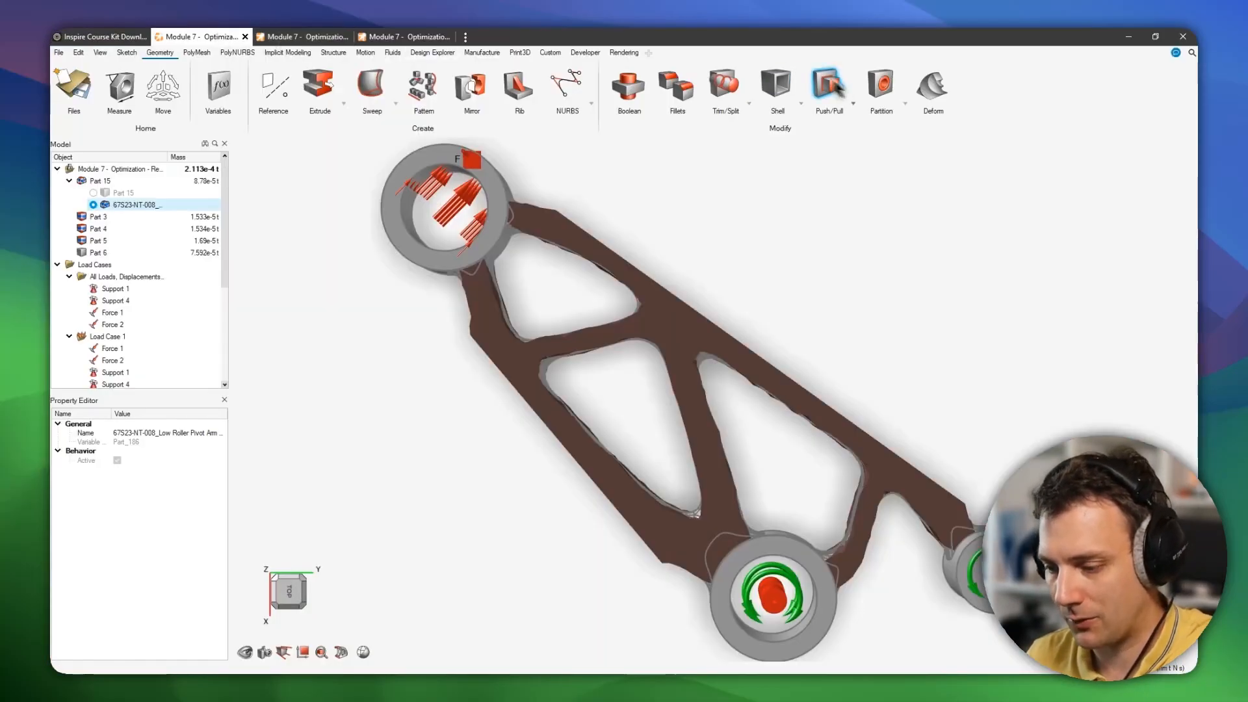
click(290, 39)
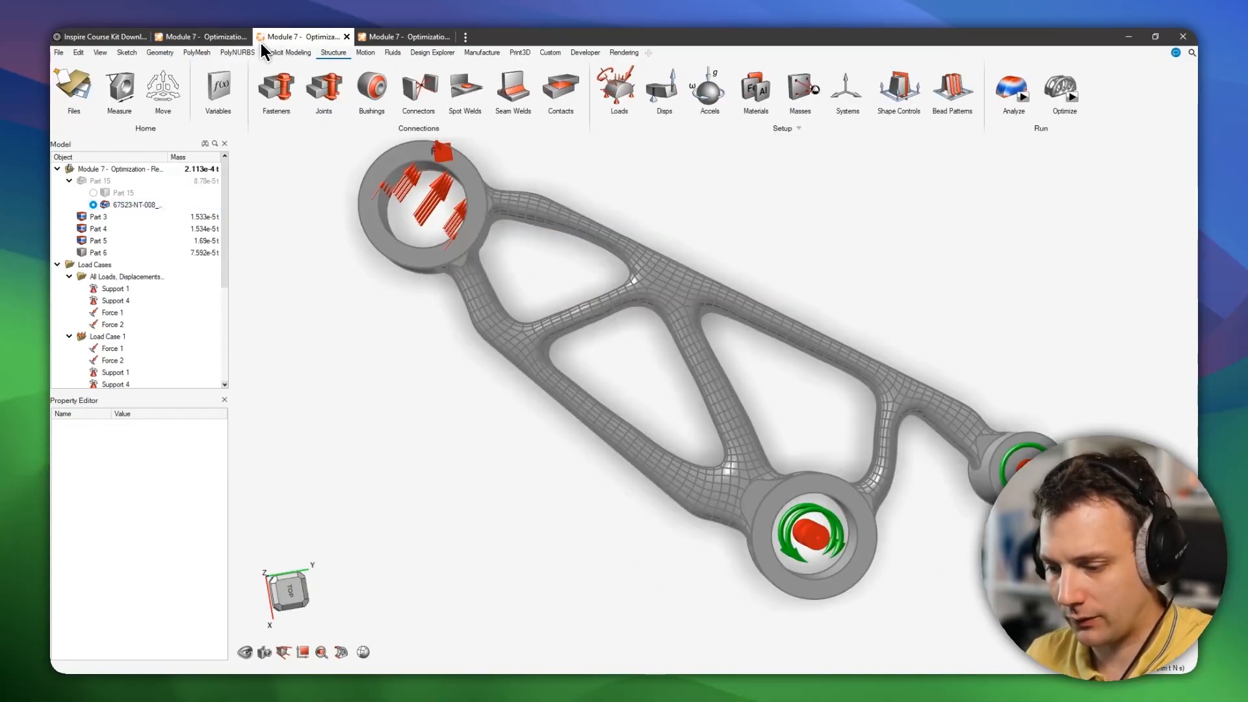
In the first model tab, toggle Part 15 between its design space and the 67S23-NT-008 result while orbiting the view.
click(195, 37)
click(92, 194)
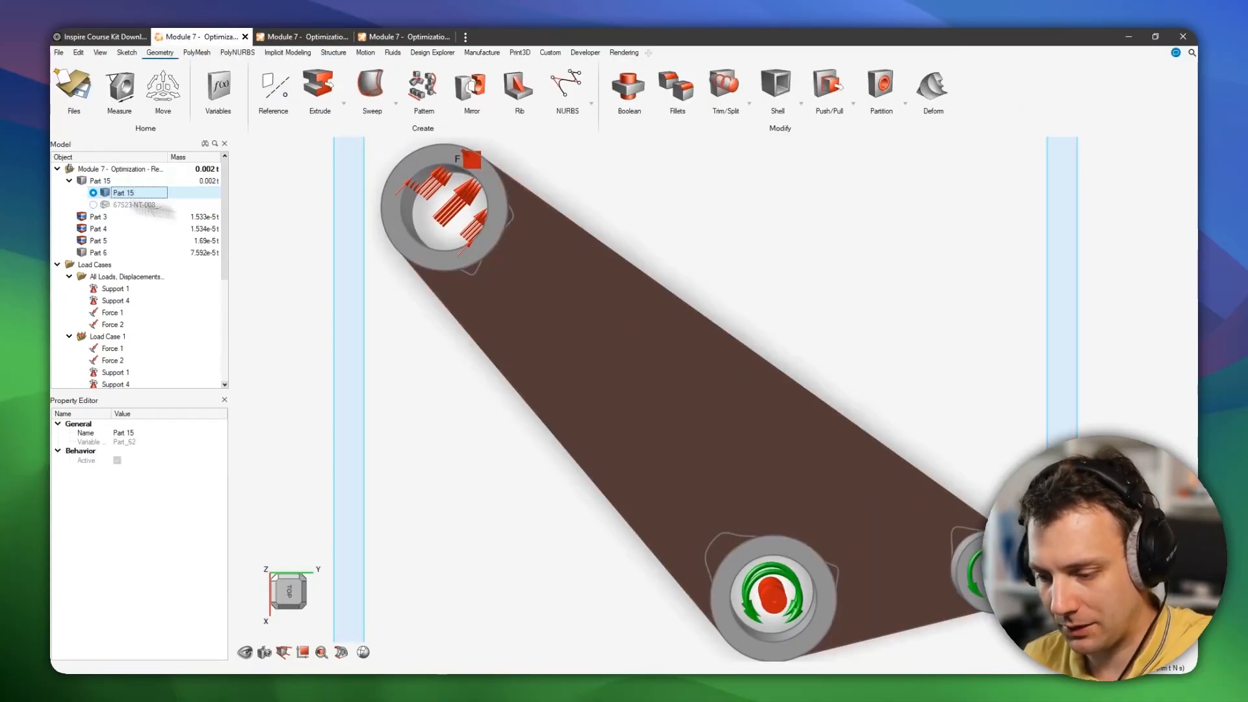
middle_drag(616, 195, 577, 232)
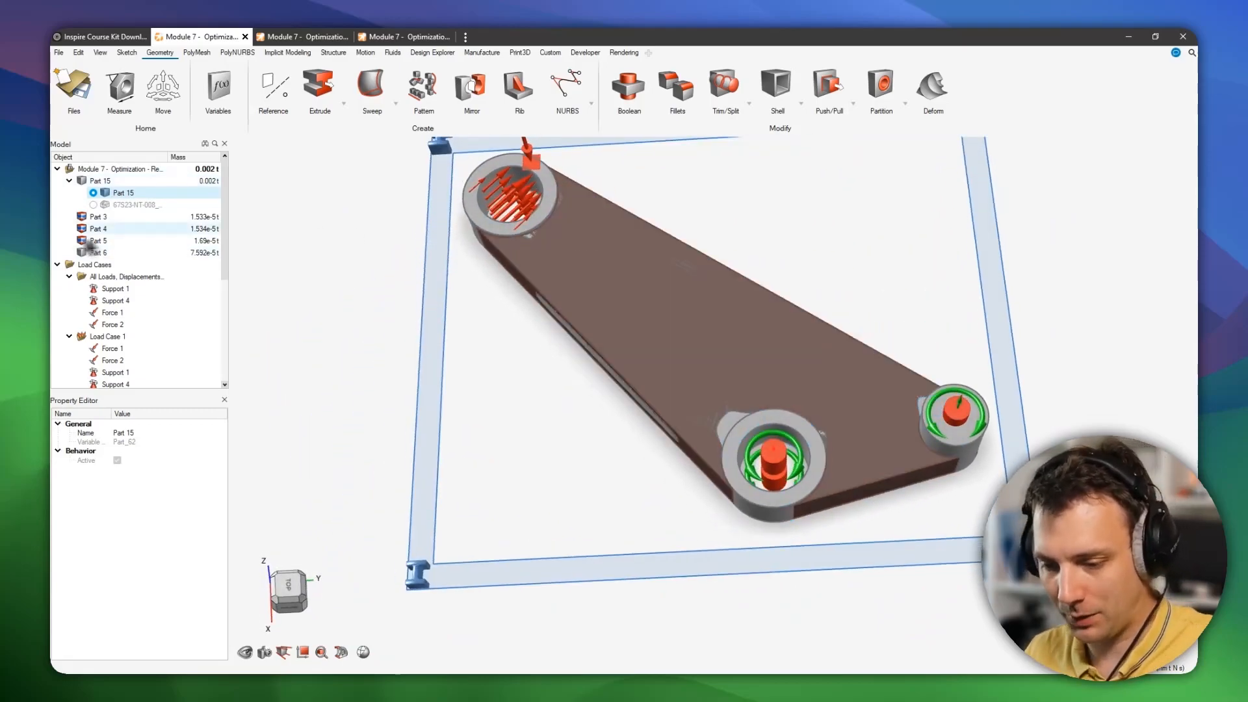
click(95, 205)
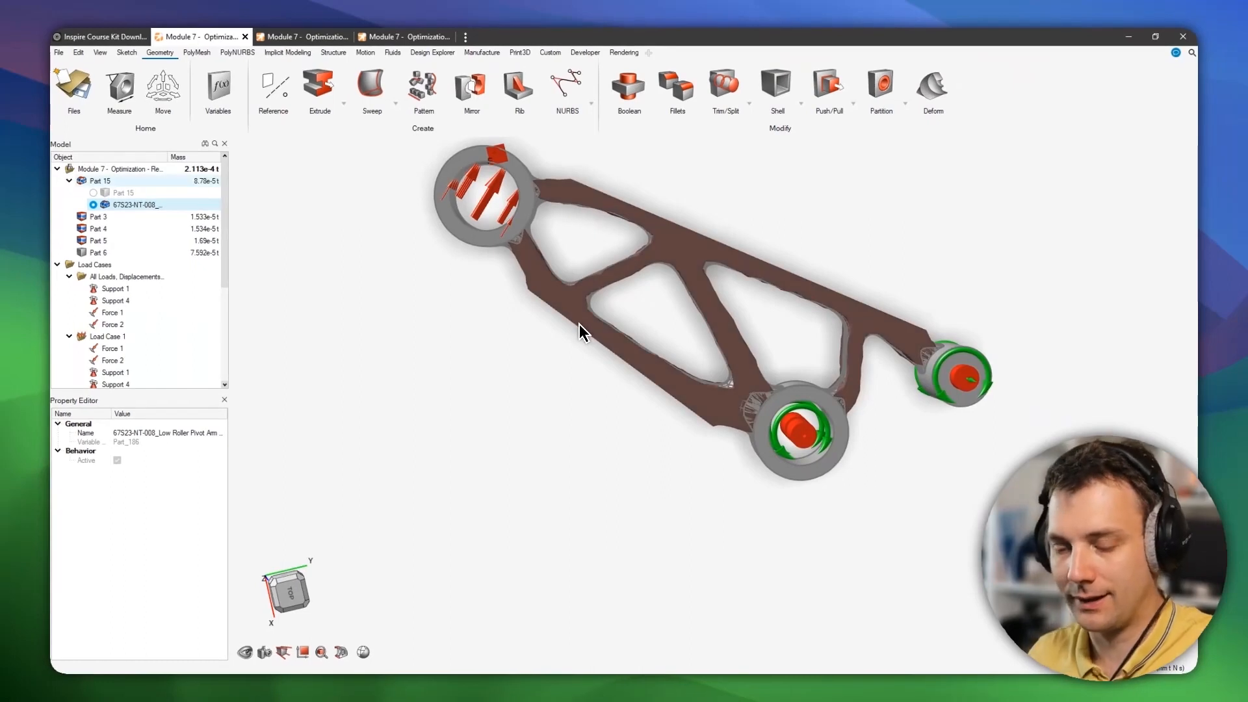
middle_drag(737, 325, 741, 331)
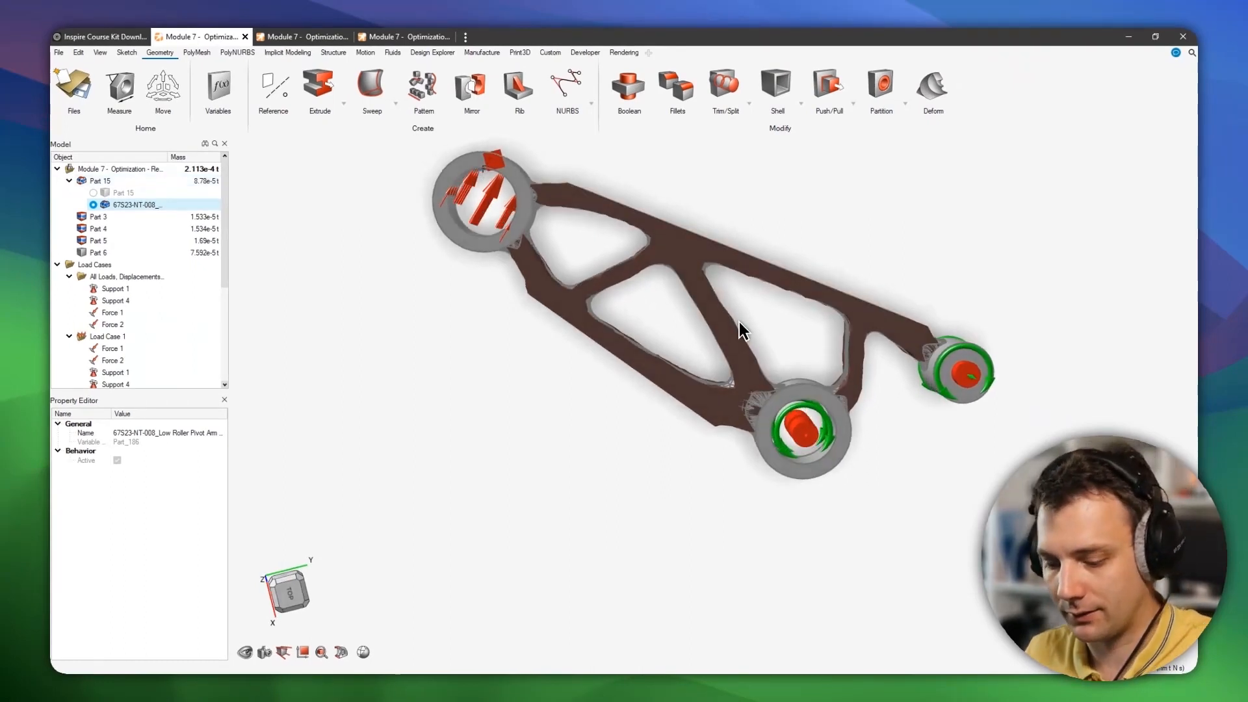
right_drag(711, 251, 700, 286)
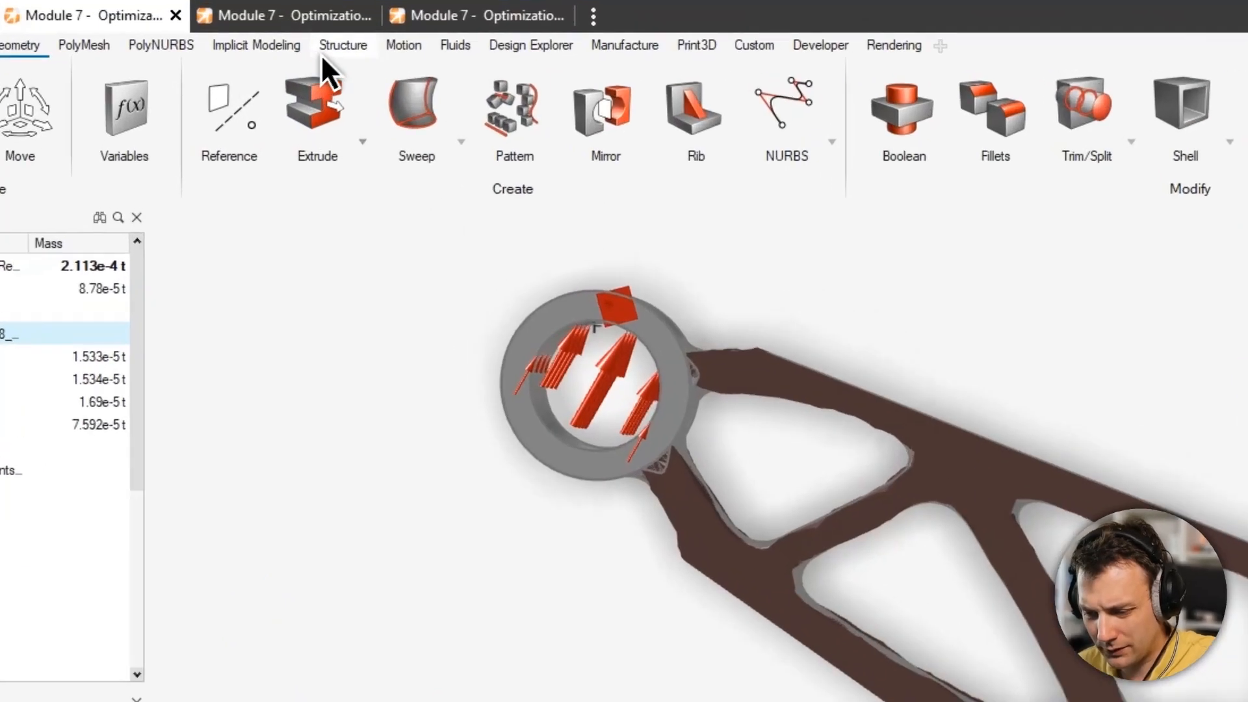
Open the Shape Controls draw direction options on the Structure ribbon and orbit the optimized bracket.
click(334, 53)
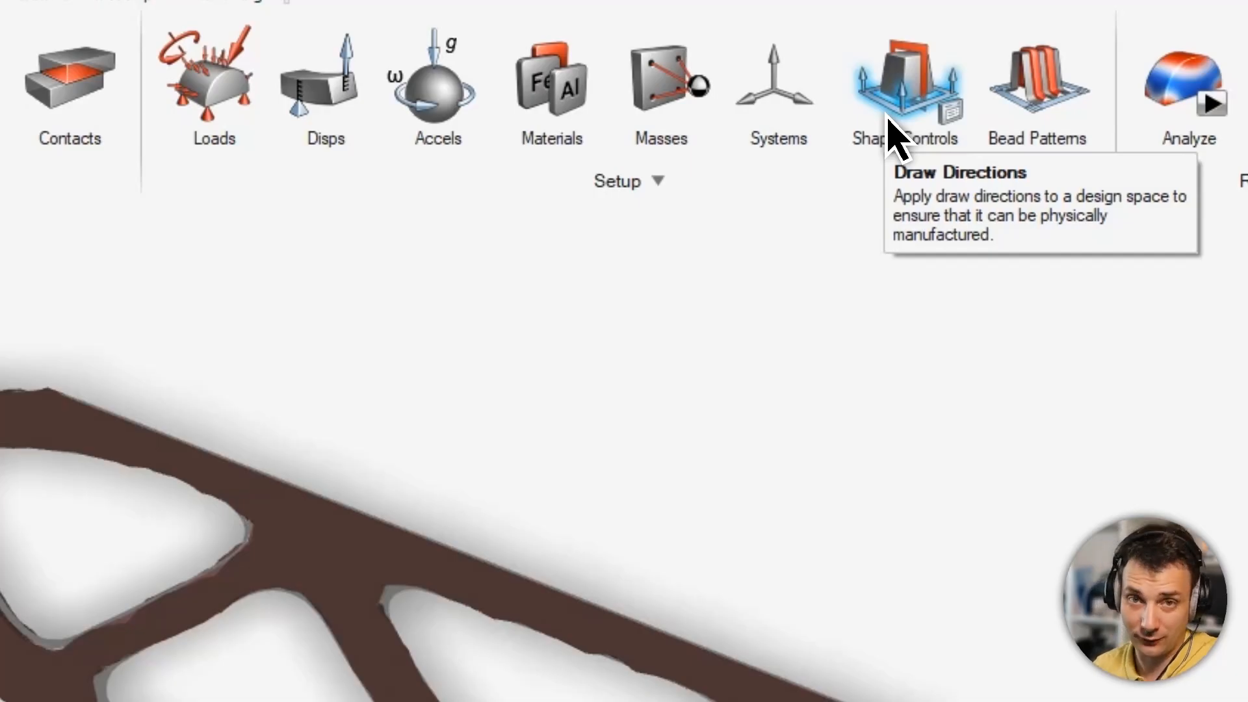
click(891, 130)
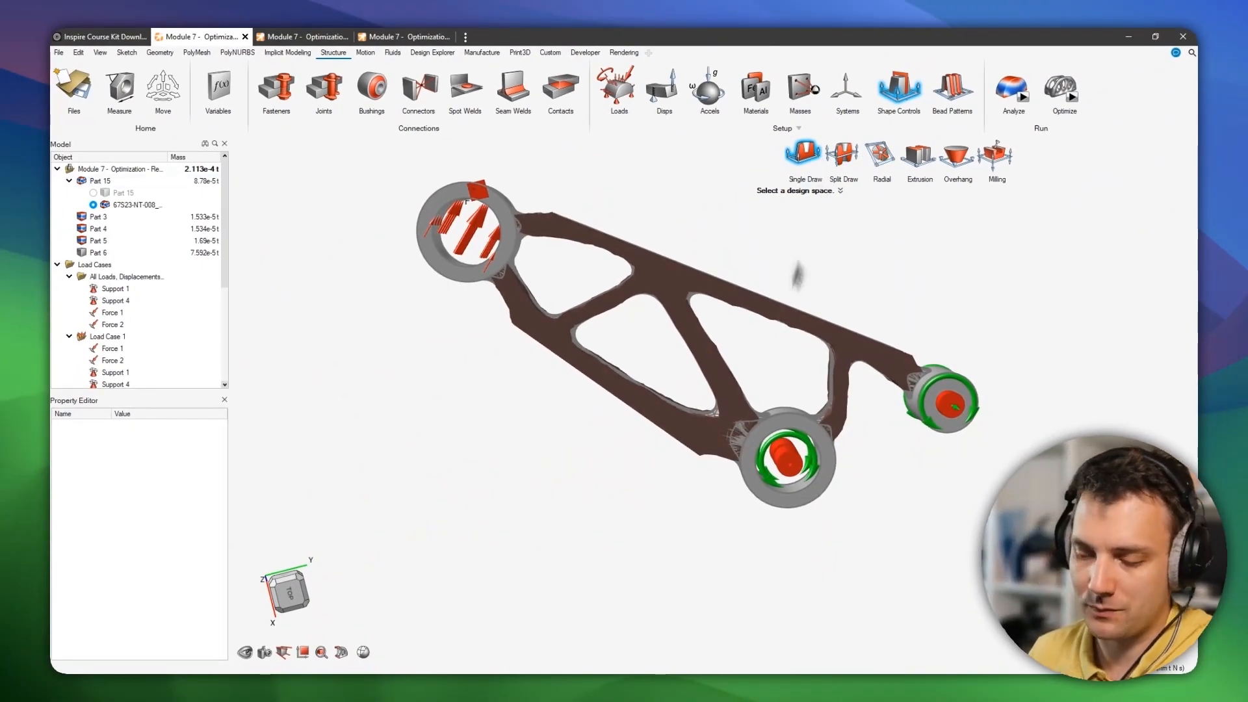
middle_drag(796, 351, 780, 281)
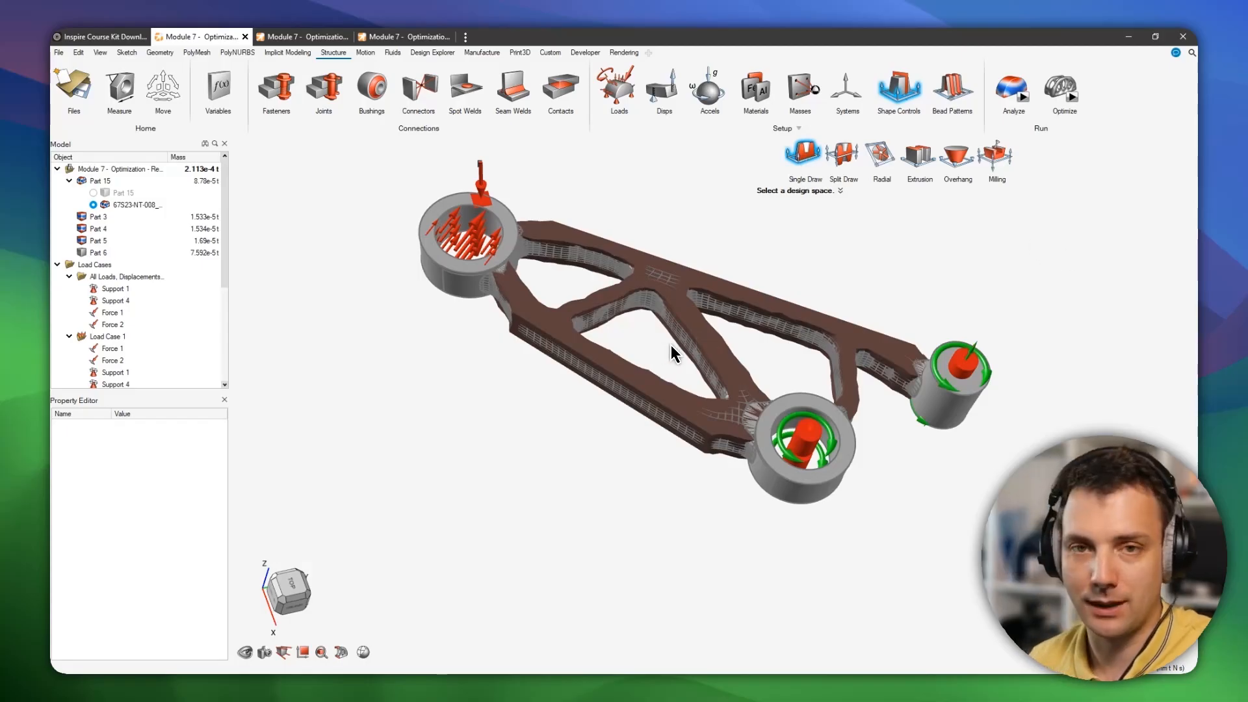
right_drag(671, 345, 689, 276)
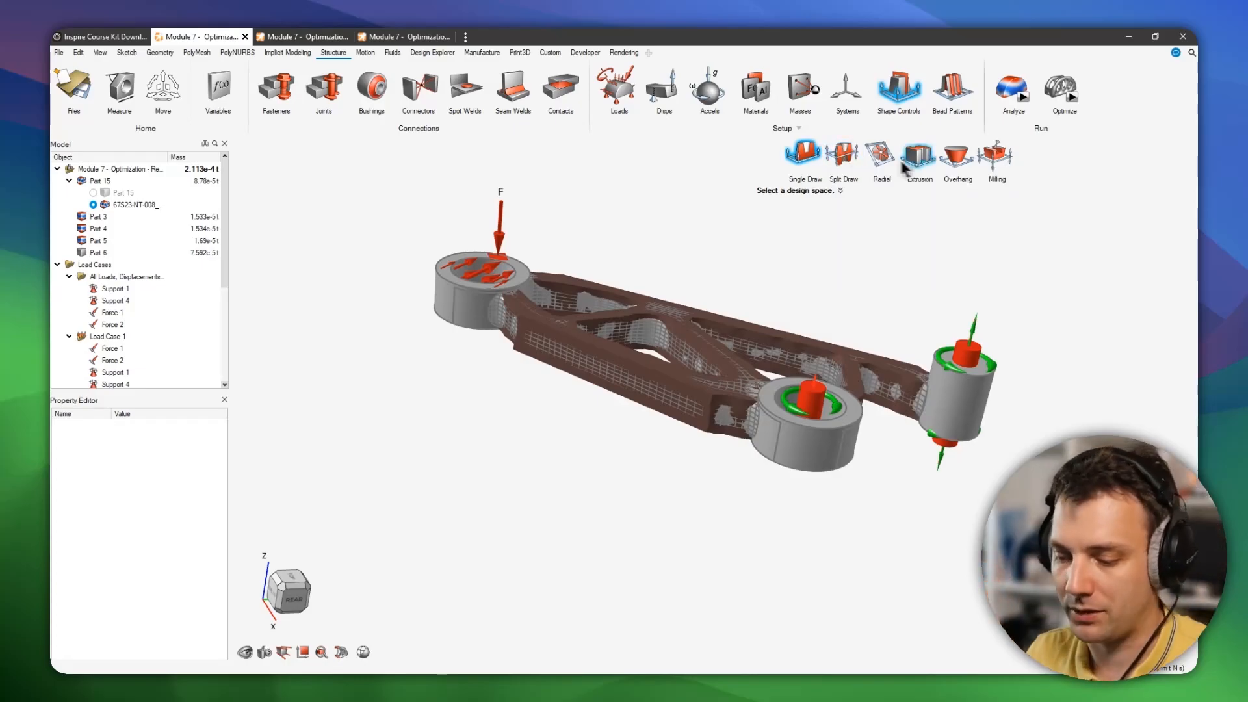
mouse_move(683, 281)
middle_down()
mouse_move(622, 362)
mouse_move(634, 369)
middle_up()
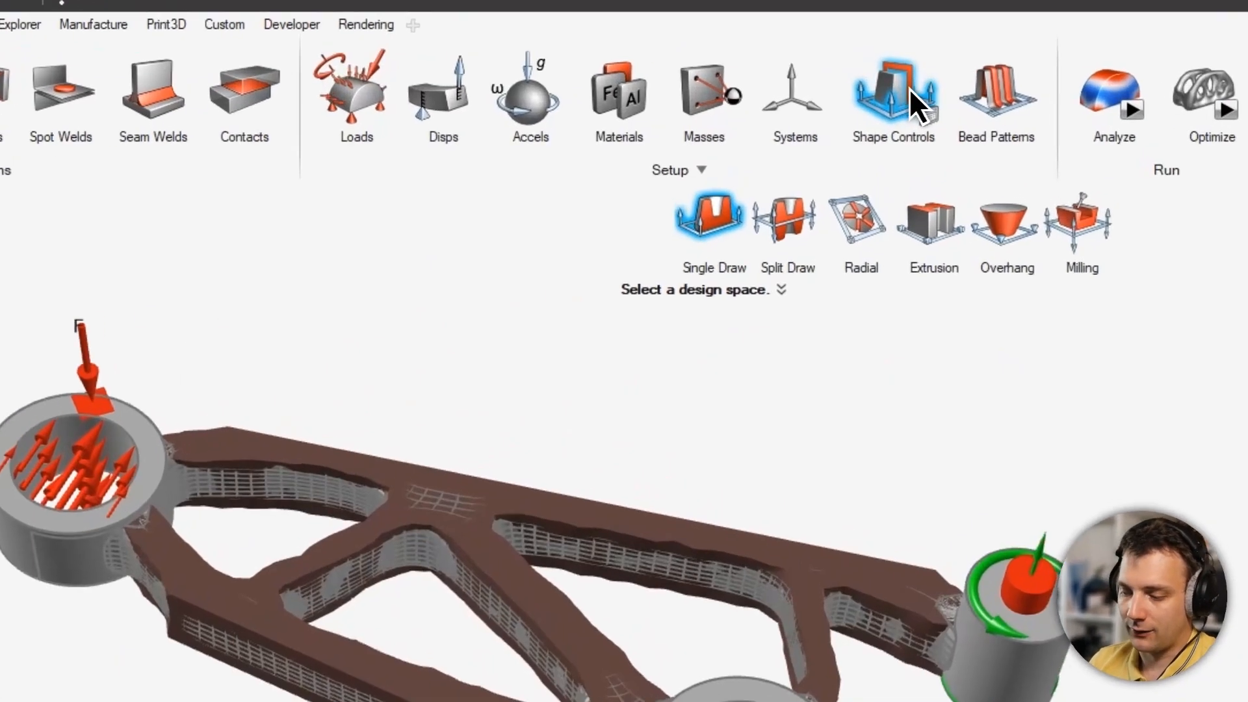
Open the symmetry shape controls, then show the optimization results in the Shape Explorer and close it.
click(908, 92)
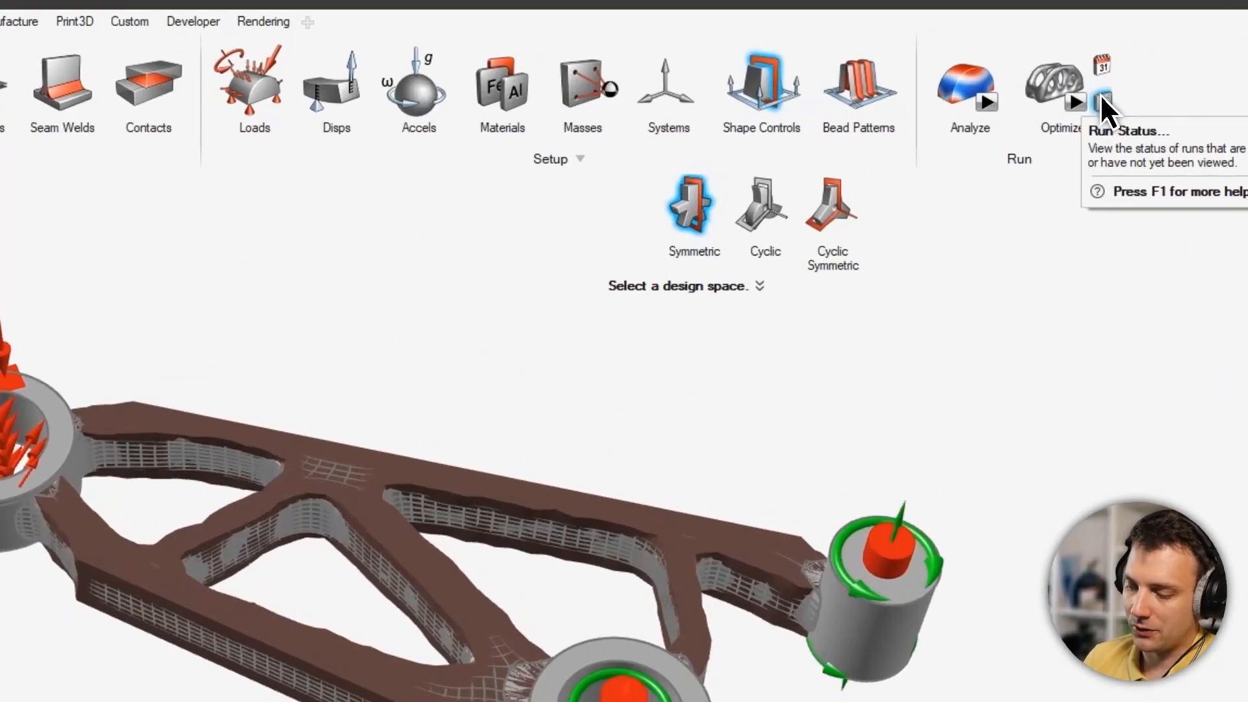
click(1103, 100)
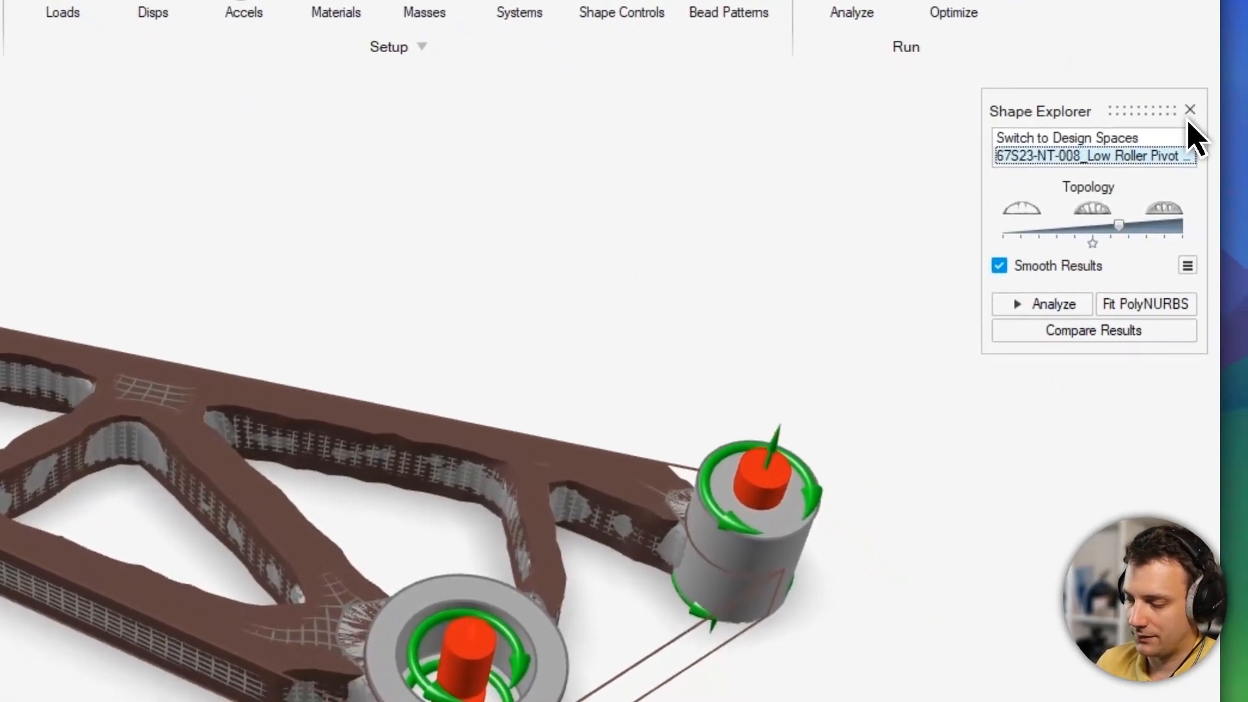
click(1190, 109)
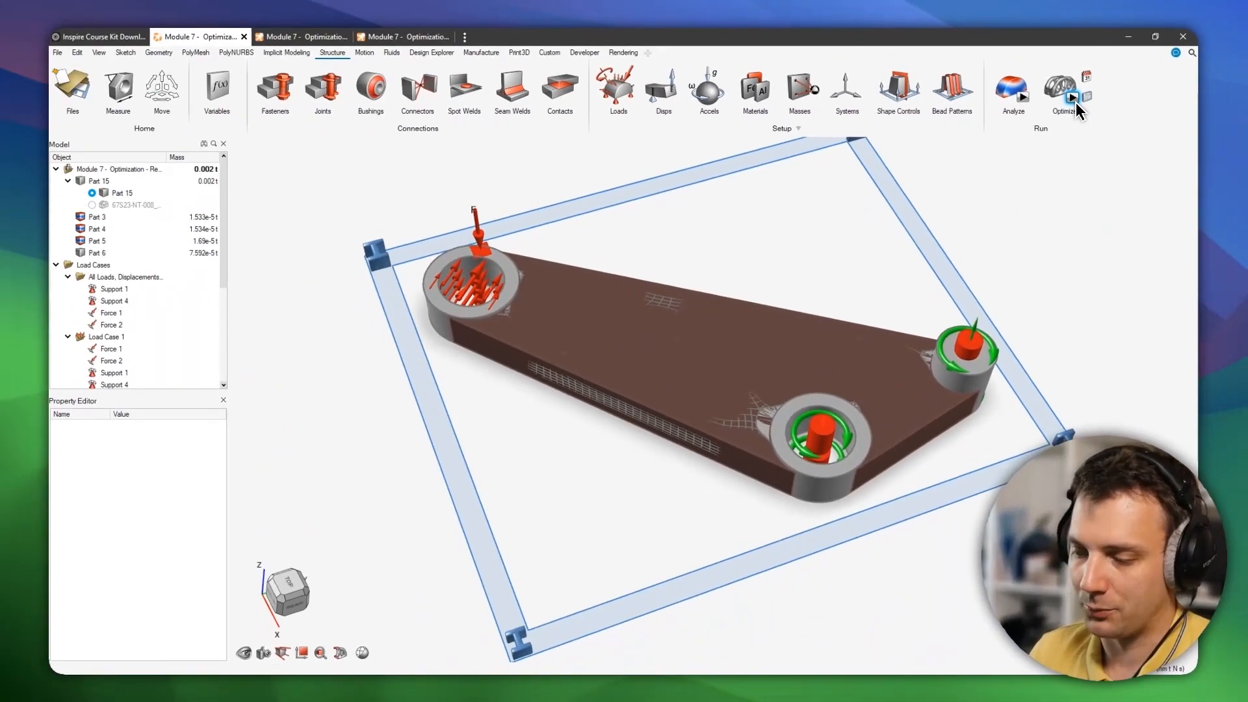
Open the Run Optimization settings for the design space, review the Type options and zoom around the loaded boss.
click(1116, 141)
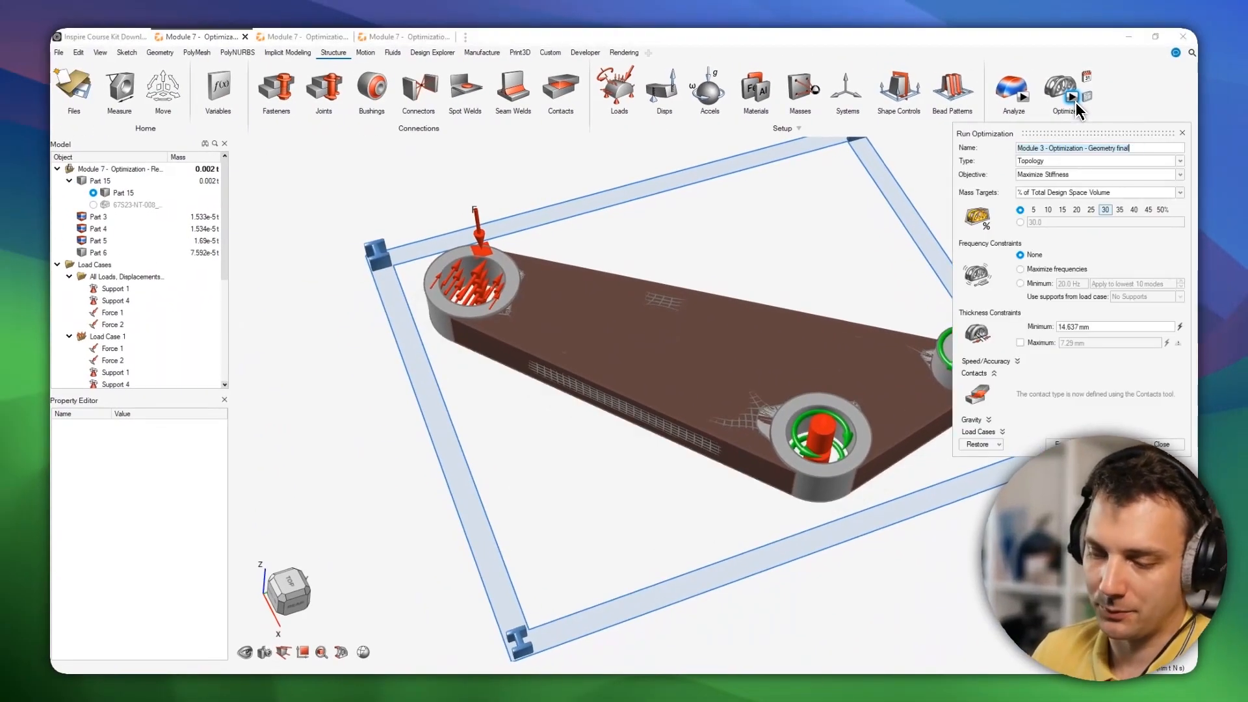
click(1063, 161)
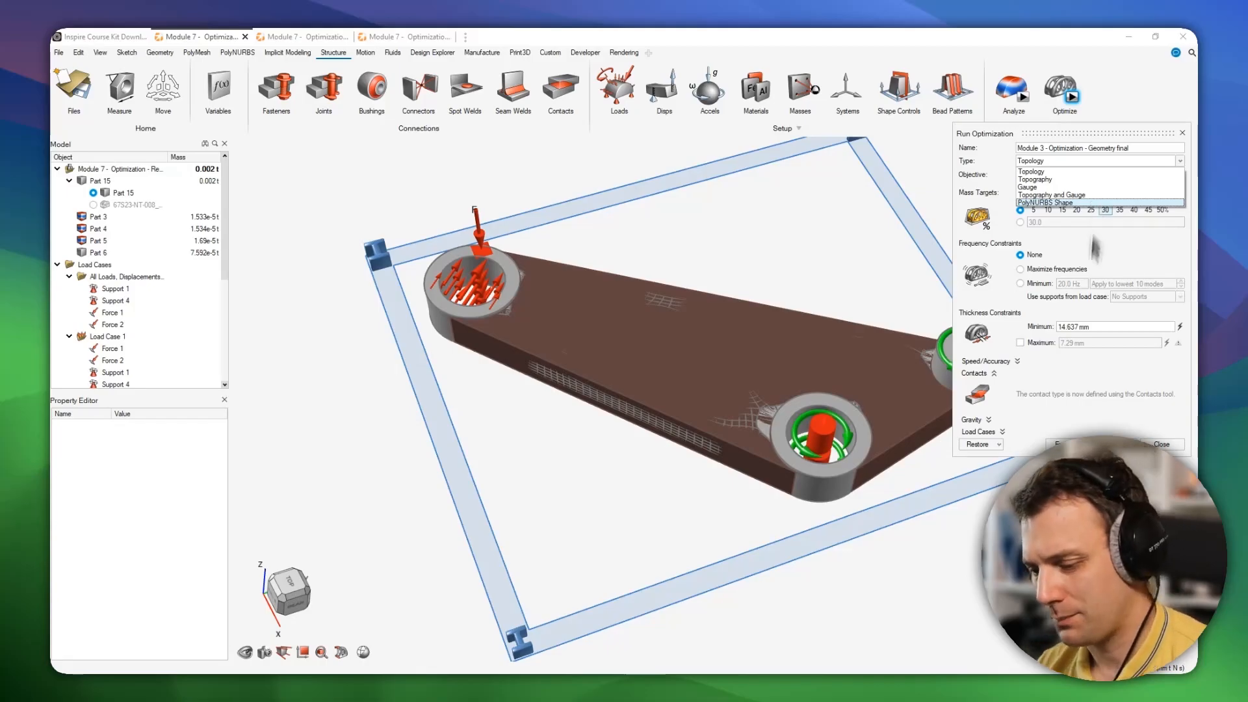
scroll(455, 331, up, 8)
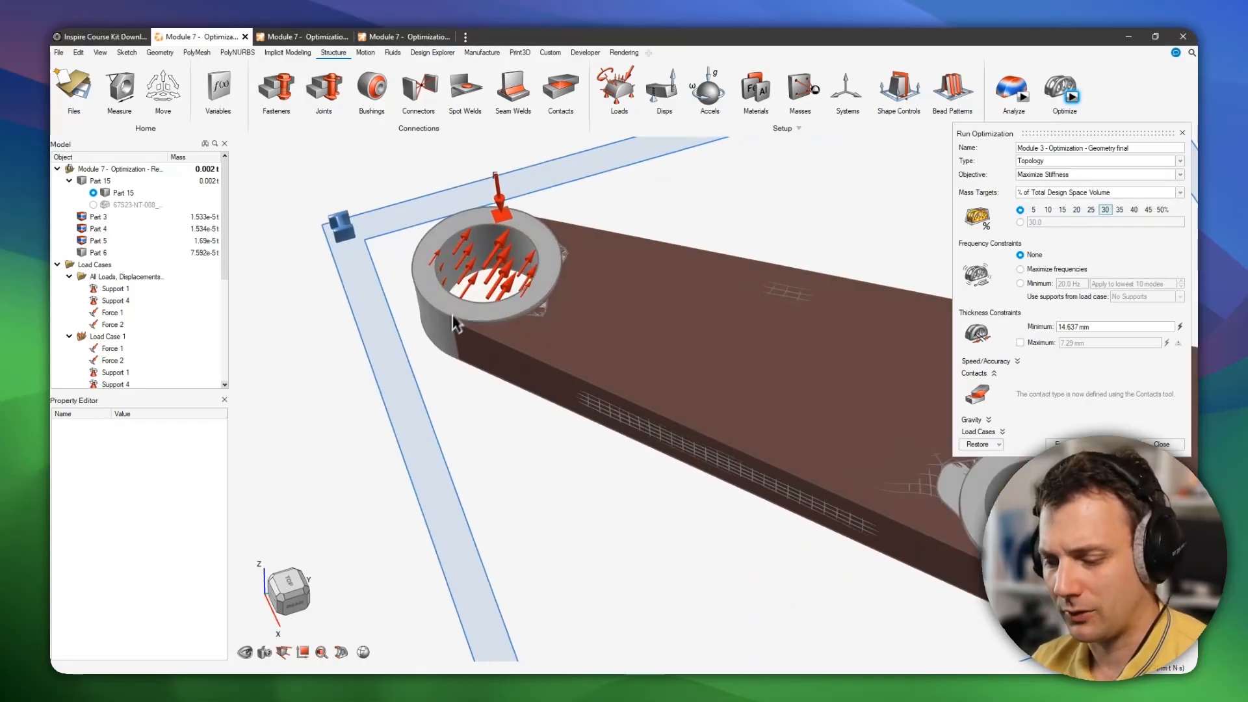
scroll(498, 392, down, 2)
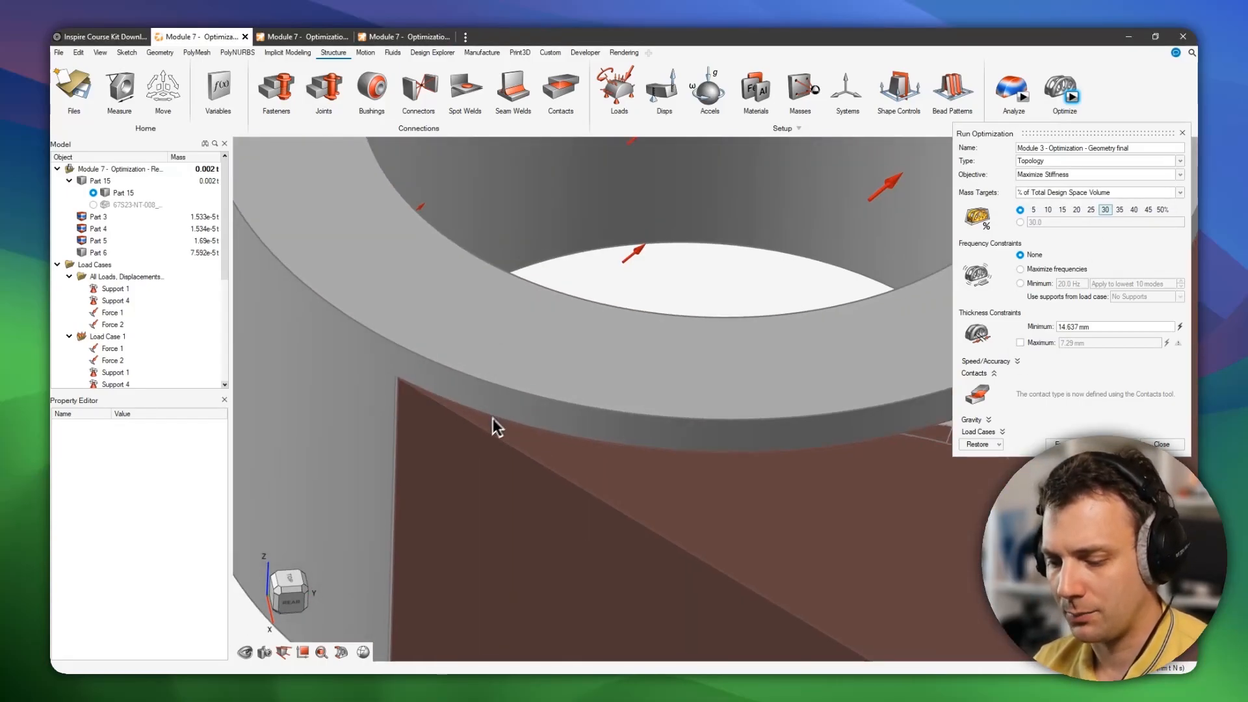
scroll(484, 408, down, 10)
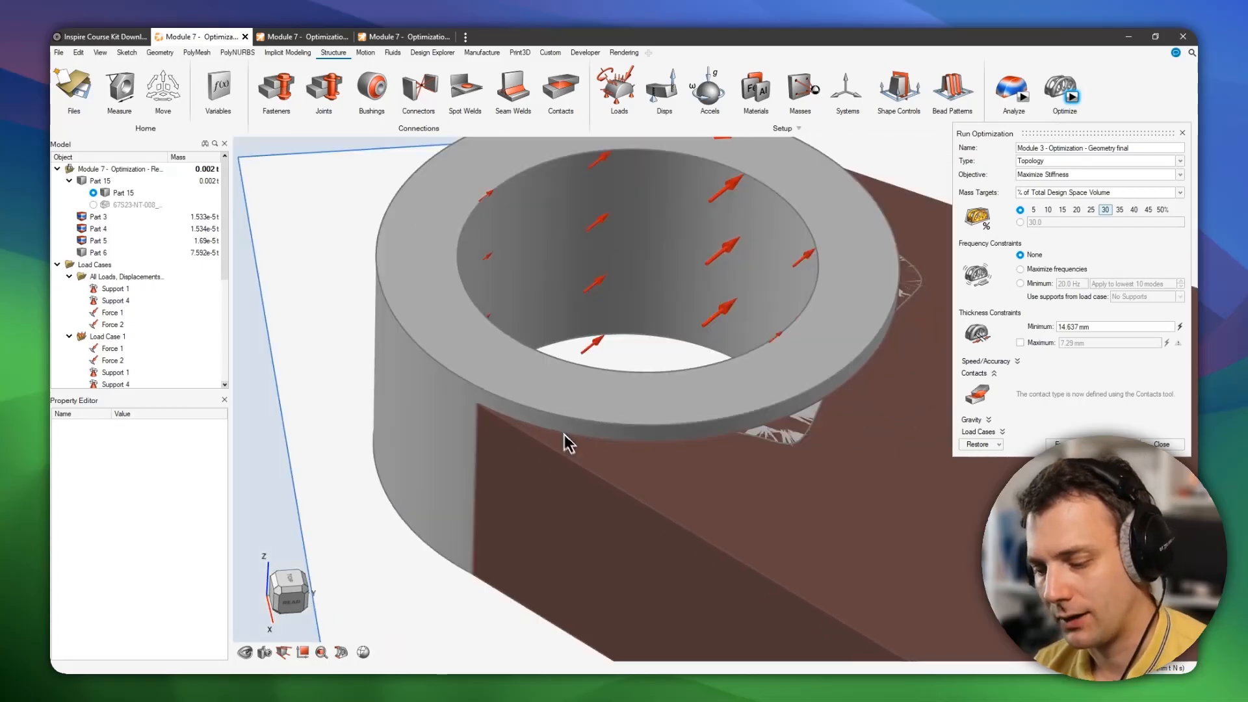
right_drag(585, 358, 546, 362)
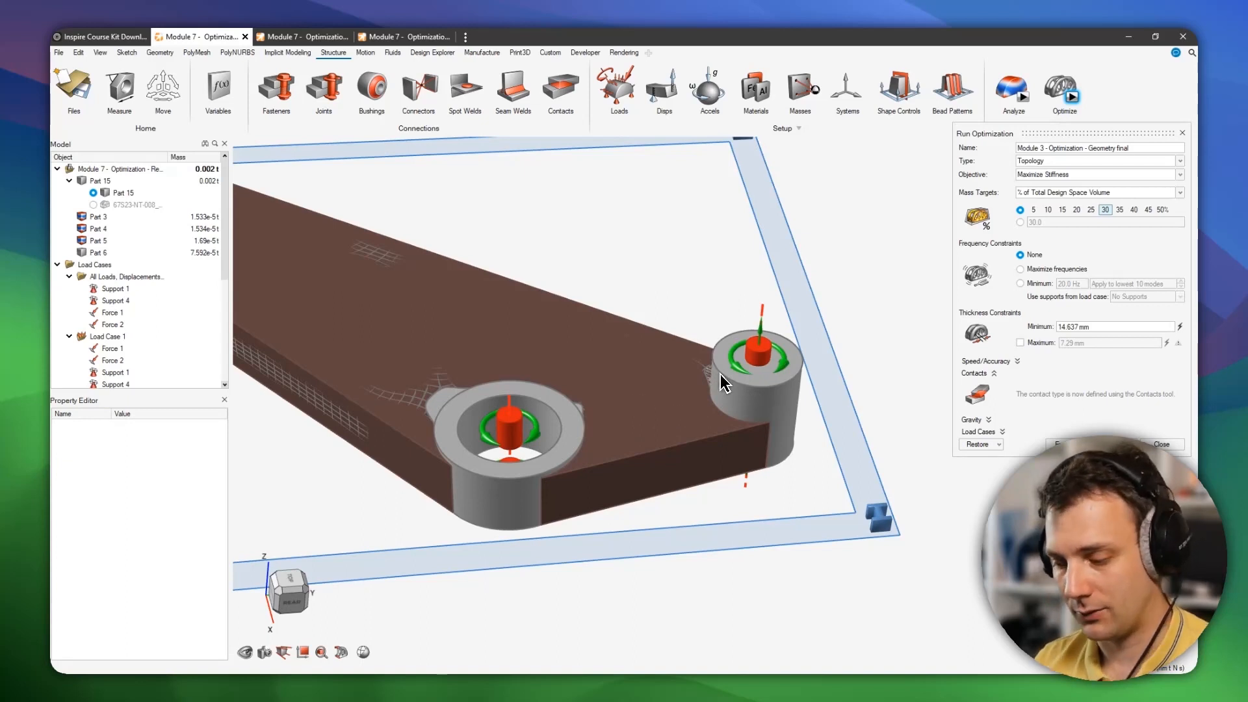
Orbit and zoom the optimized base-plate bracket in the third tab, then return to the meshed bracket tab.
click(400, 37)
middle_drag(706, 470, 707, 398)
right_drag(741, 494, 749, 403)
mouse_move(749, 403)
middle_down()
mouse_move(752, 418)
mouse_move(741, 383)
middle_up()
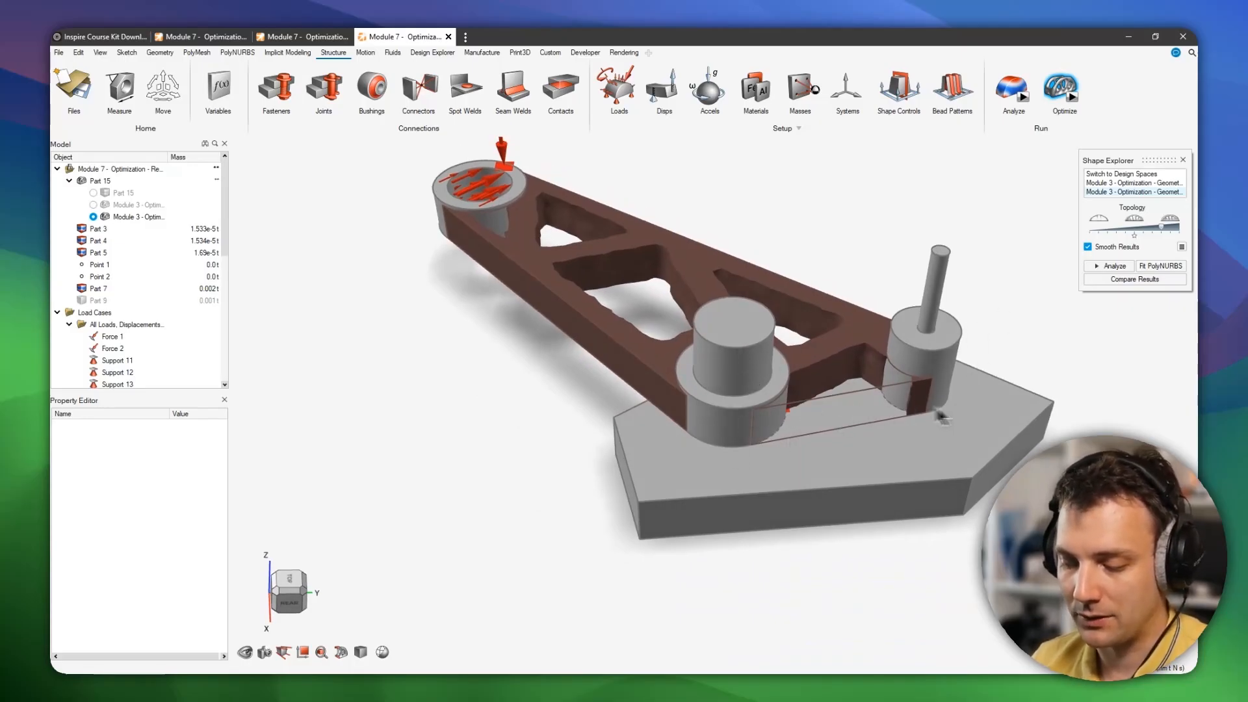
scroll(942, 411, up, 2)
middle_drag(806, 357, 802, 379)
right_drag(801, 379, 807, 471)
middle_drag(807, 470, 788, 422)
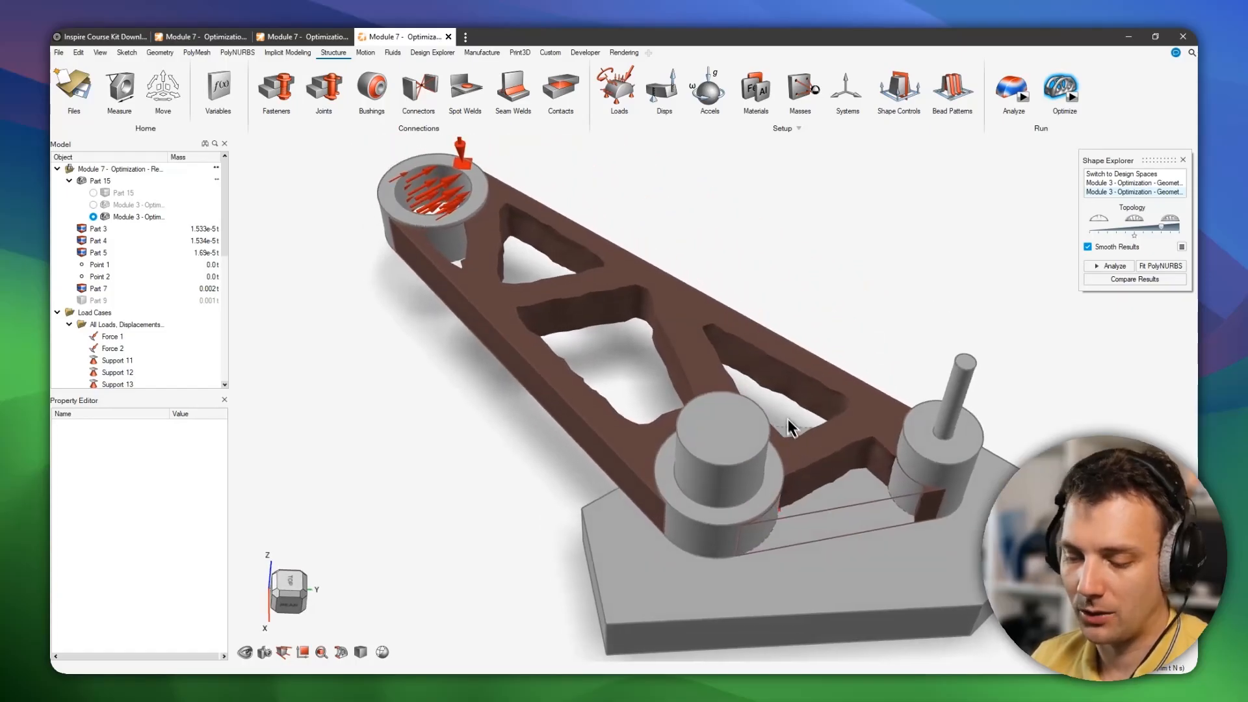
scroll(792, 430, down, 3)
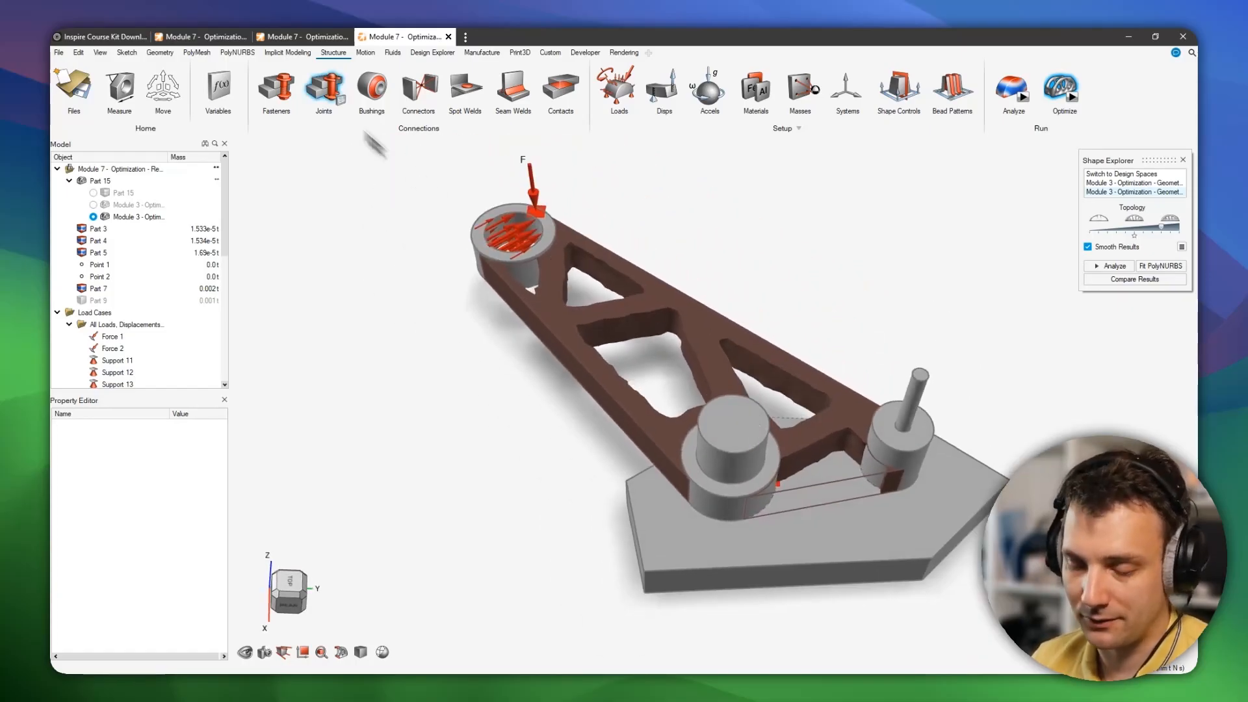
click(300, 36)
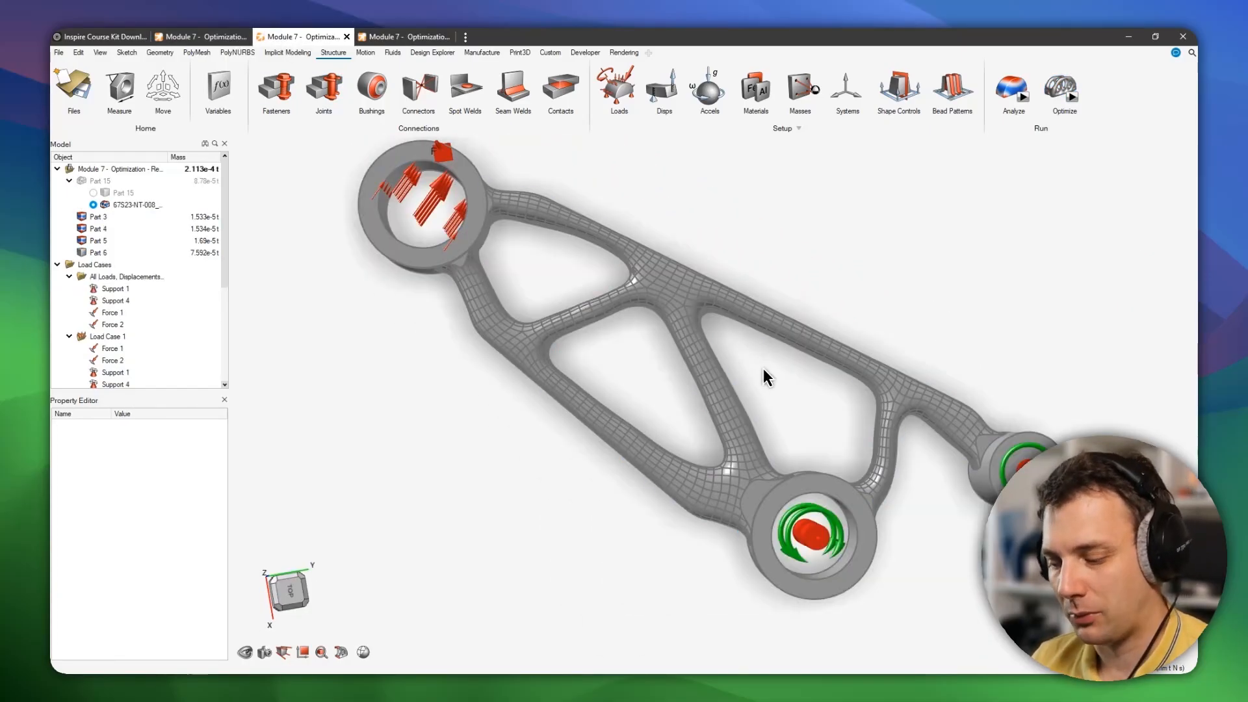